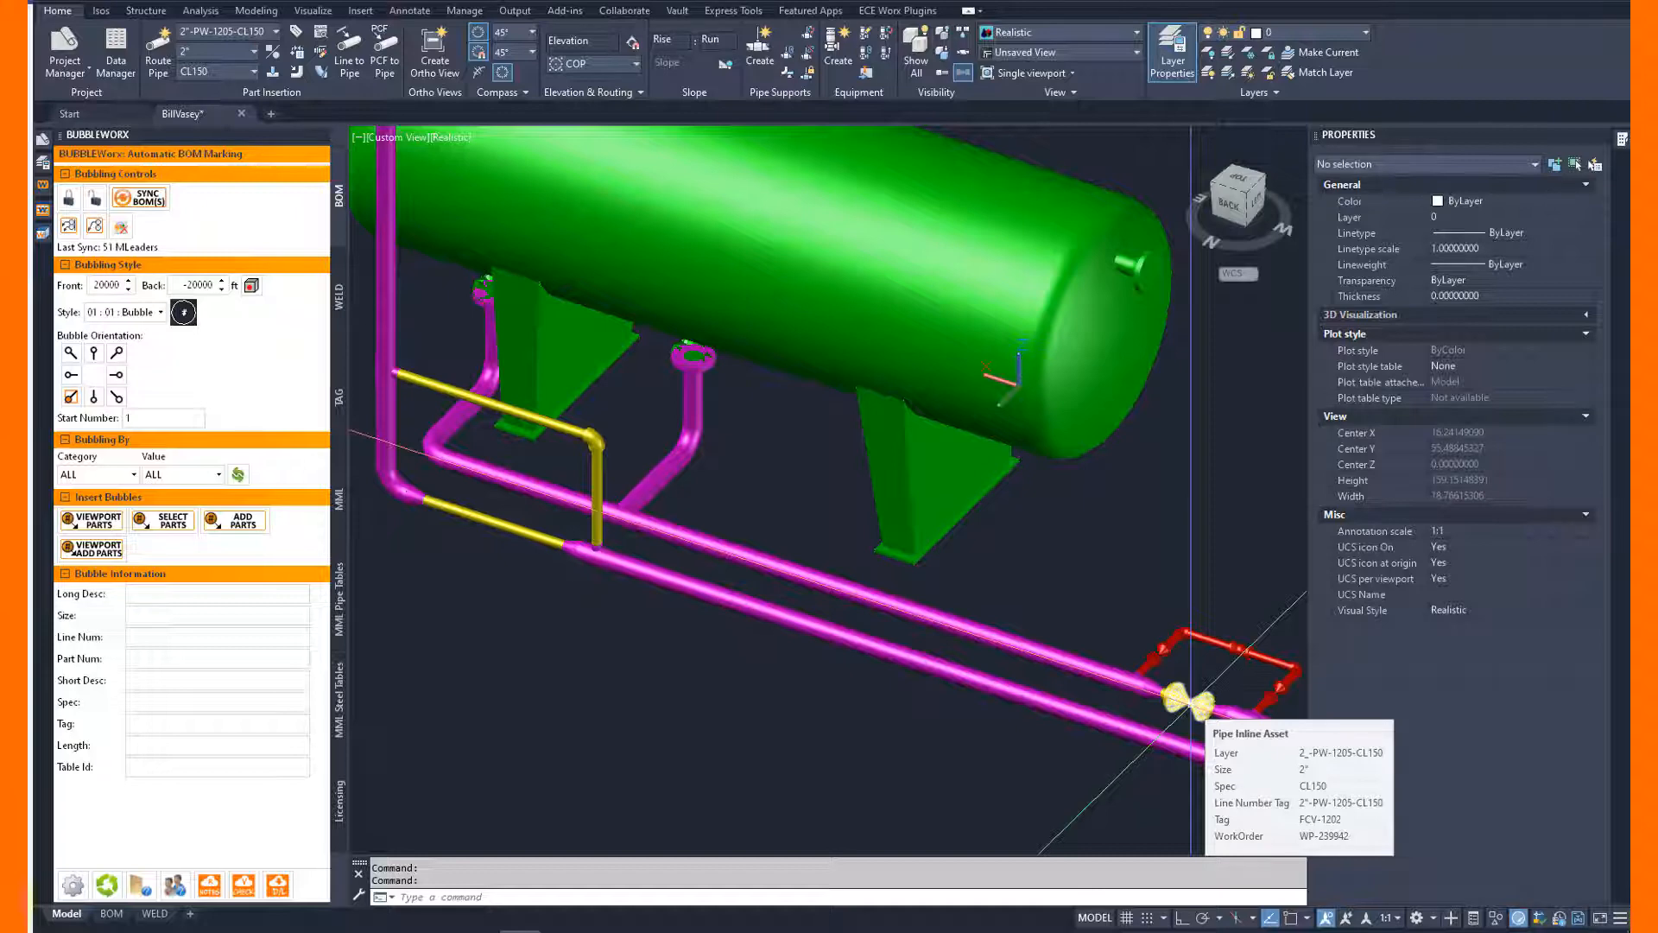
Open the BOM layout, activate the upper and lower viewports in turn to examine their piping, and return to paper space.
click(111, 914)
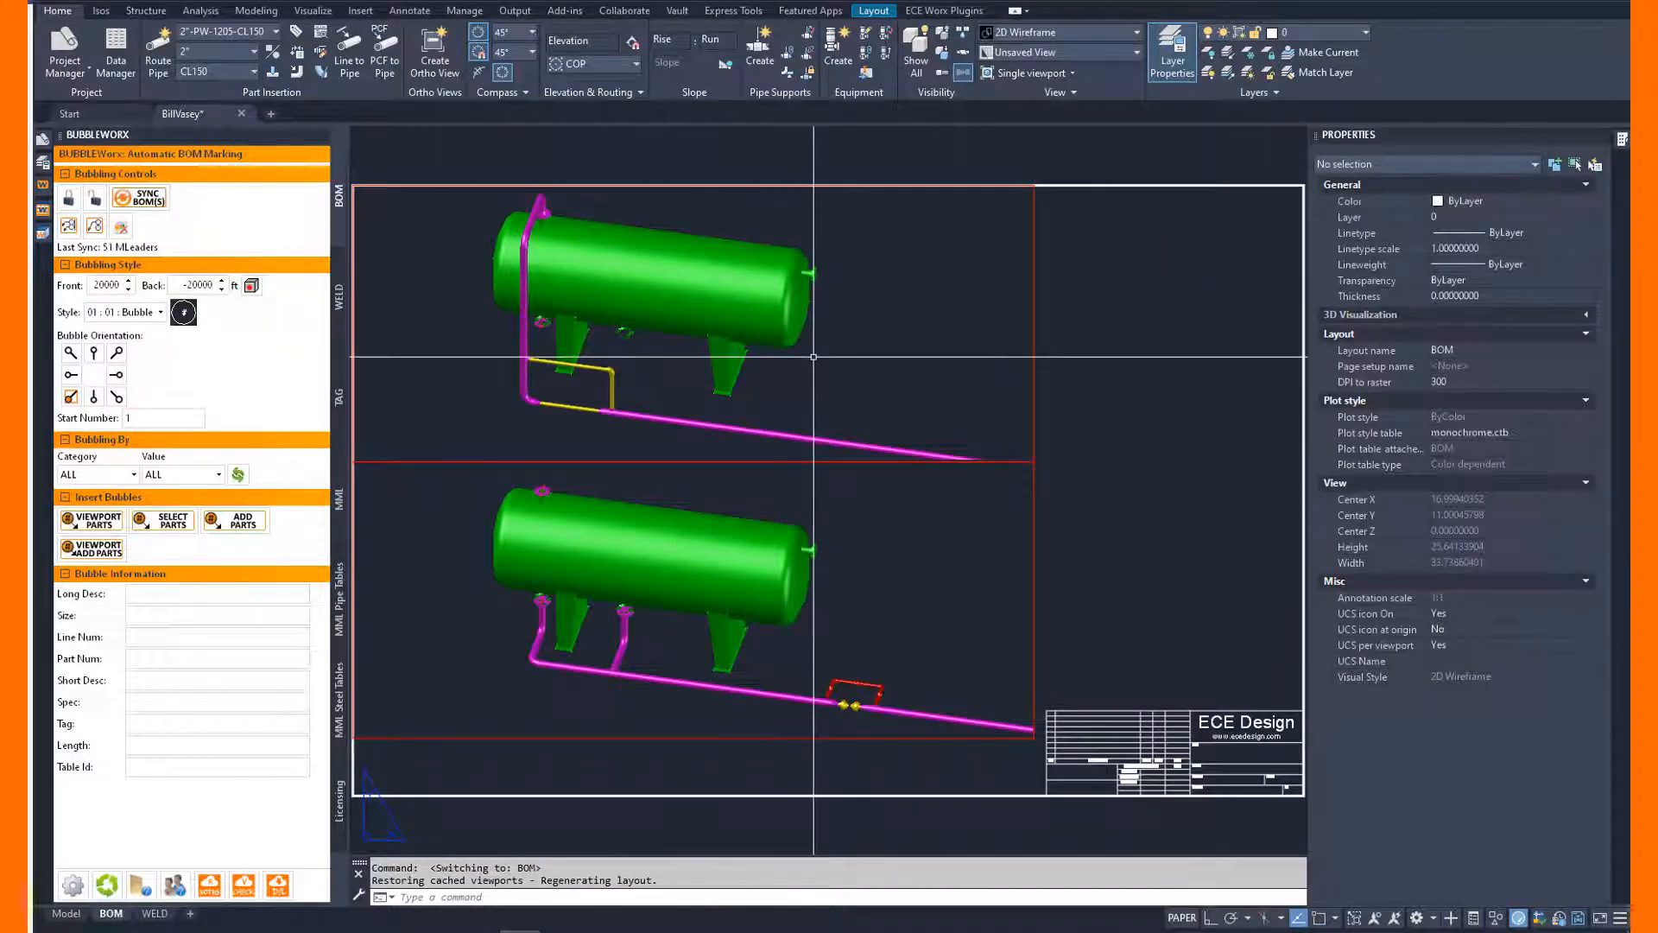
double_click(752, 429)
mouse_move(747, 430)
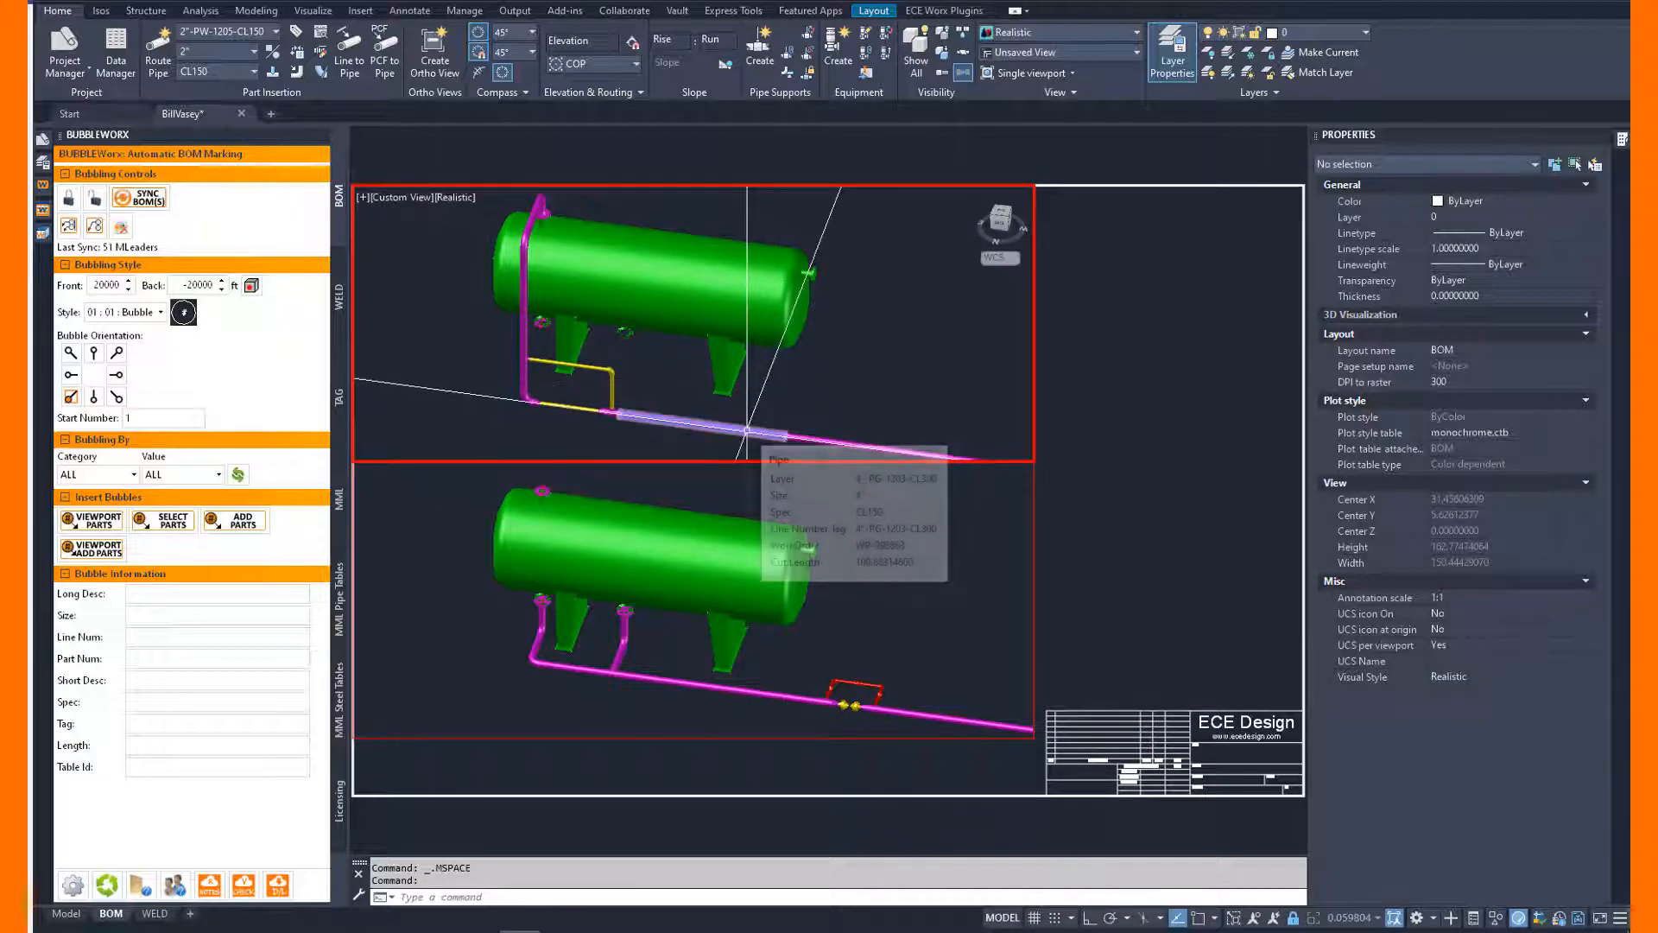
click(872, 605)
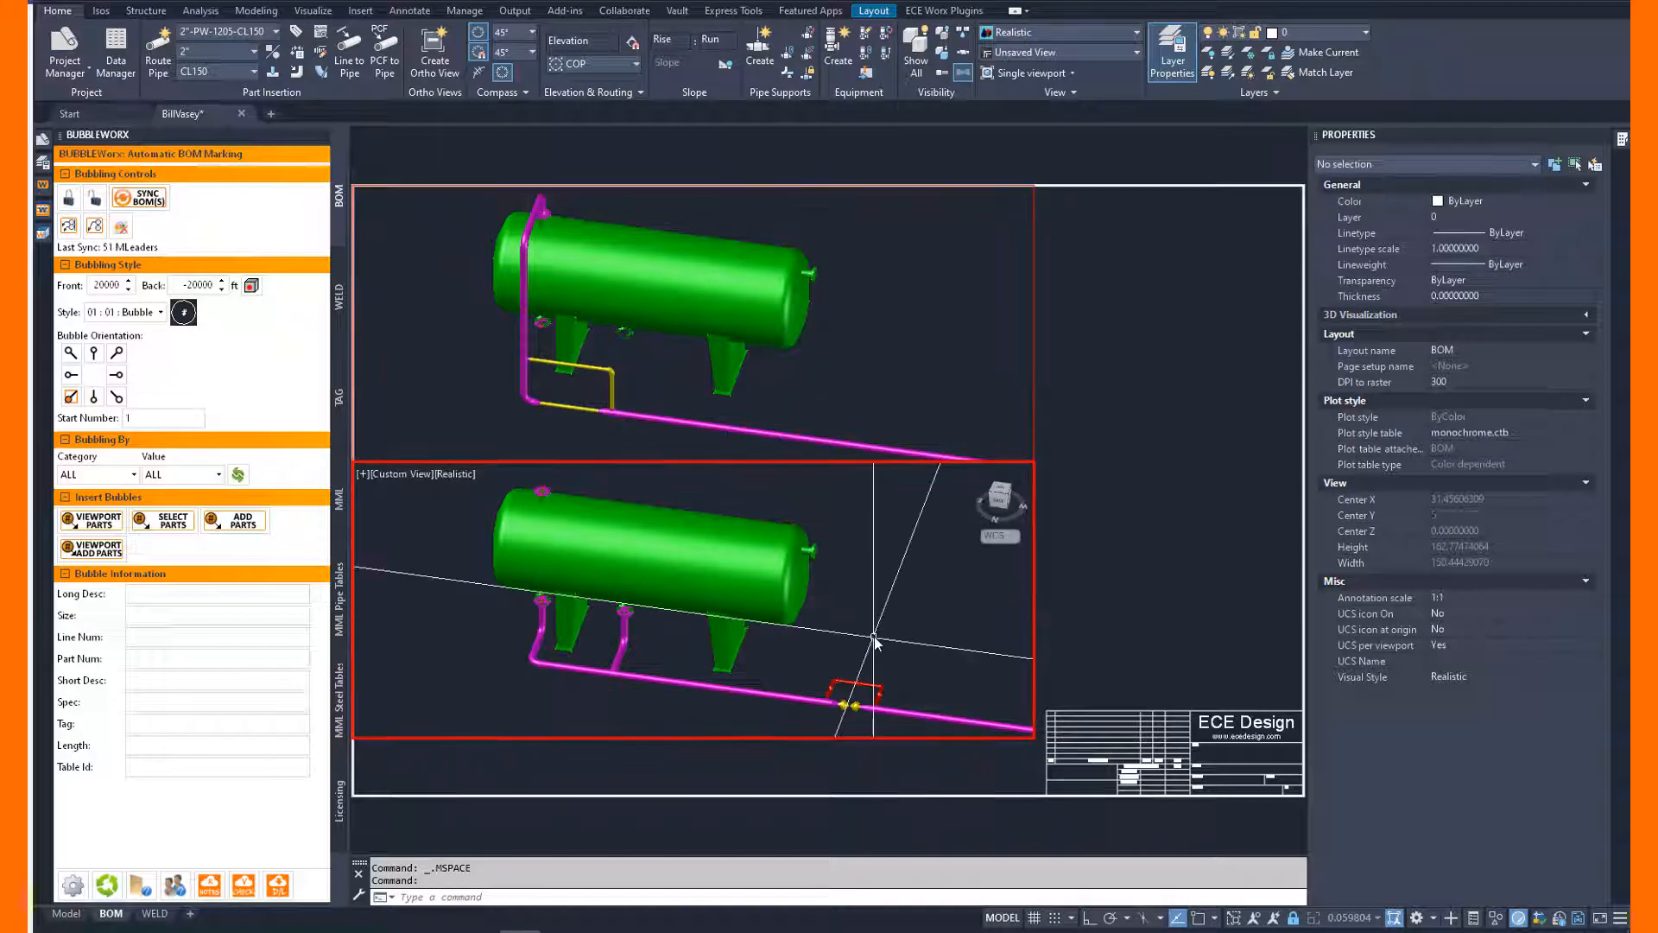
mouse_move(805, 692)
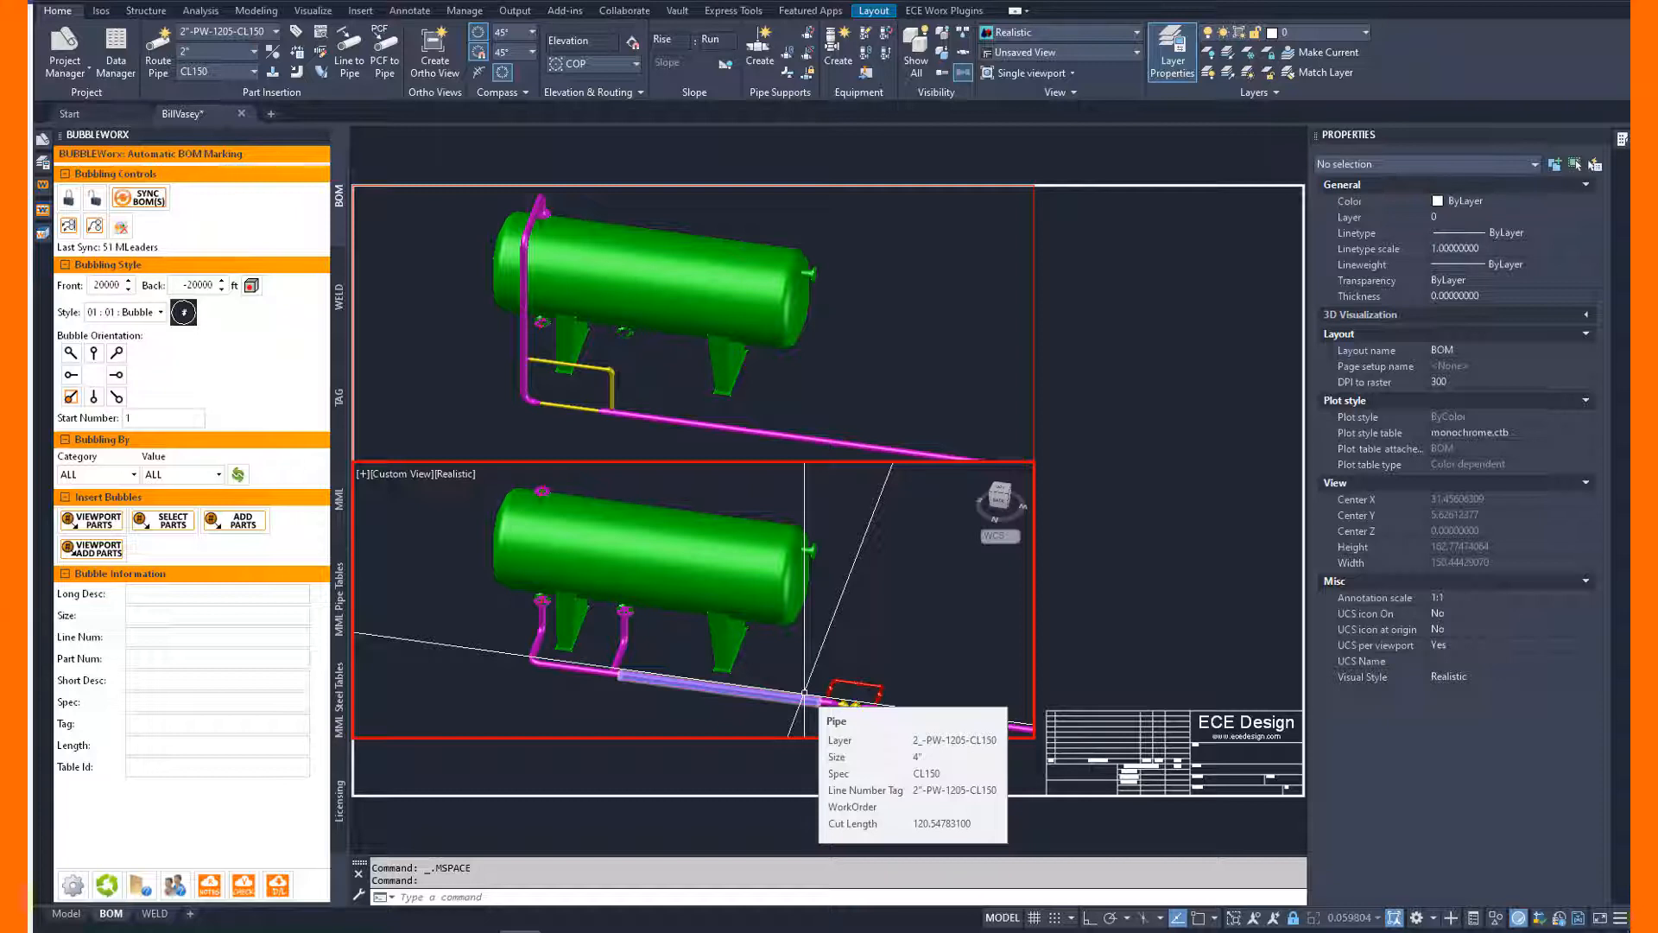
double_click(1102, 386)
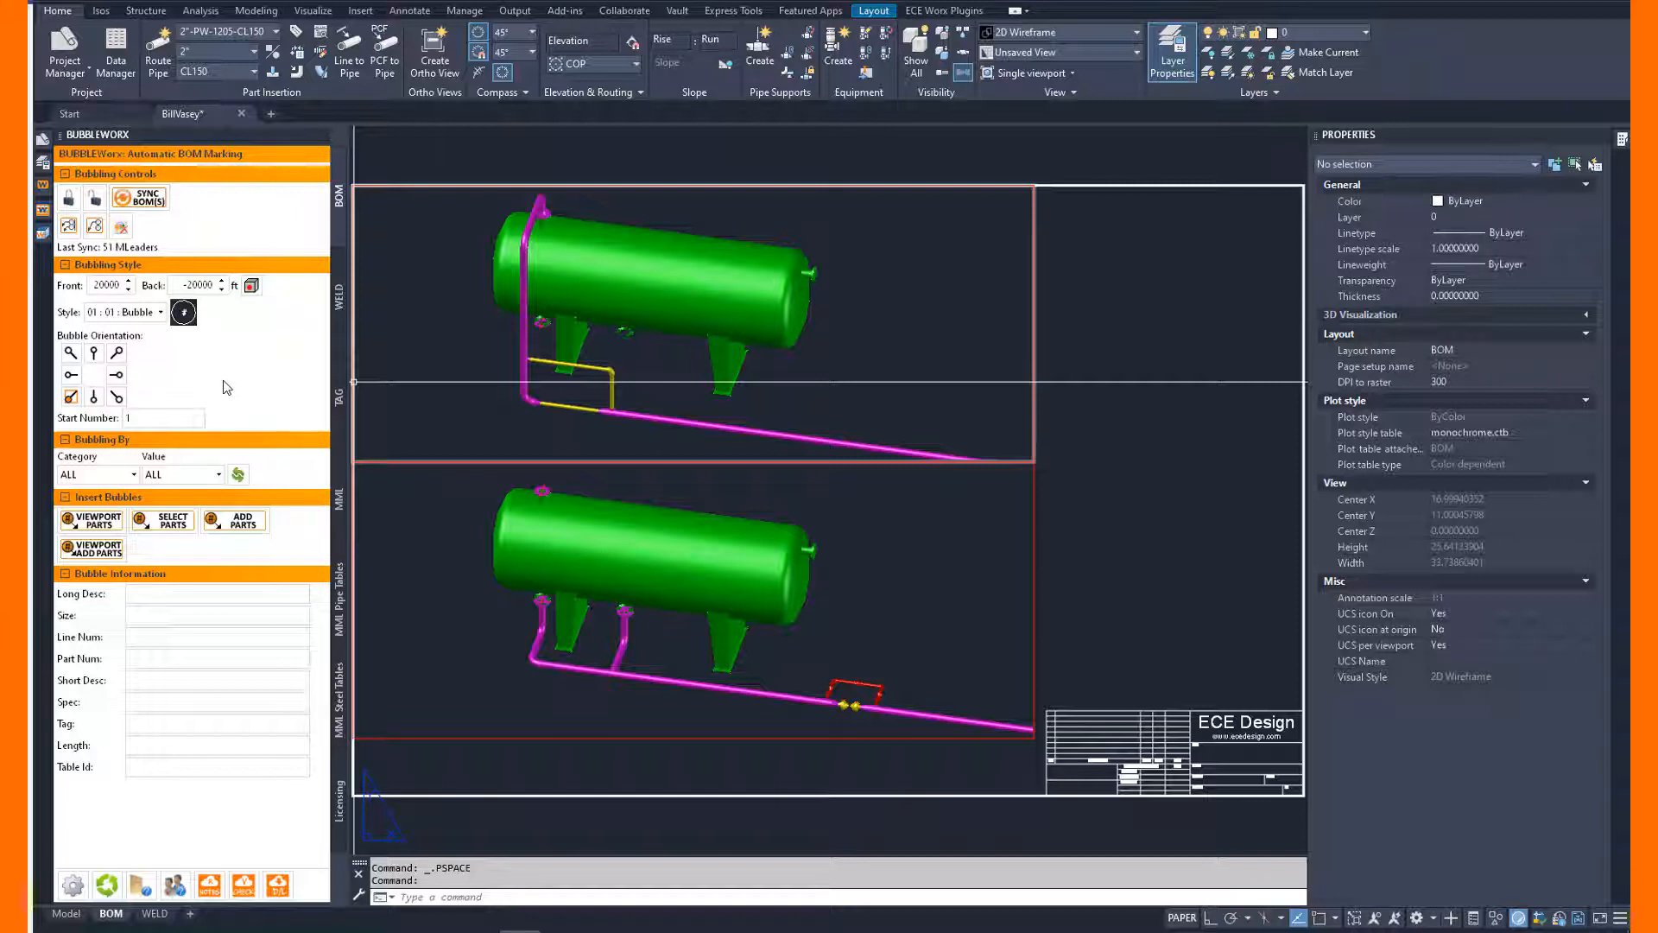
Bubble all parts in the upper viewport and place the BOM table at the sheet border's upper-right corner with object snap on.
click(98, 523)
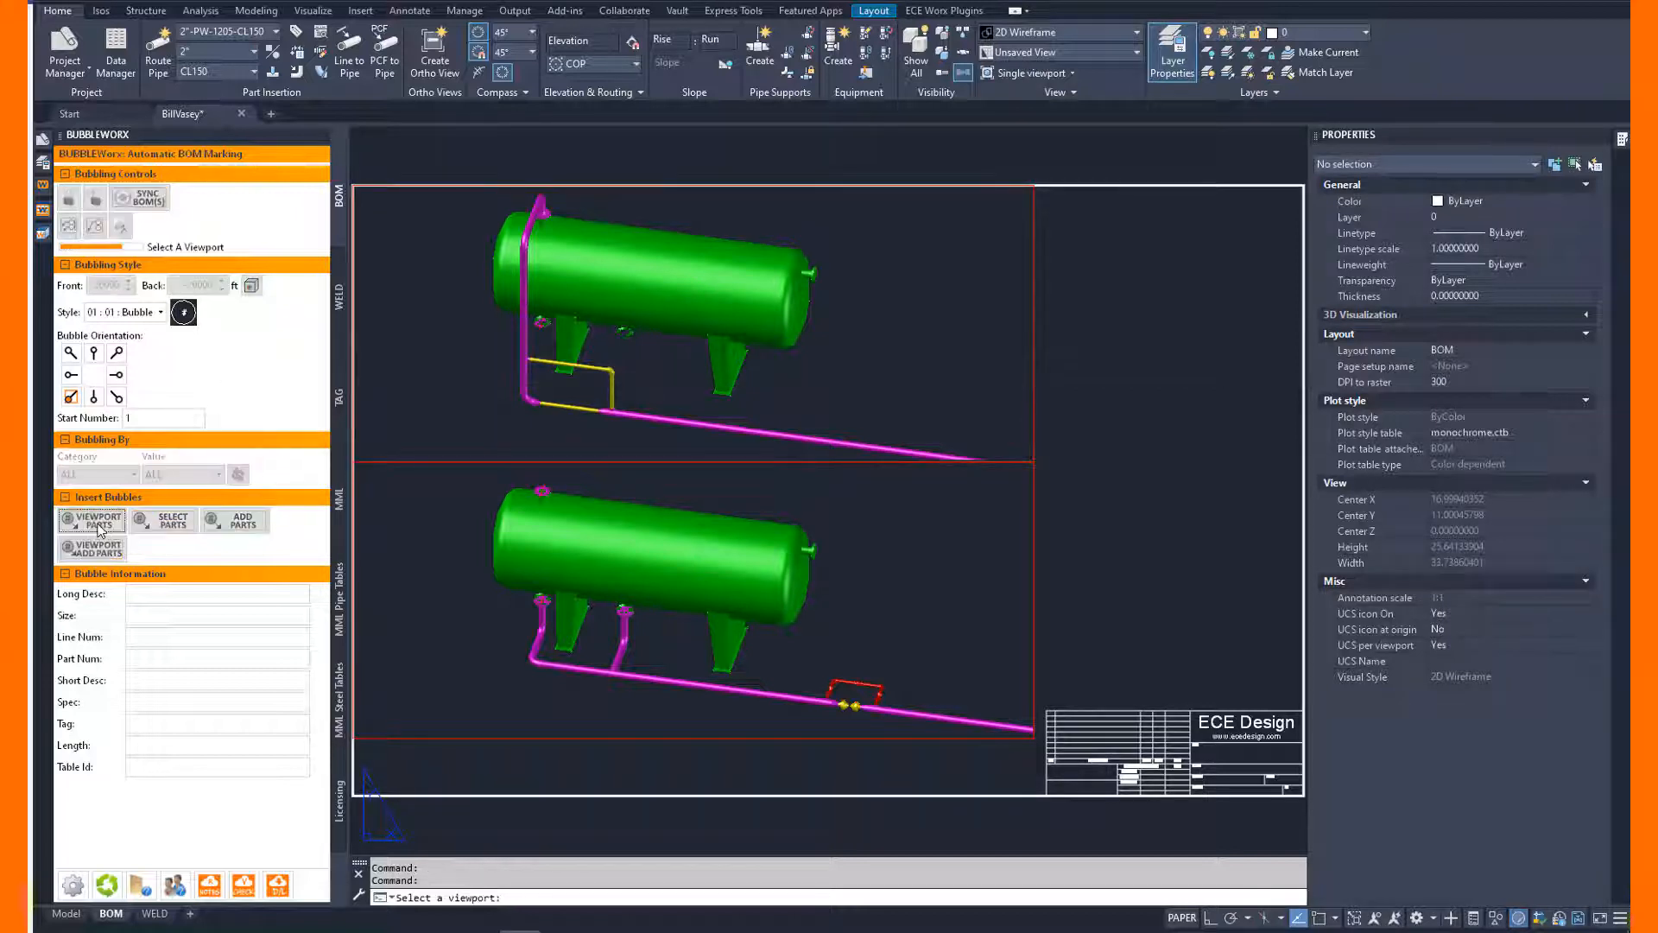
click(950, 430)
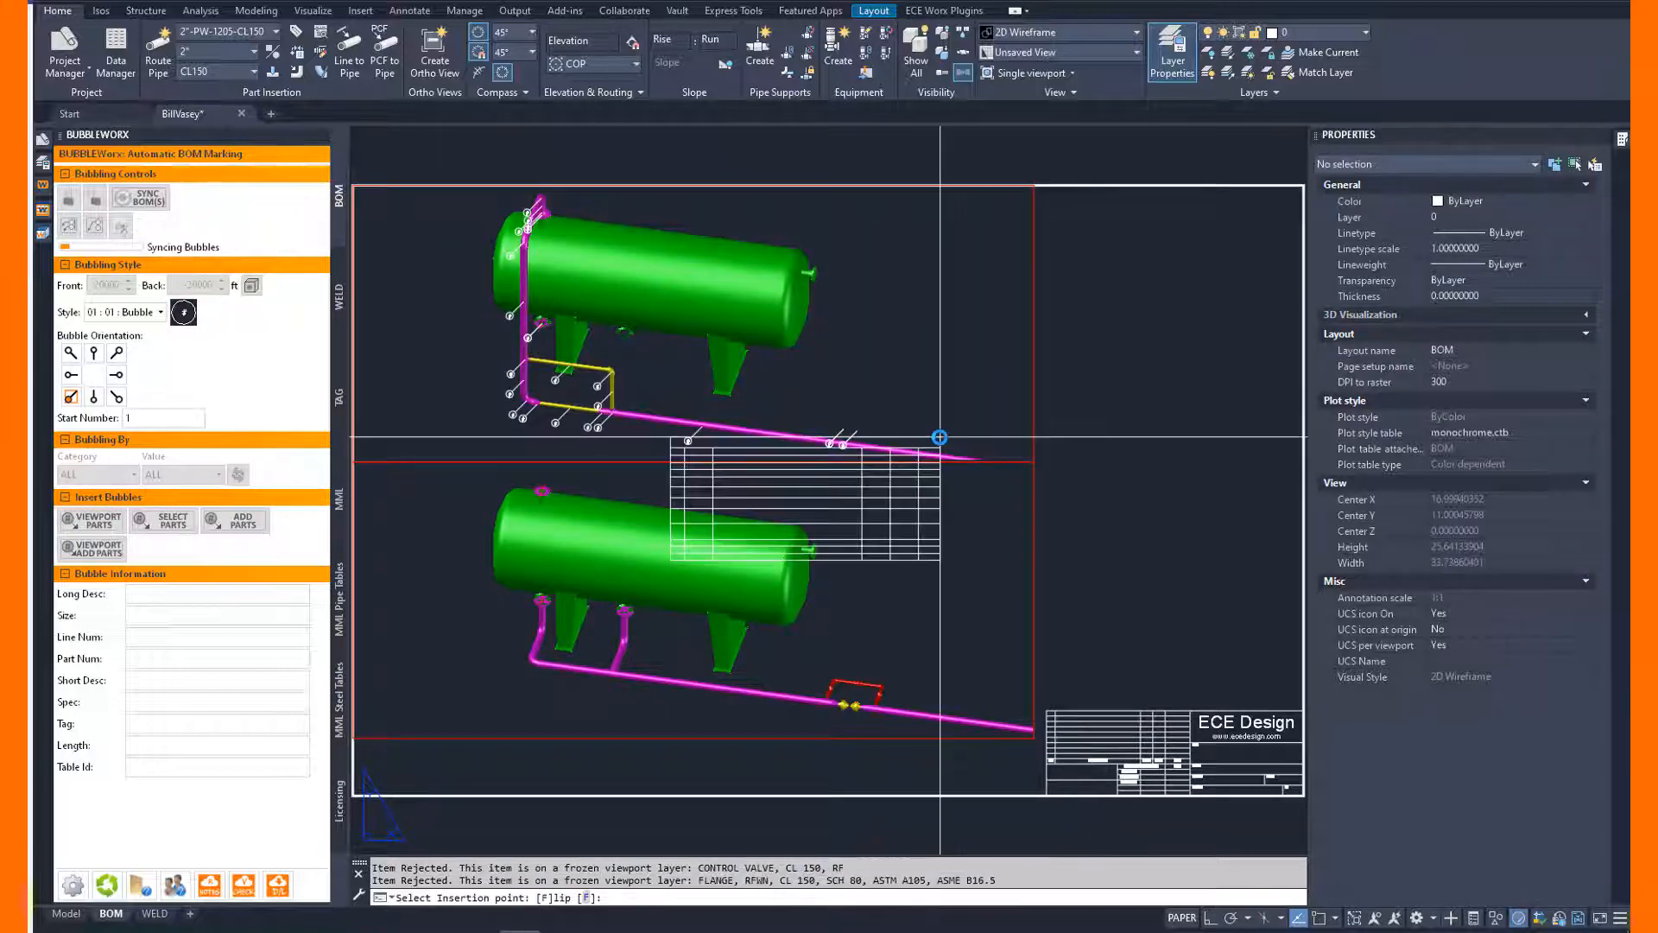
scroll(939, 437, down, 2)
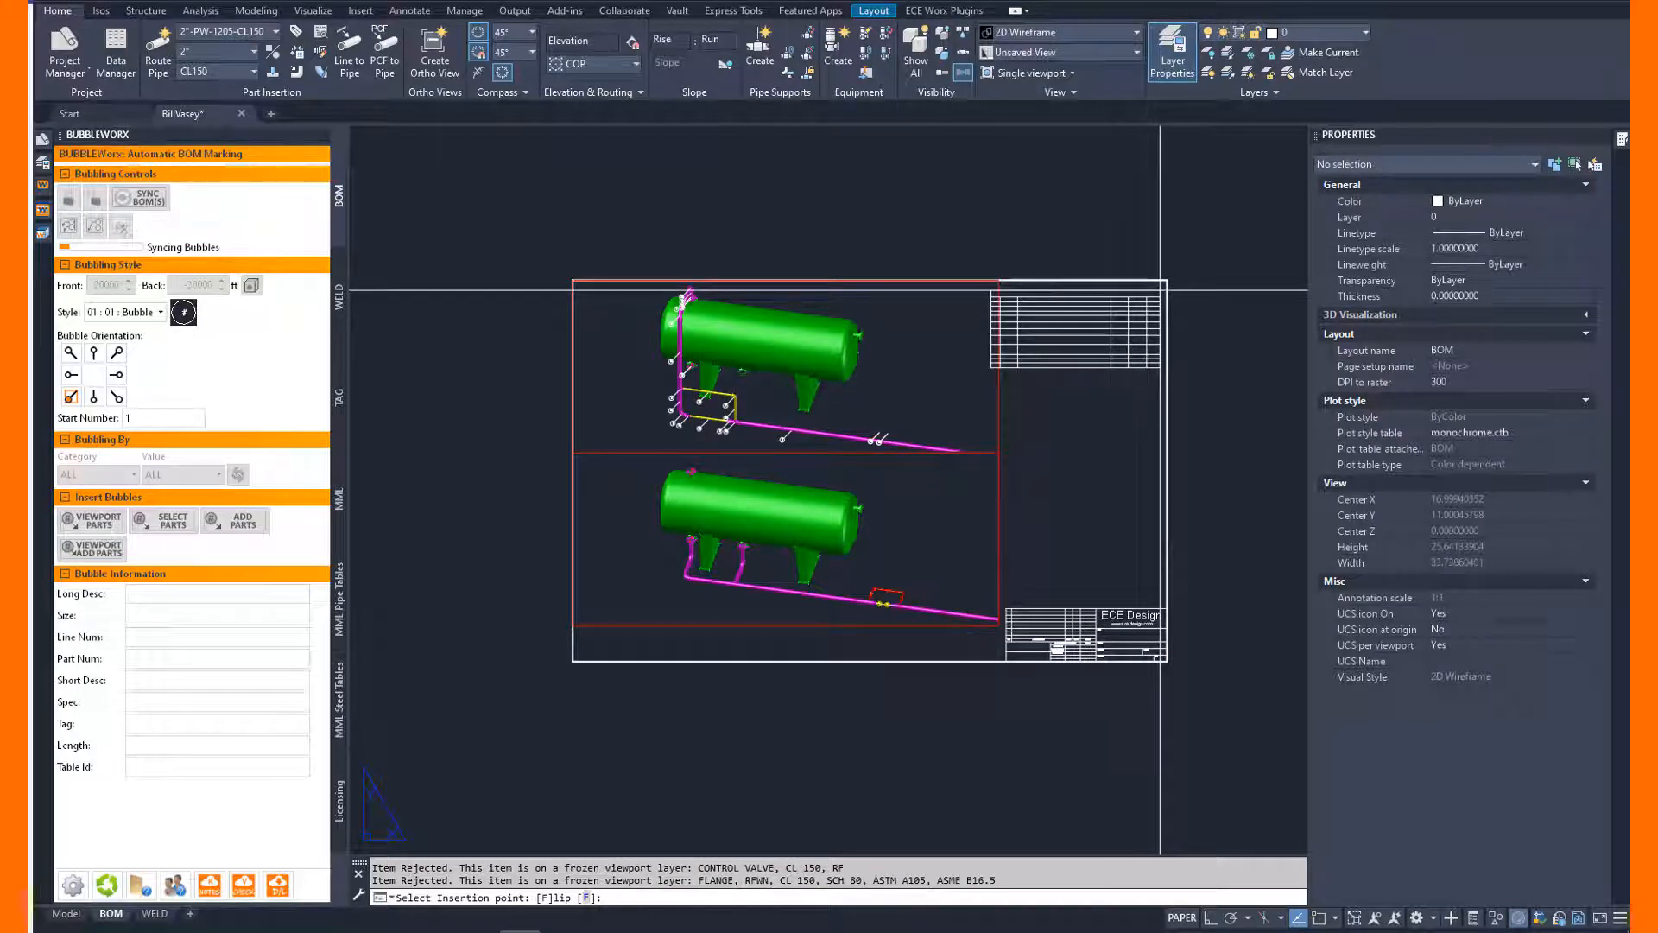
key(F3)
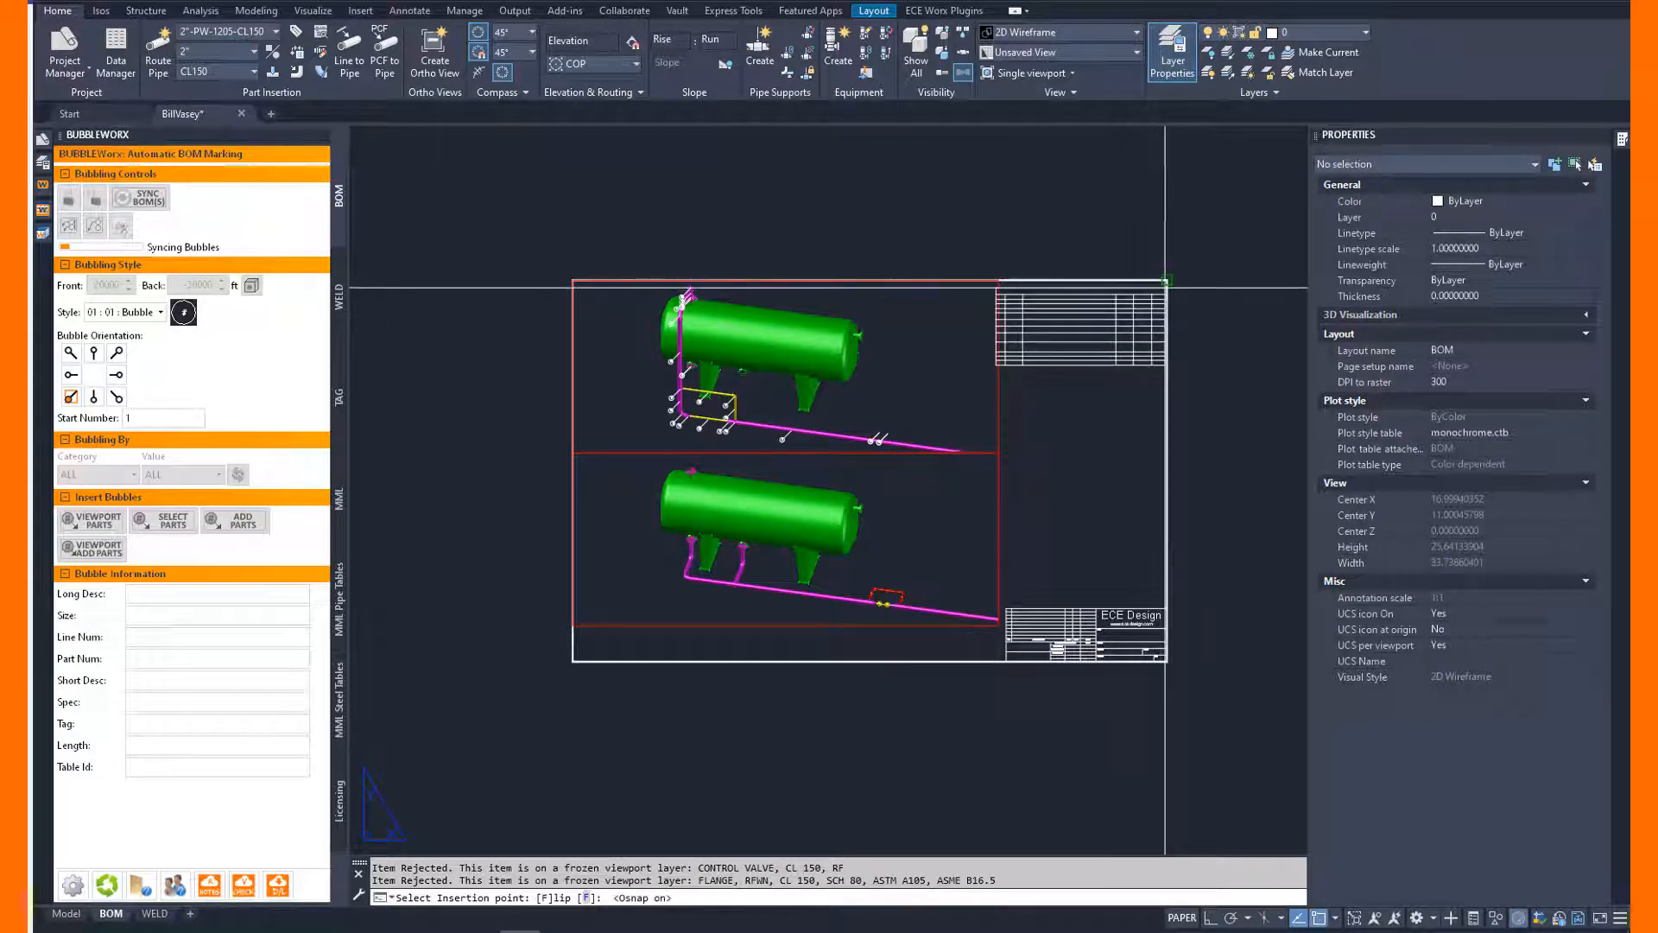
click(1165, 281)
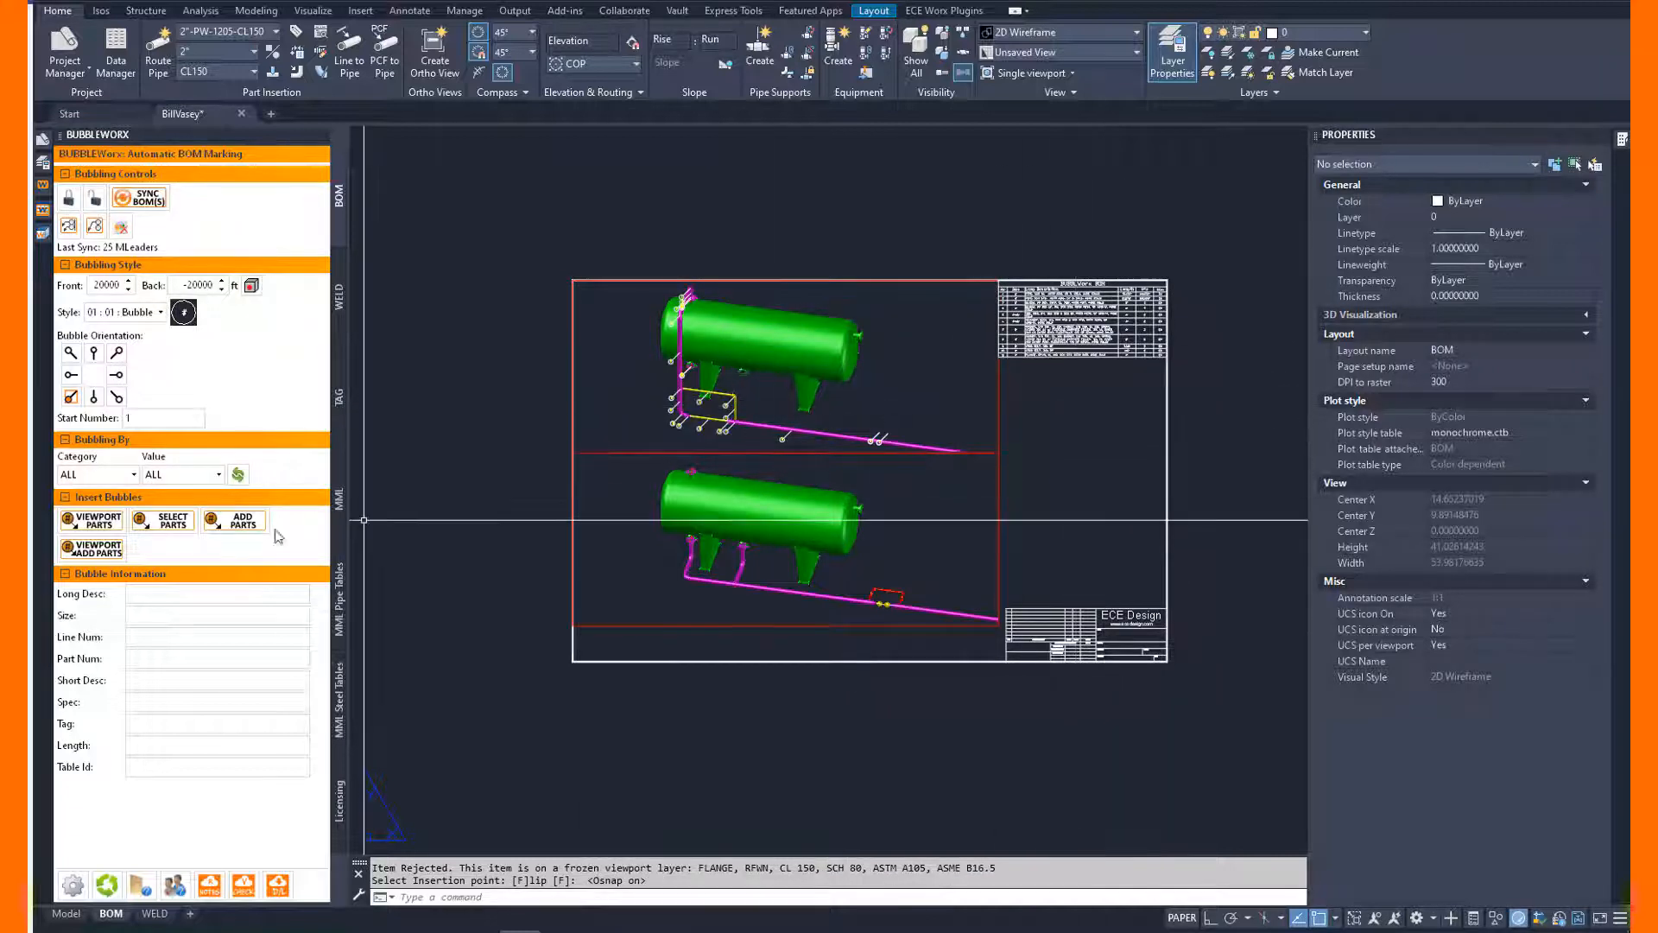
Bubble the lower viewport's parts, adding them to the existing BOM table.
click(110, 551)
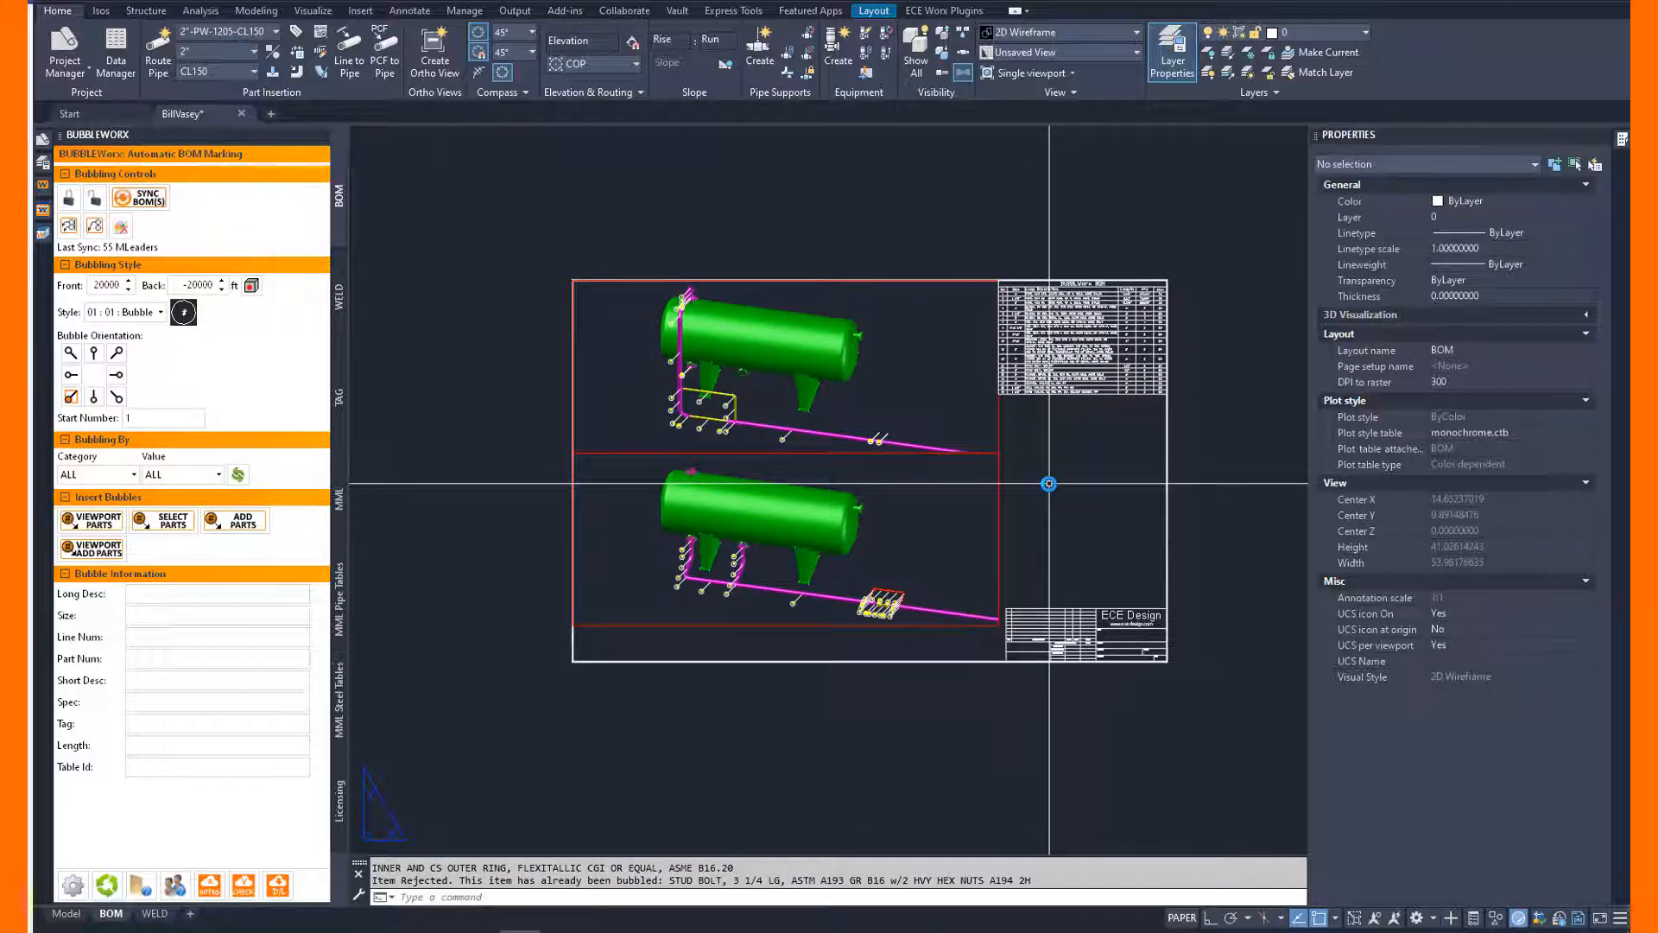
scroll(1093, 337, up, 5)
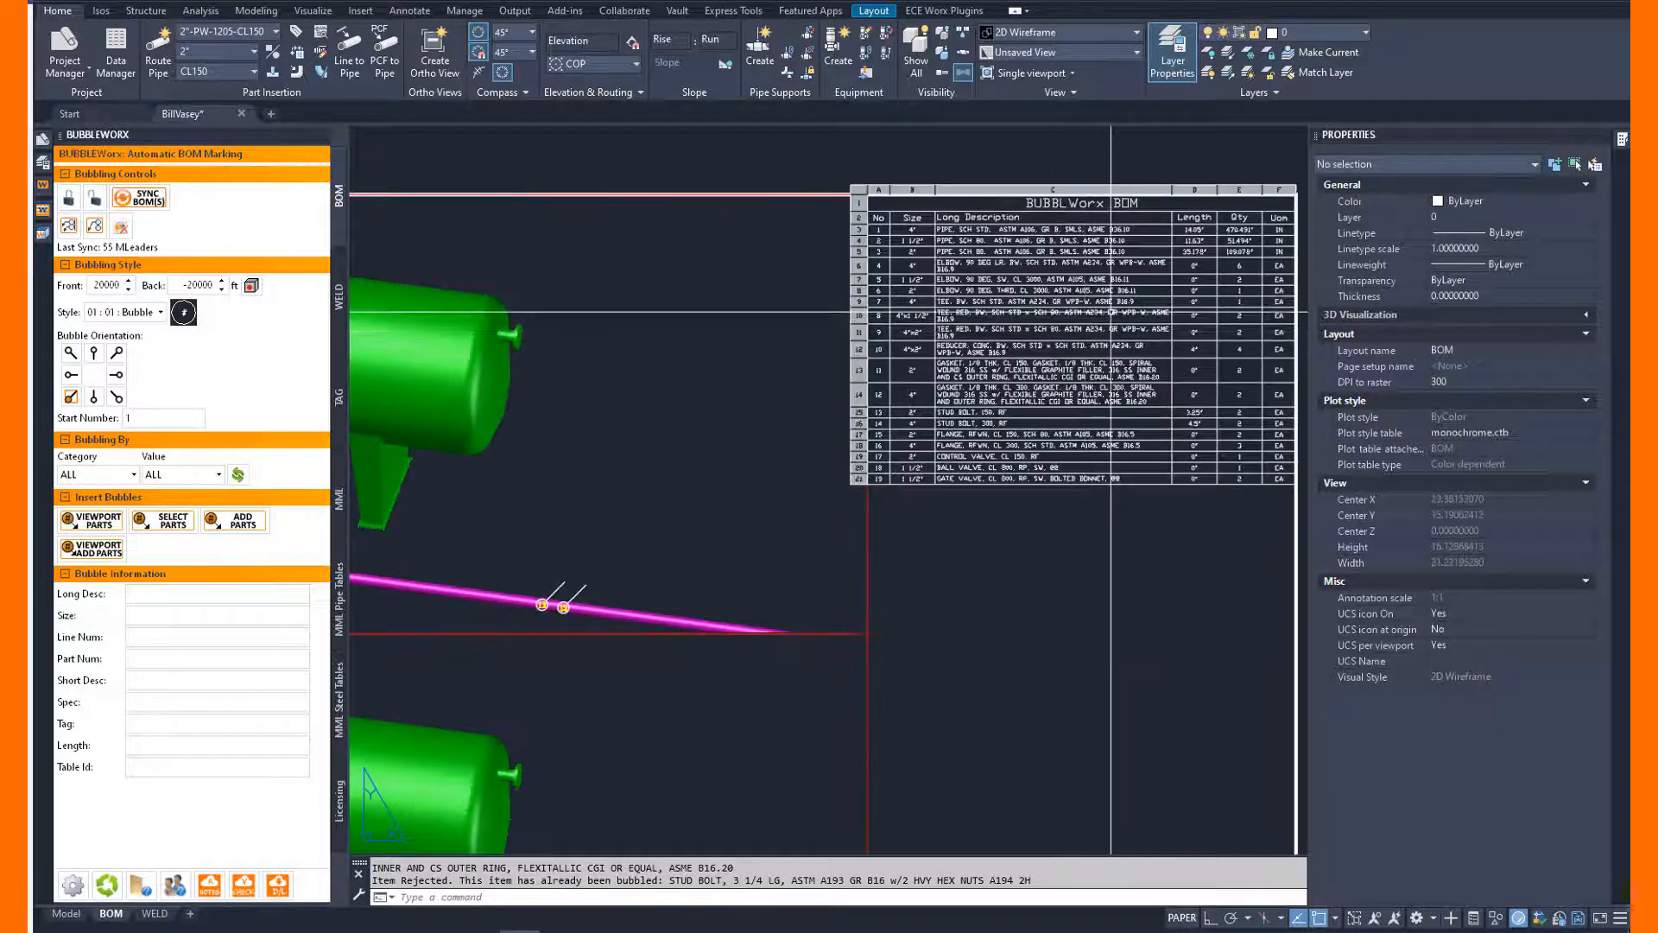
middle_drag(1111, 311, 1025, 325)
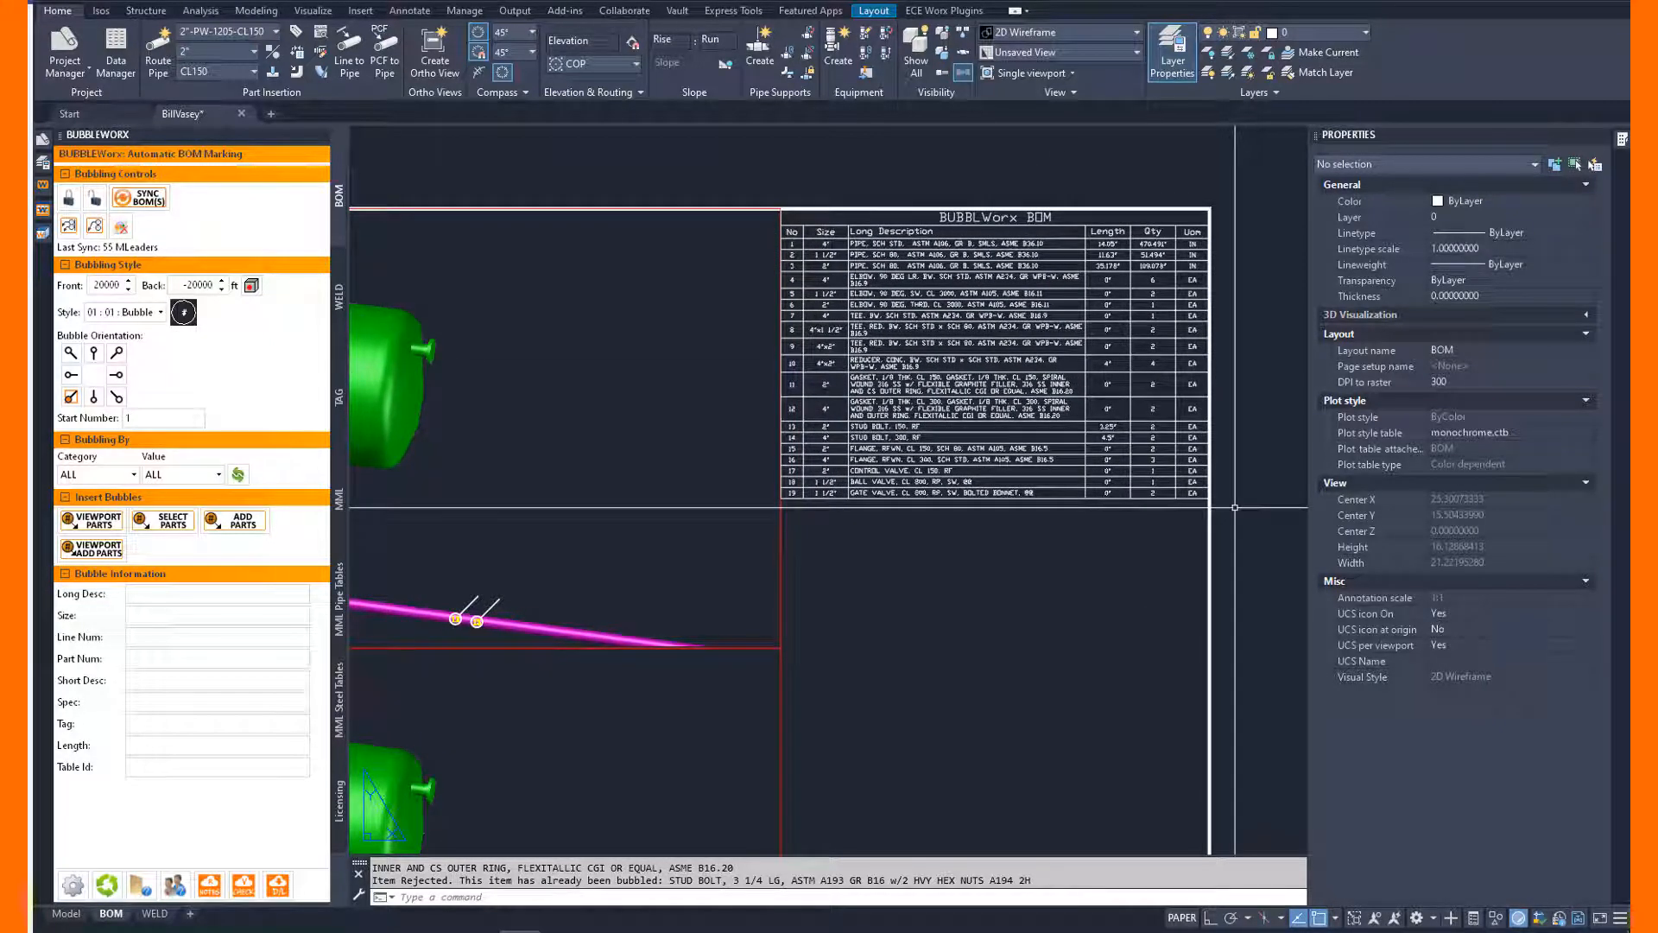
Erase all part bubbles in both viewports together with the BOM table.
text(z)
key(Return)
text(e)
key(Return)
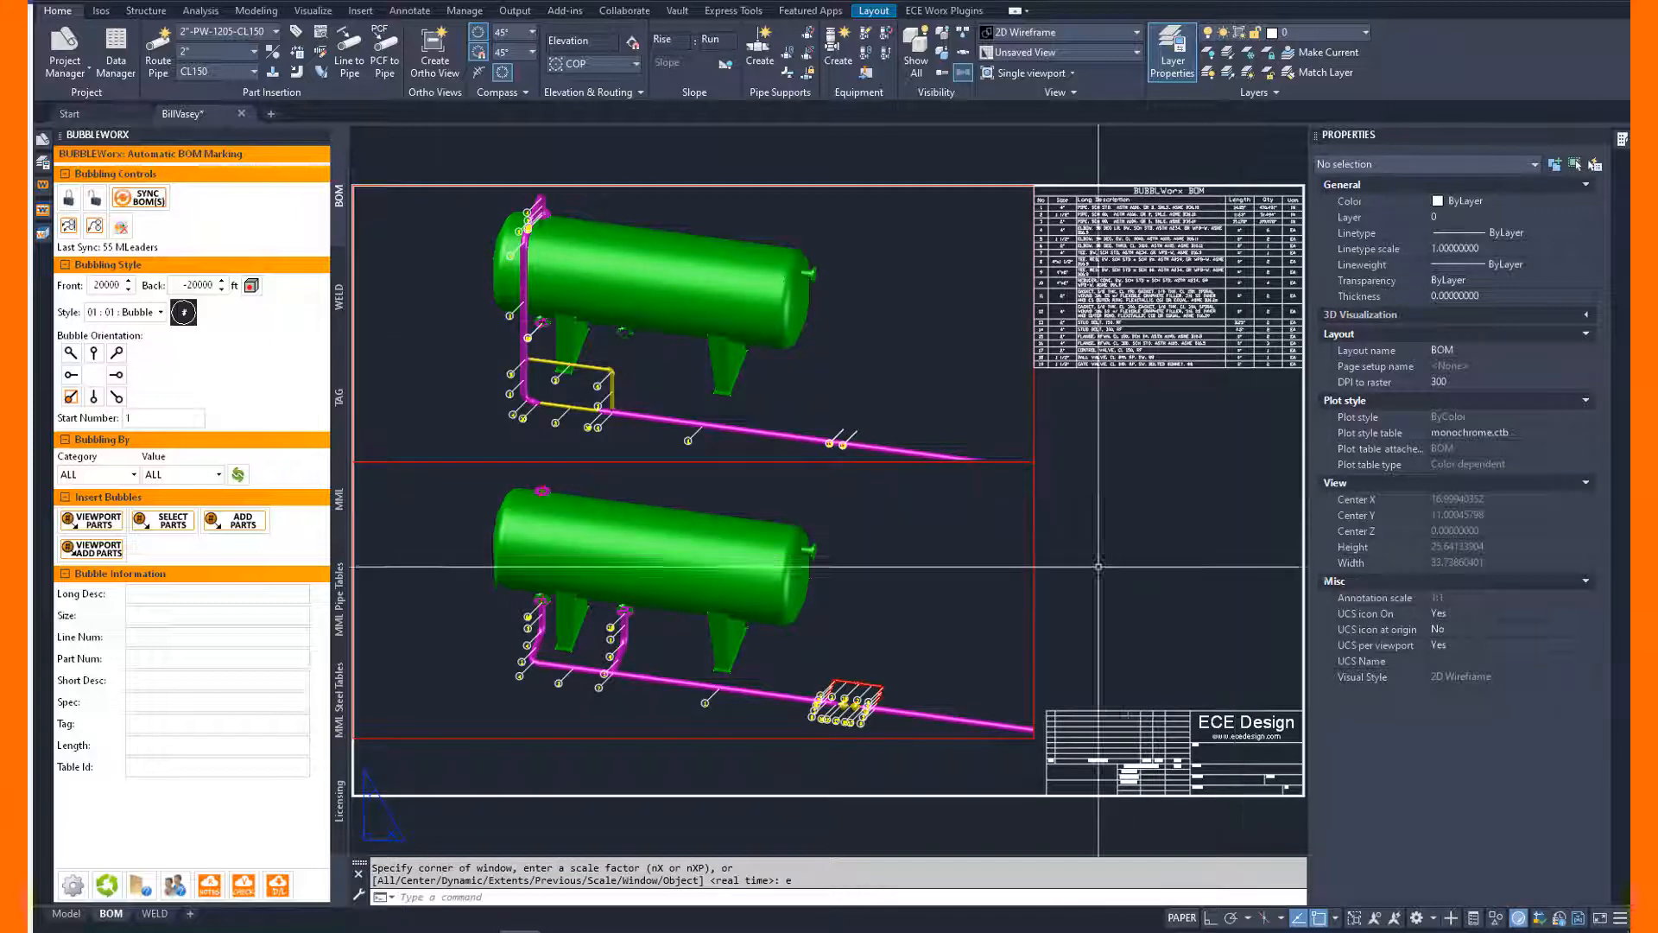
text(e)
key(Return)
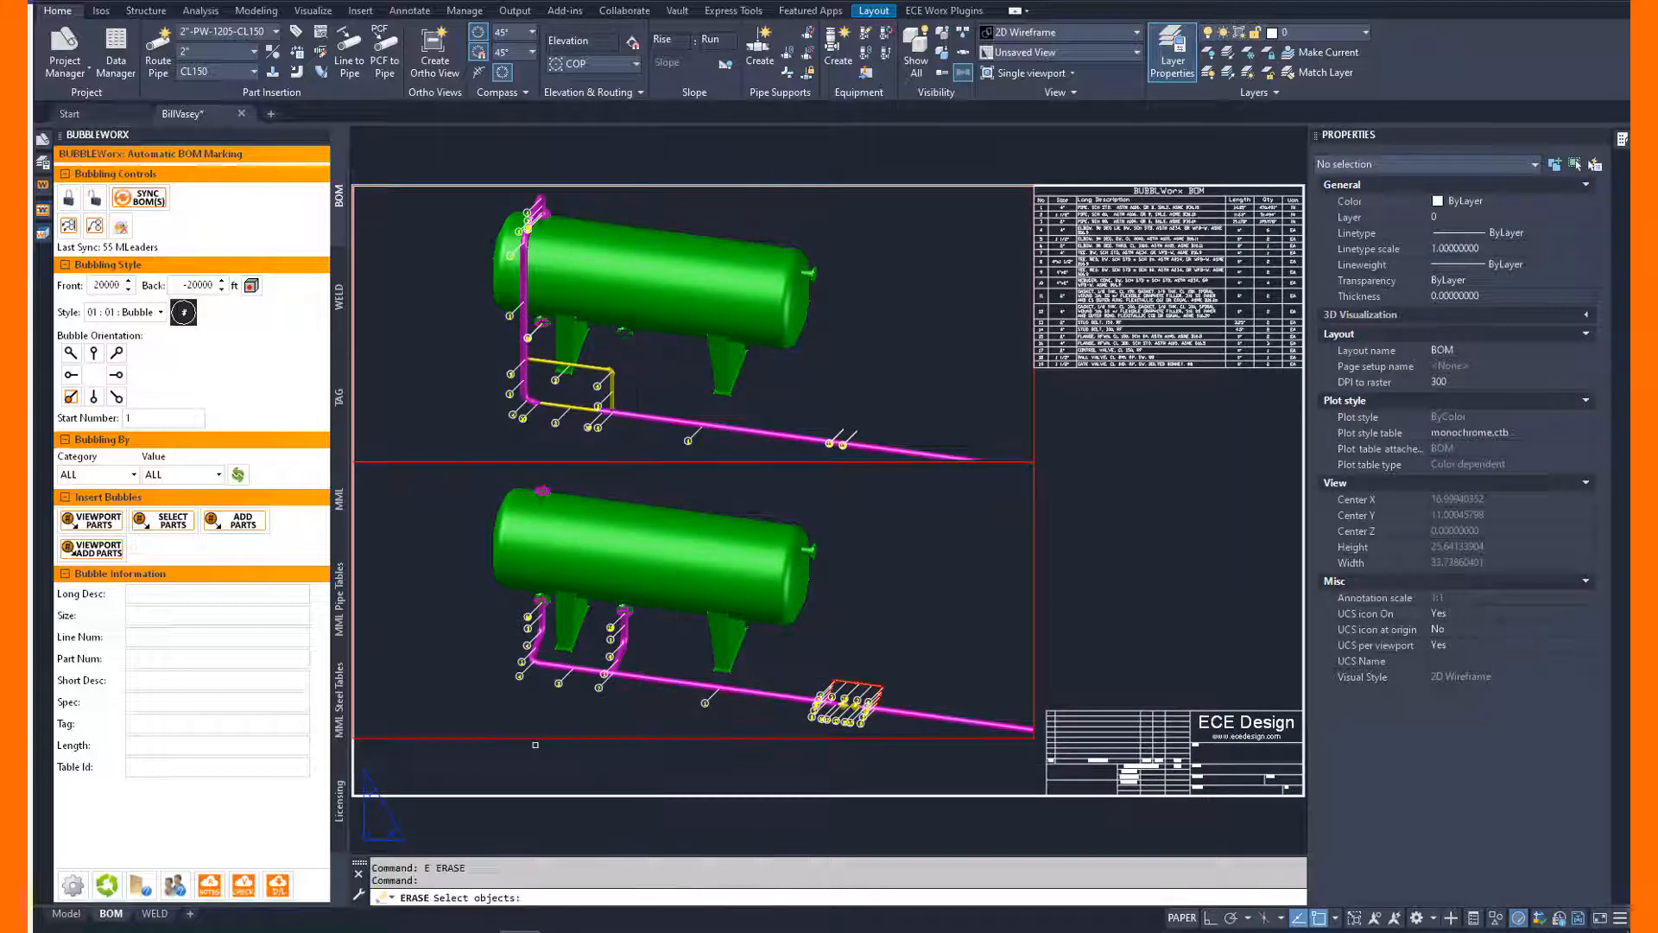
click(467, 764)
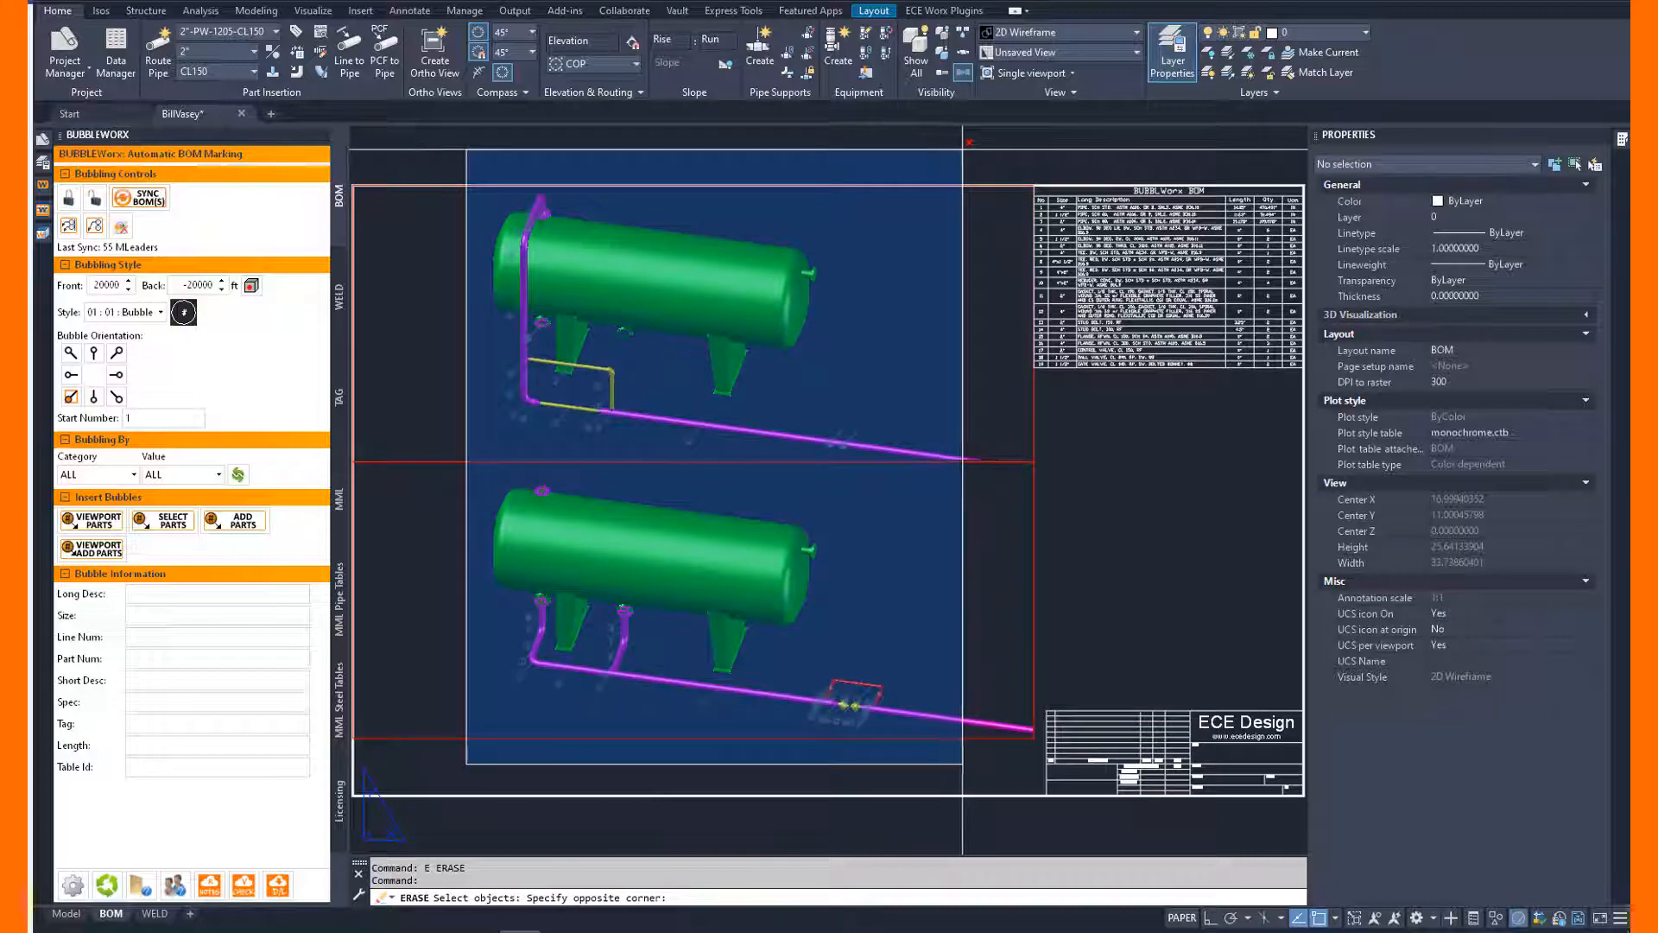
click(969, 195)
click(1210, 416)
click(1132, 215)
key(Return)
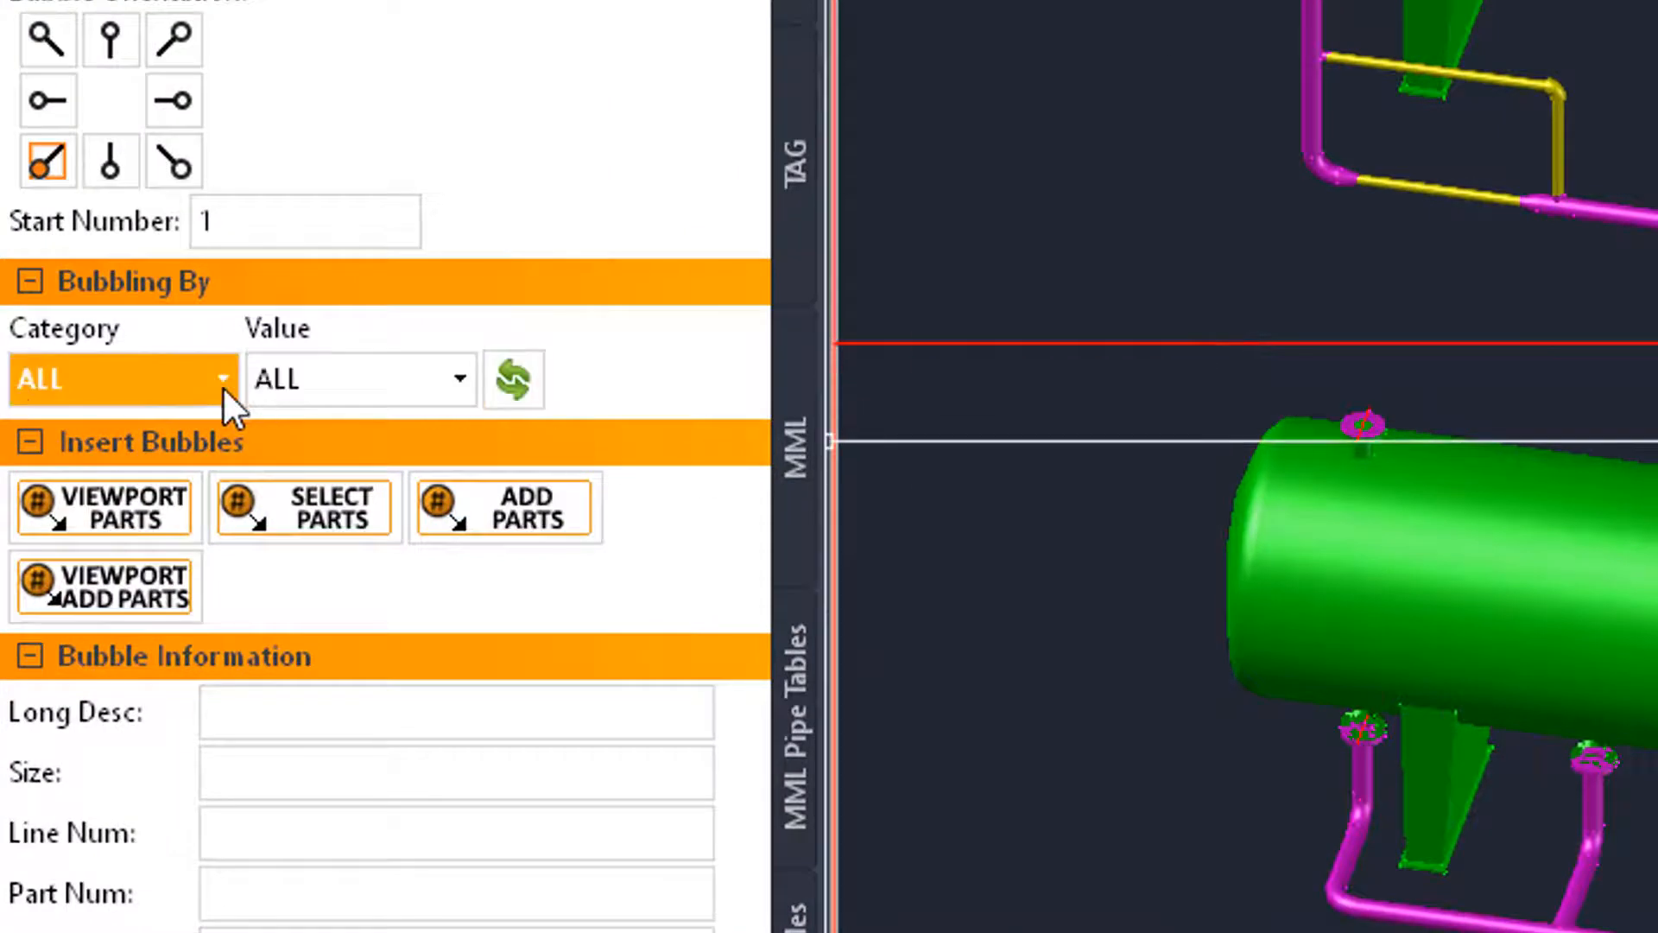
Filter bubbling by the Line Number category with the value 4"-PG-1203-CL300.
click(213, 393)
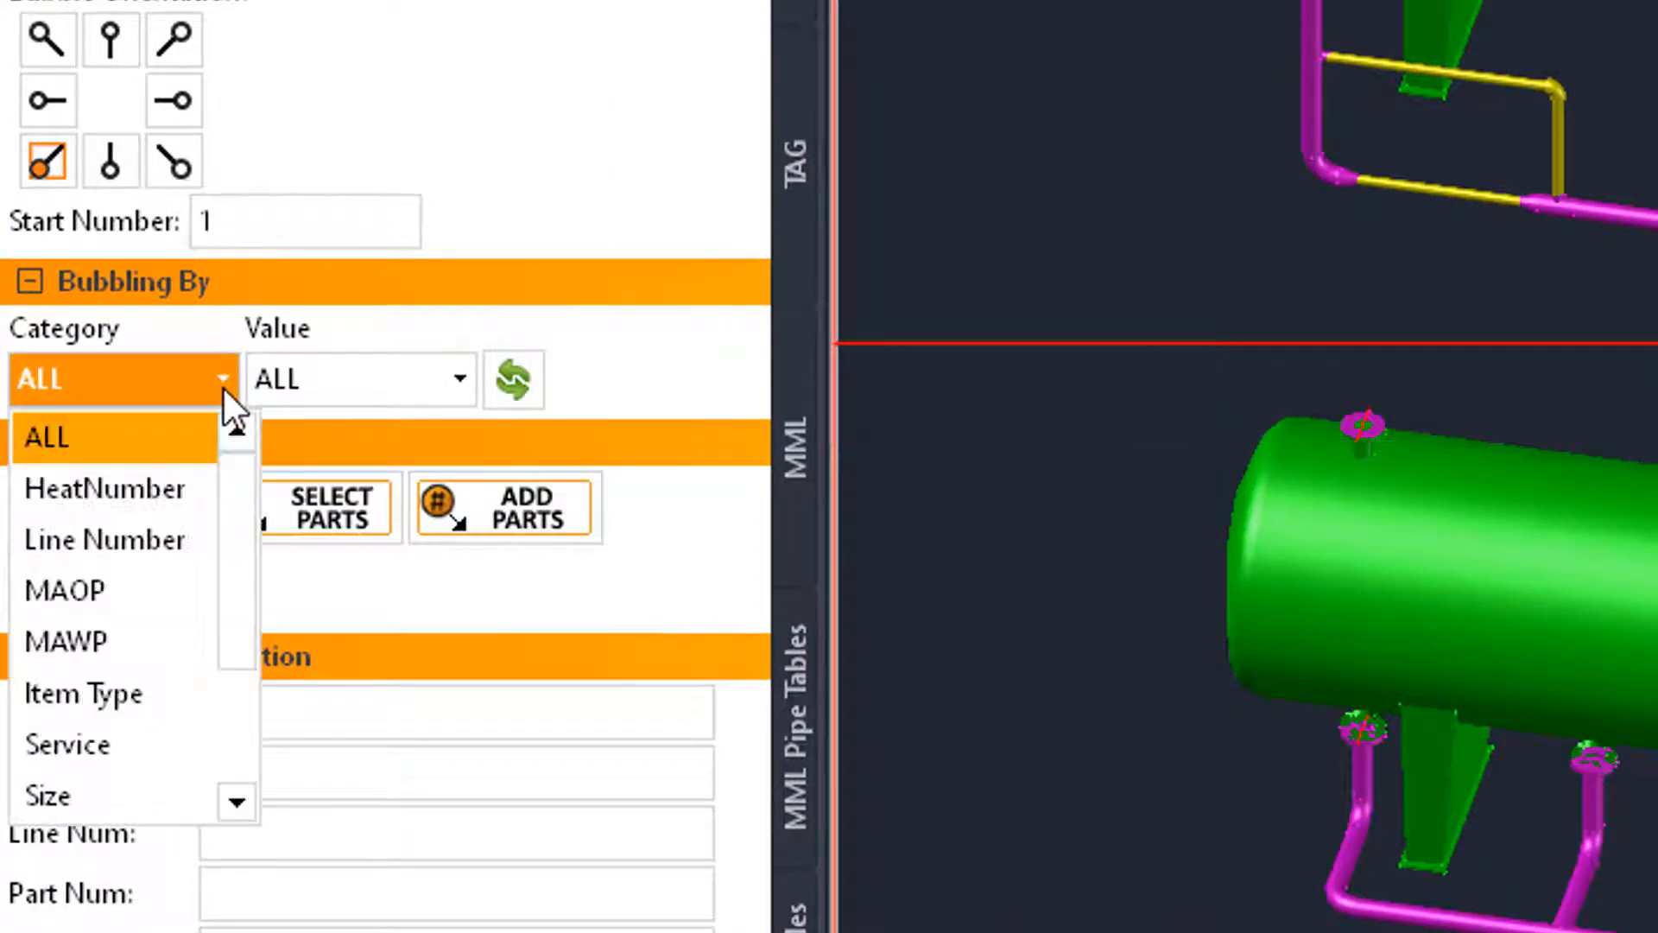
click(132, 538)
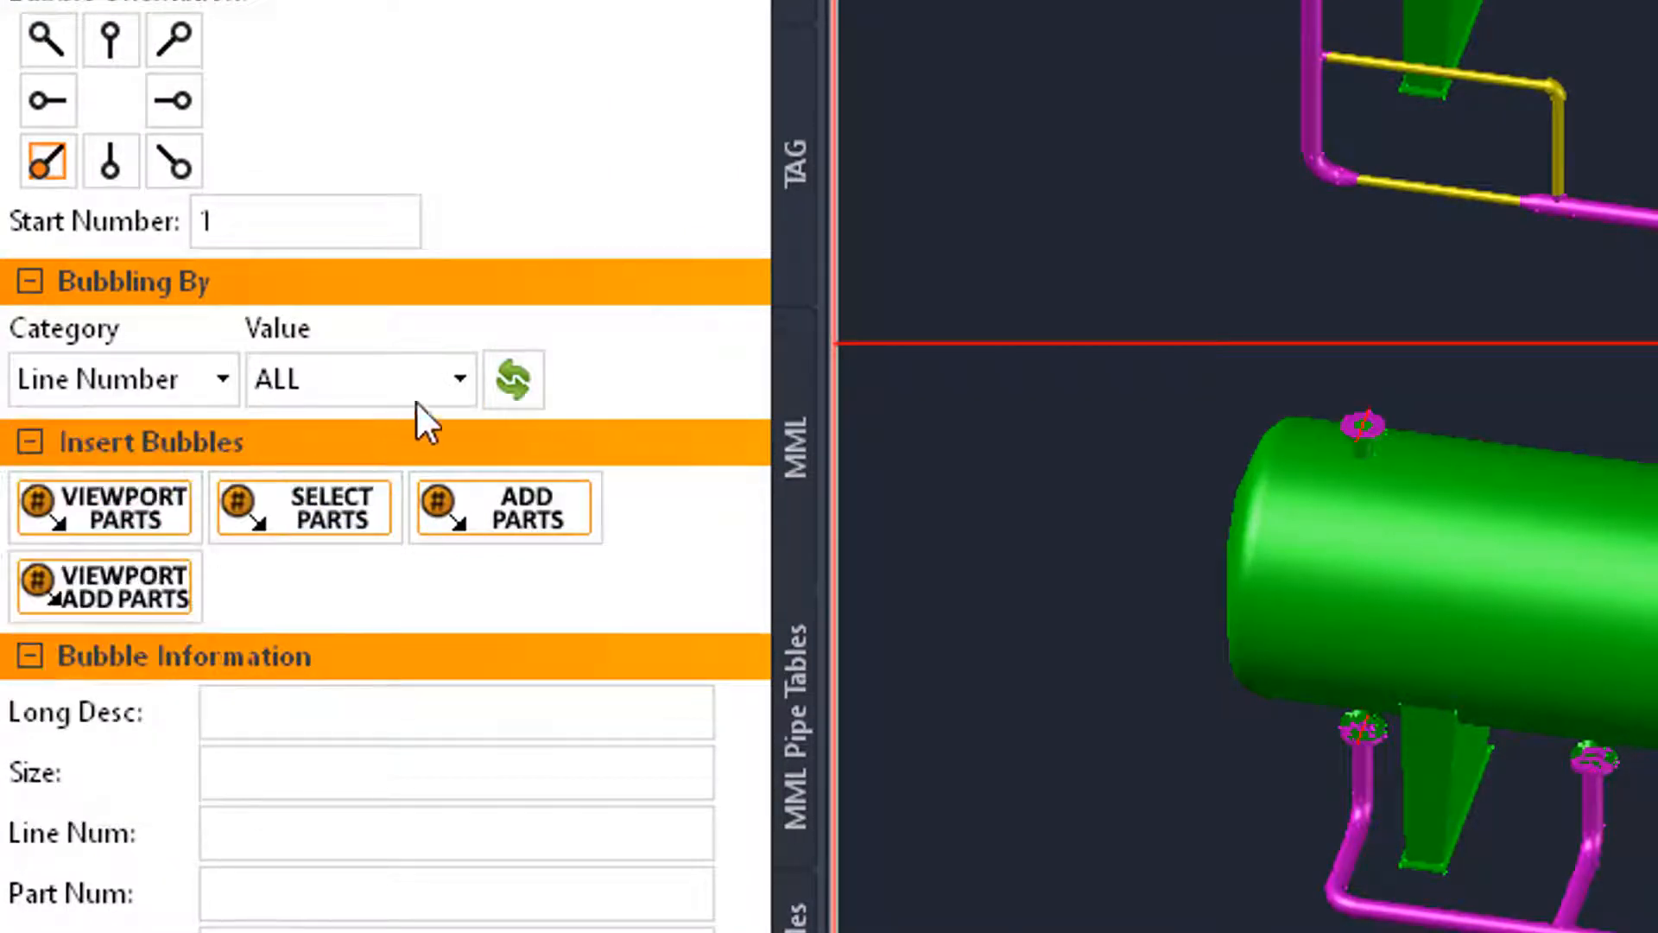
click(456, 378)
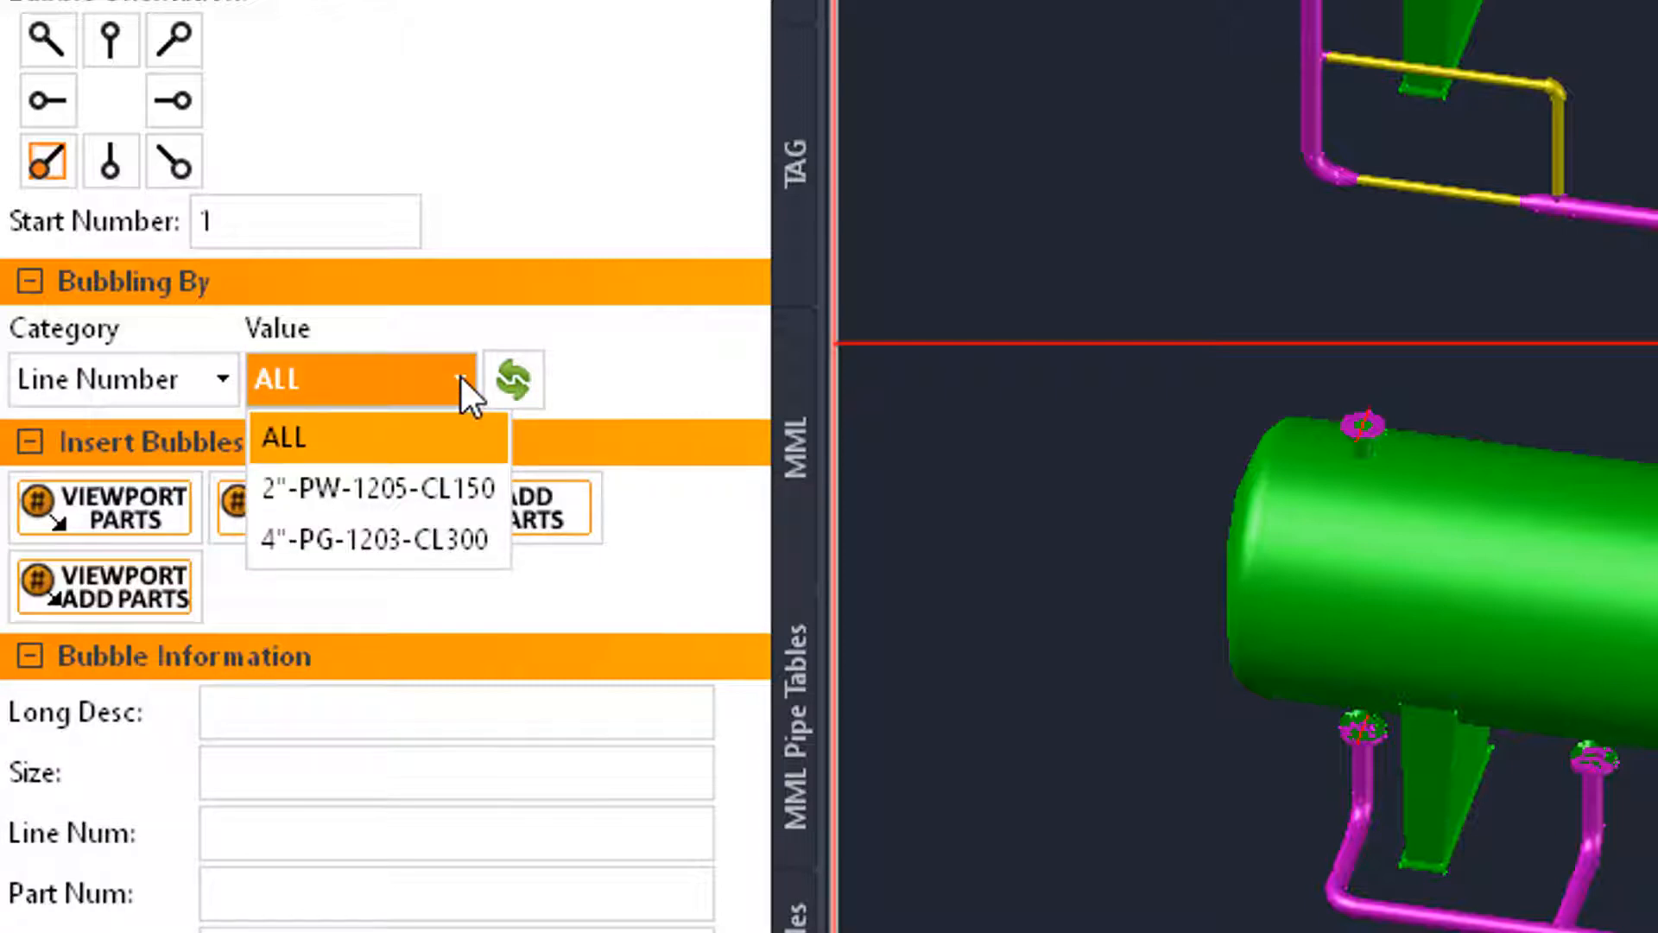
click(432, 541)
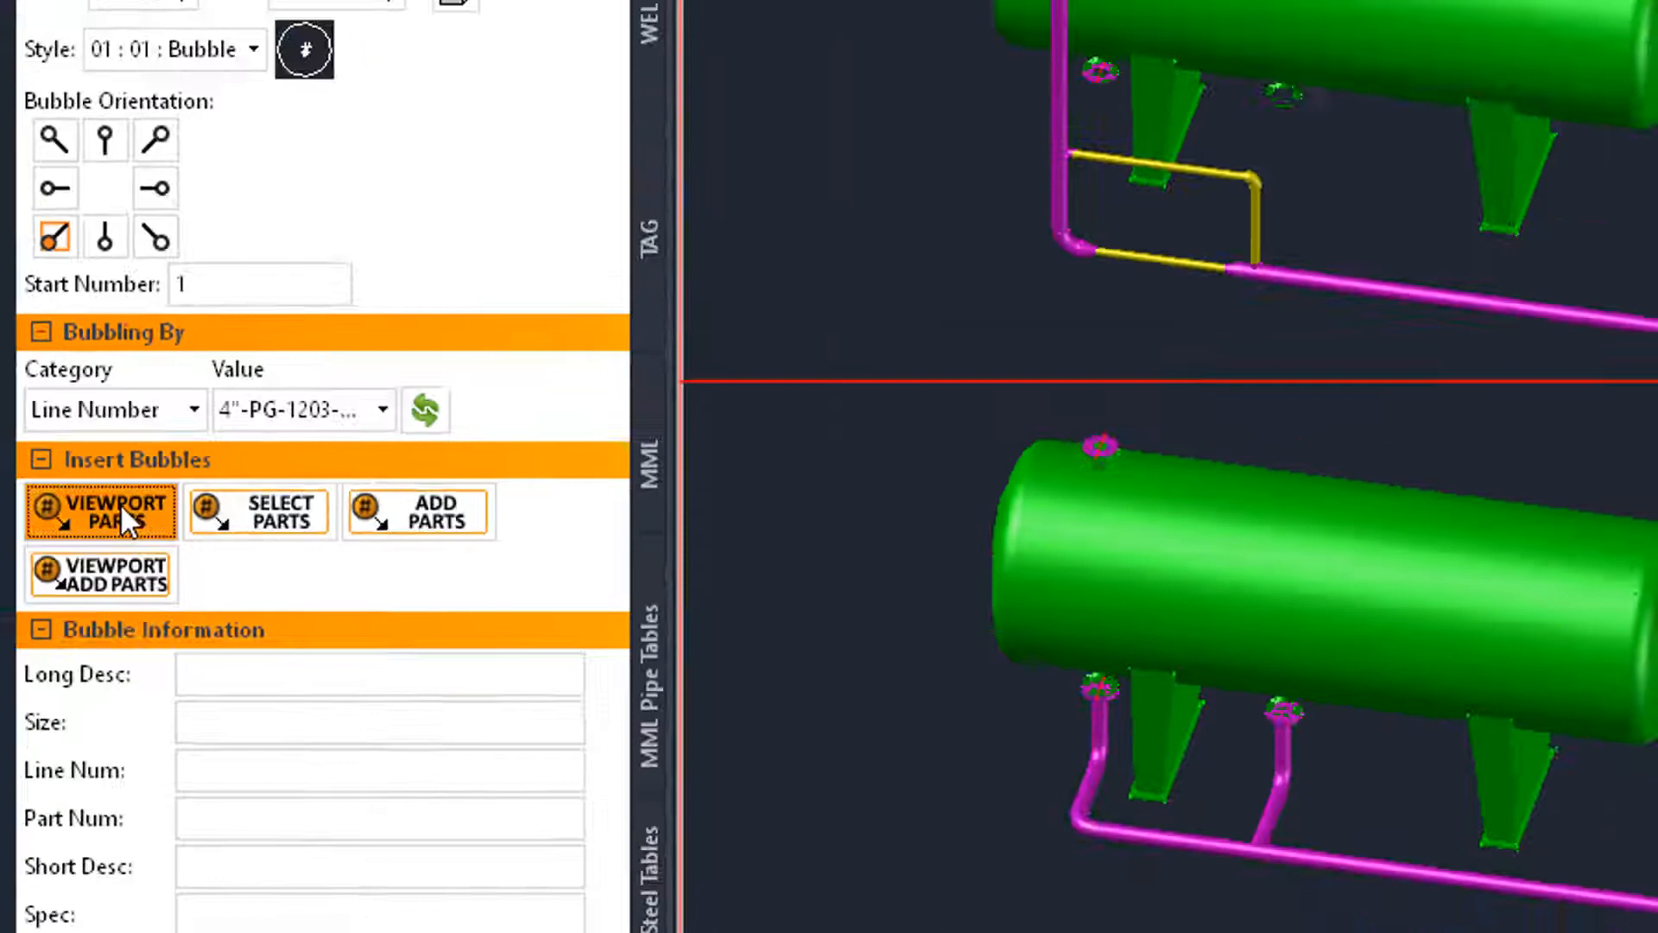
Bubble the filtered line's parts in the upper viewport and place its BOM table at the sheet border's upper-right corner.
click(129, 510)
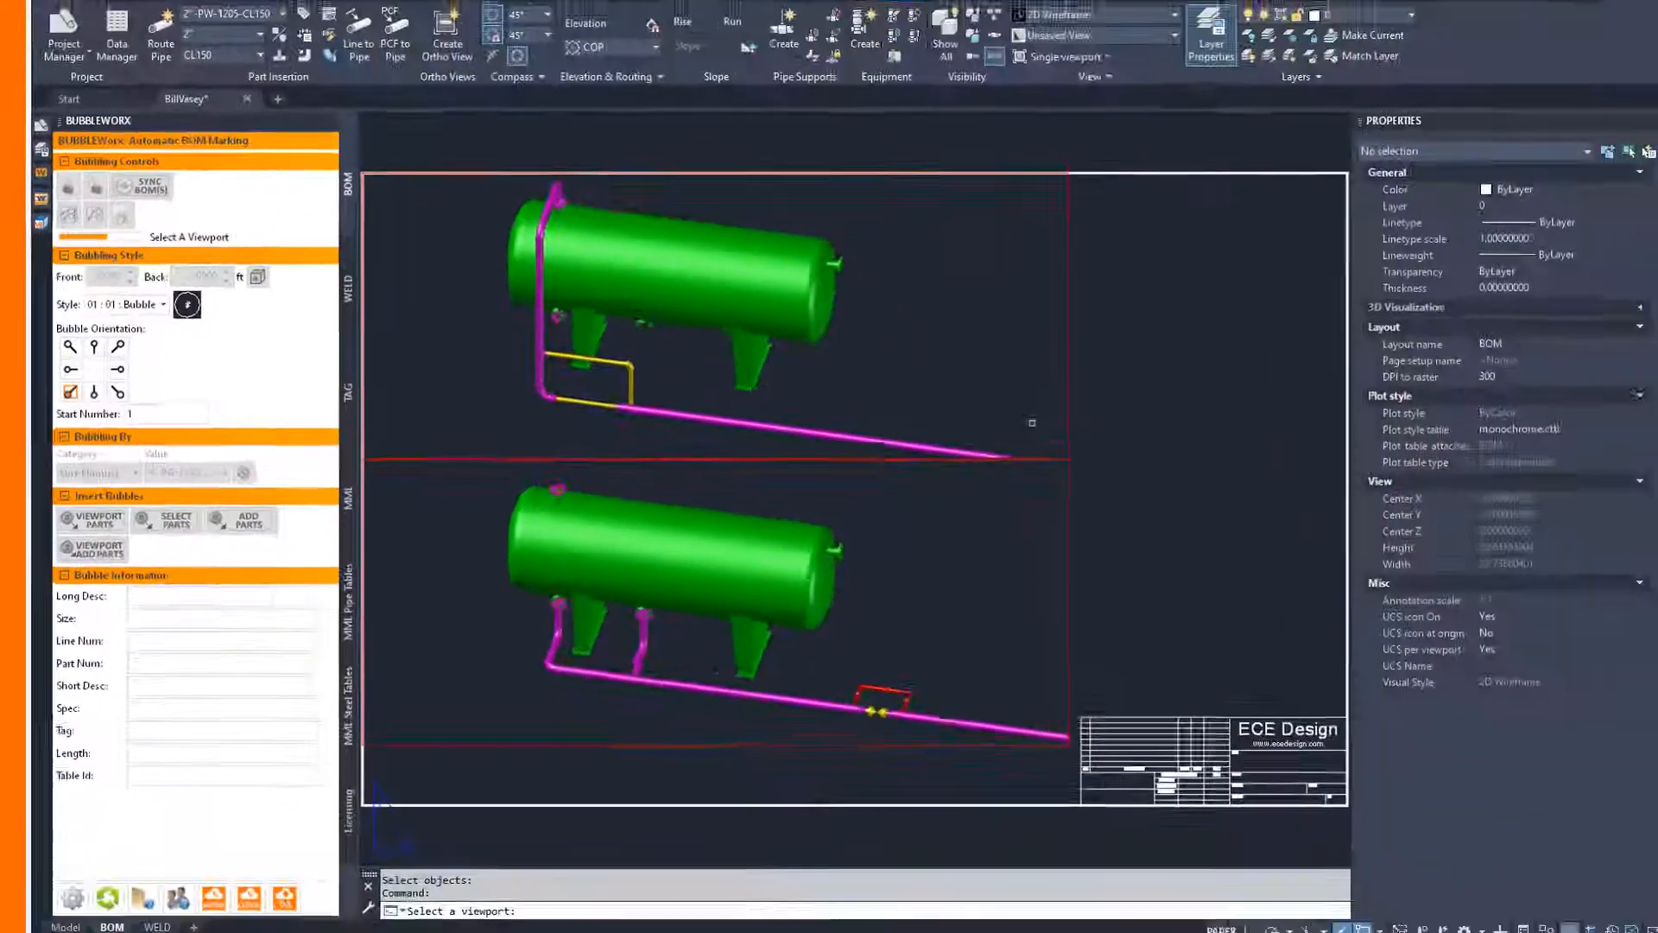
click(1070, 408)
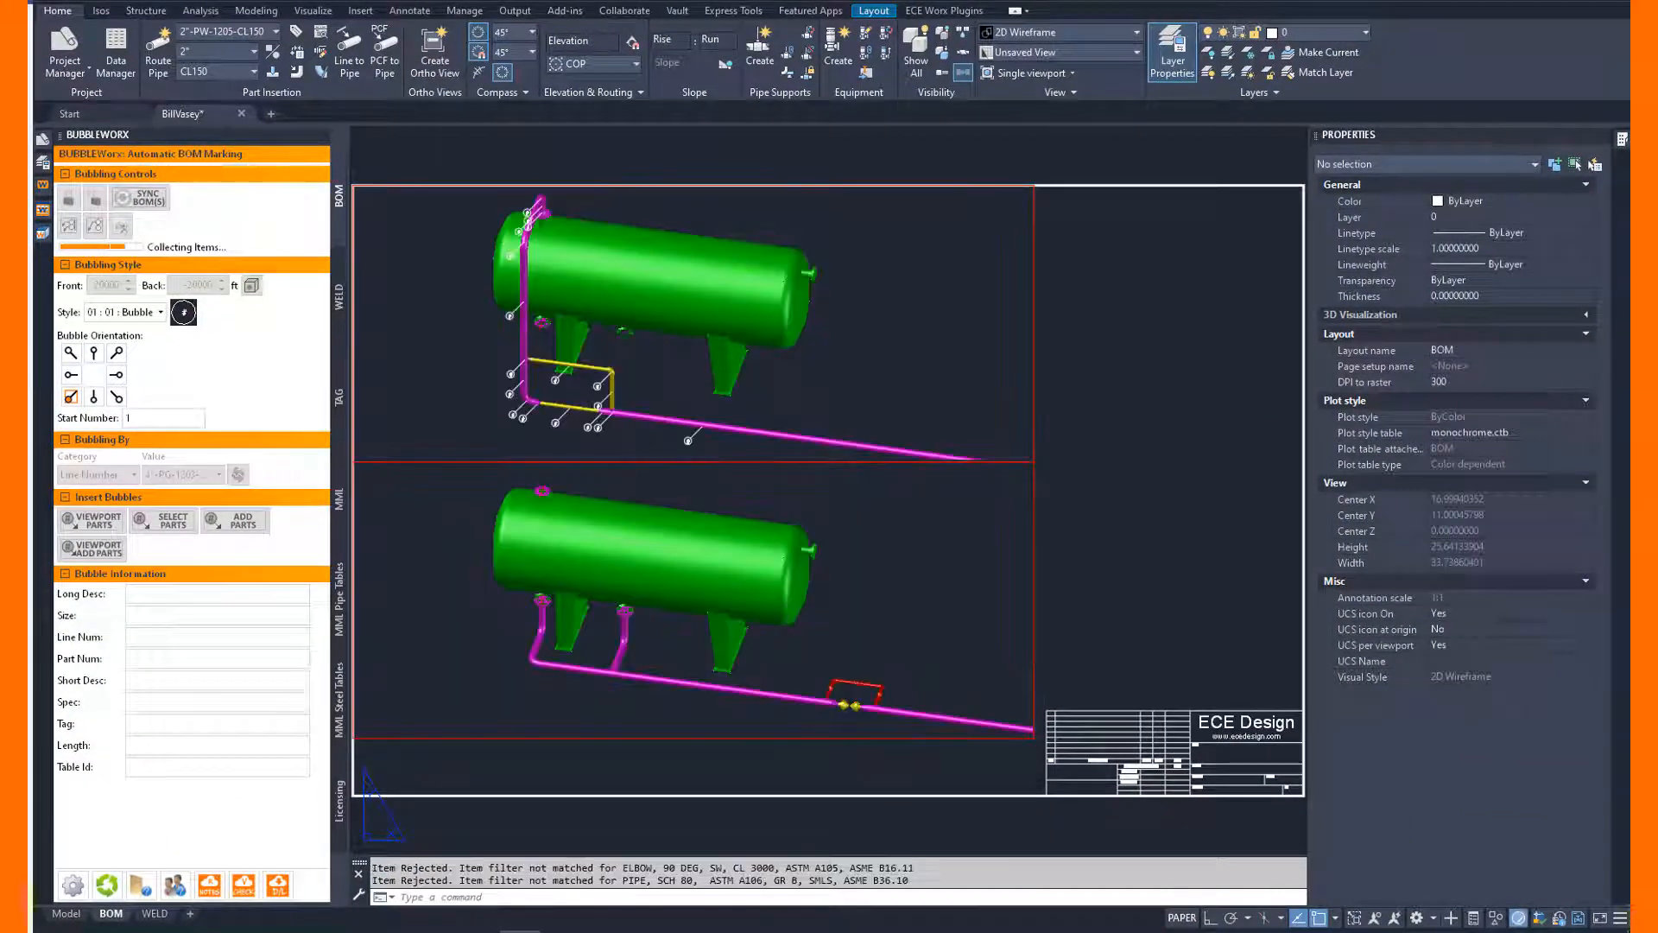
click(1293, 185)
scroll(1106, 186, up, 4)
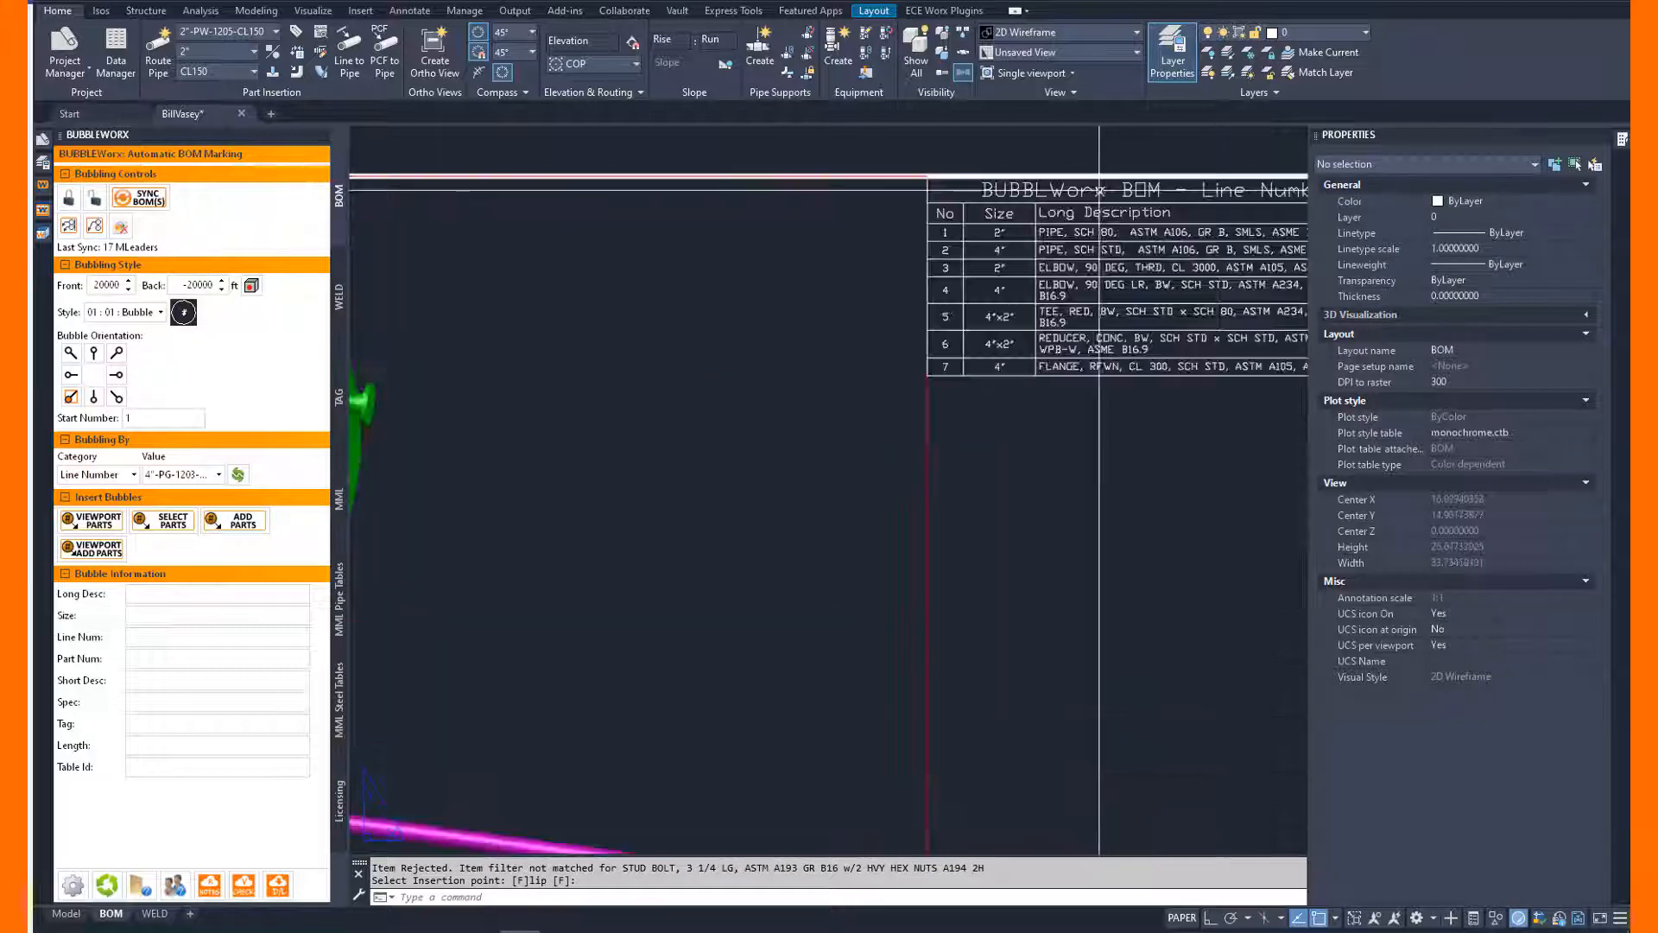
middle_drag(1098, 183, 789, 279)
middle_drag(664, 484, 584, 488)
click(919, 378)
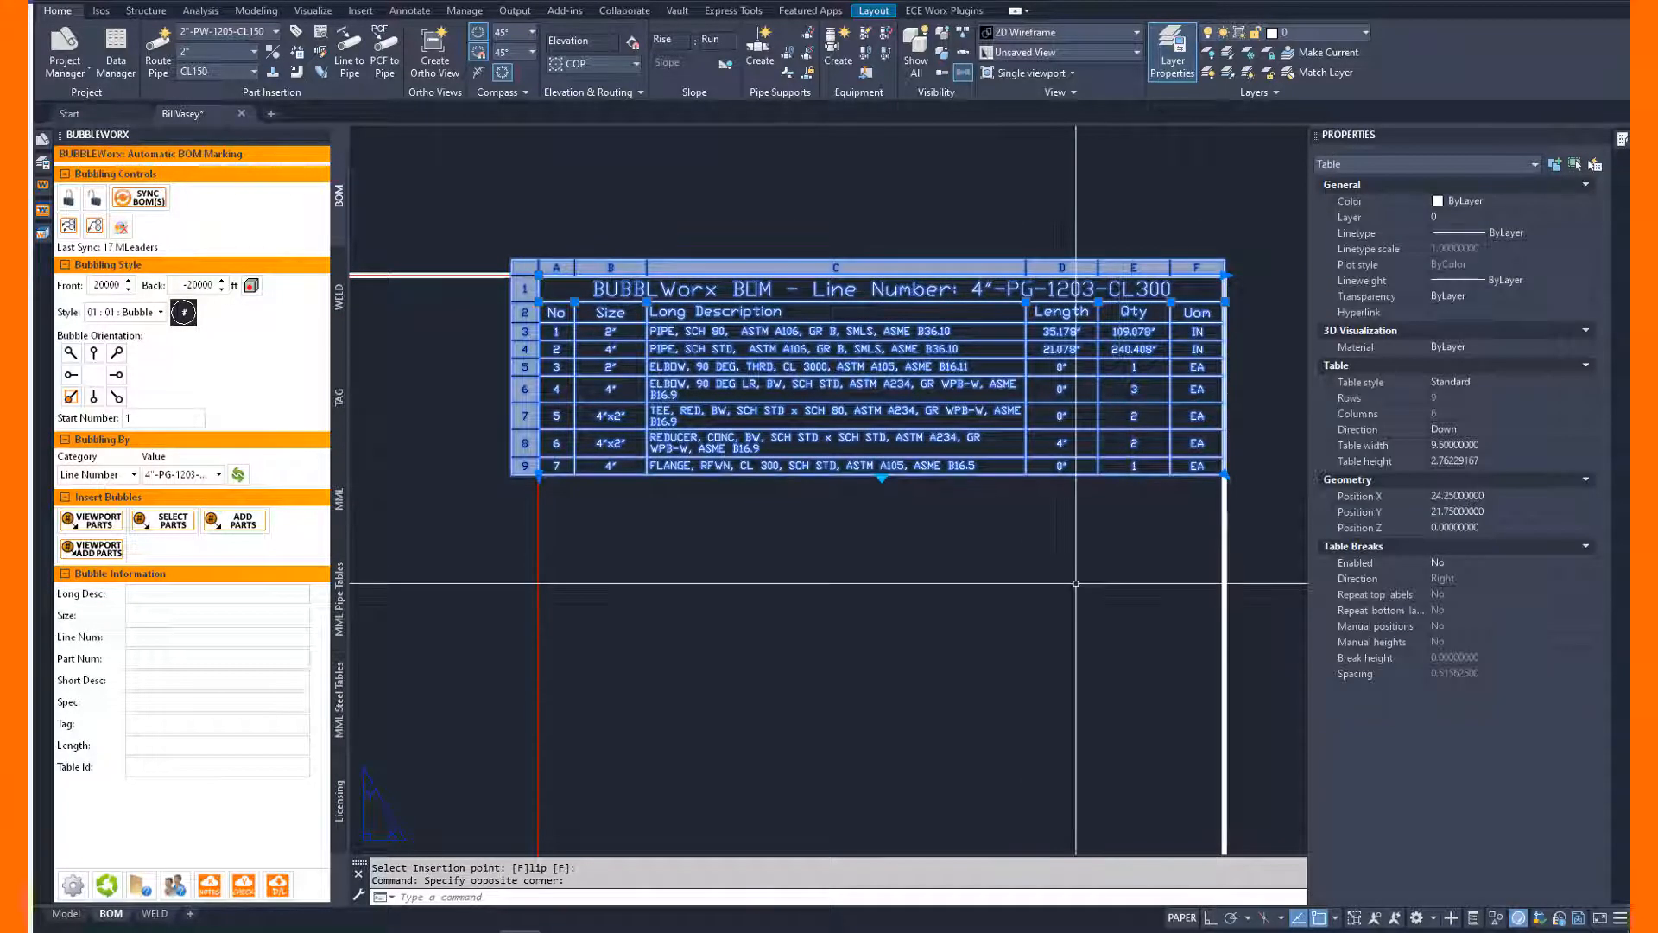
key(Escape)
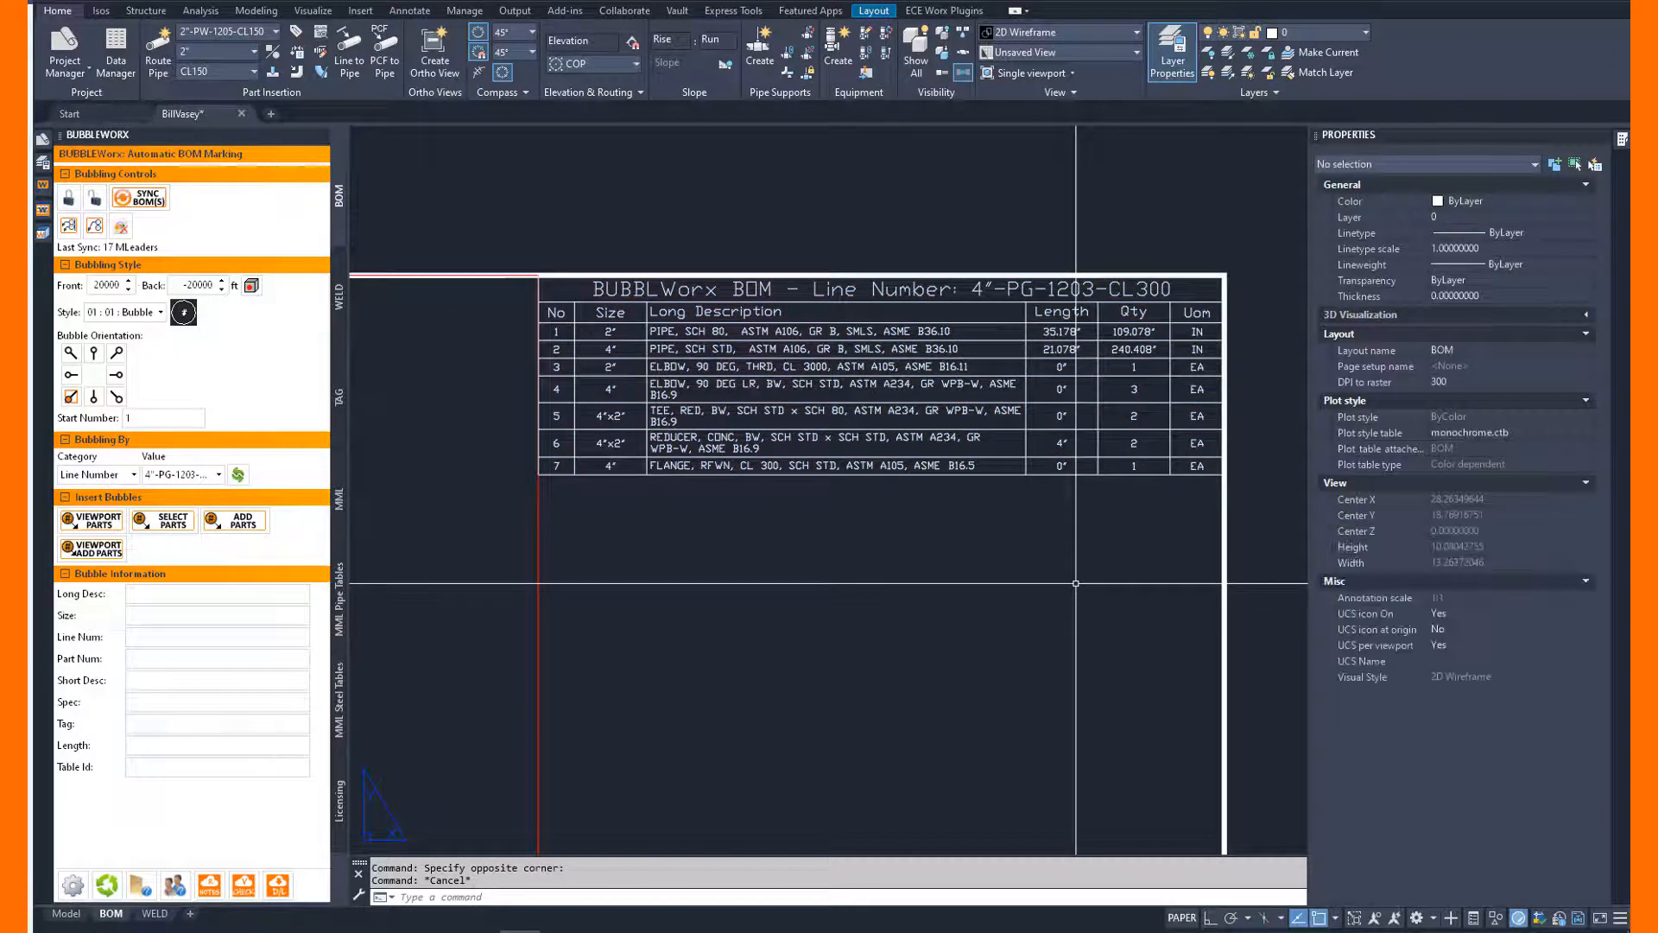
Set the bubble start number to 10 and the line number filter to 2"-PW-1205-CL150.
text(z)
key(Return)
text(e)
key(Return)
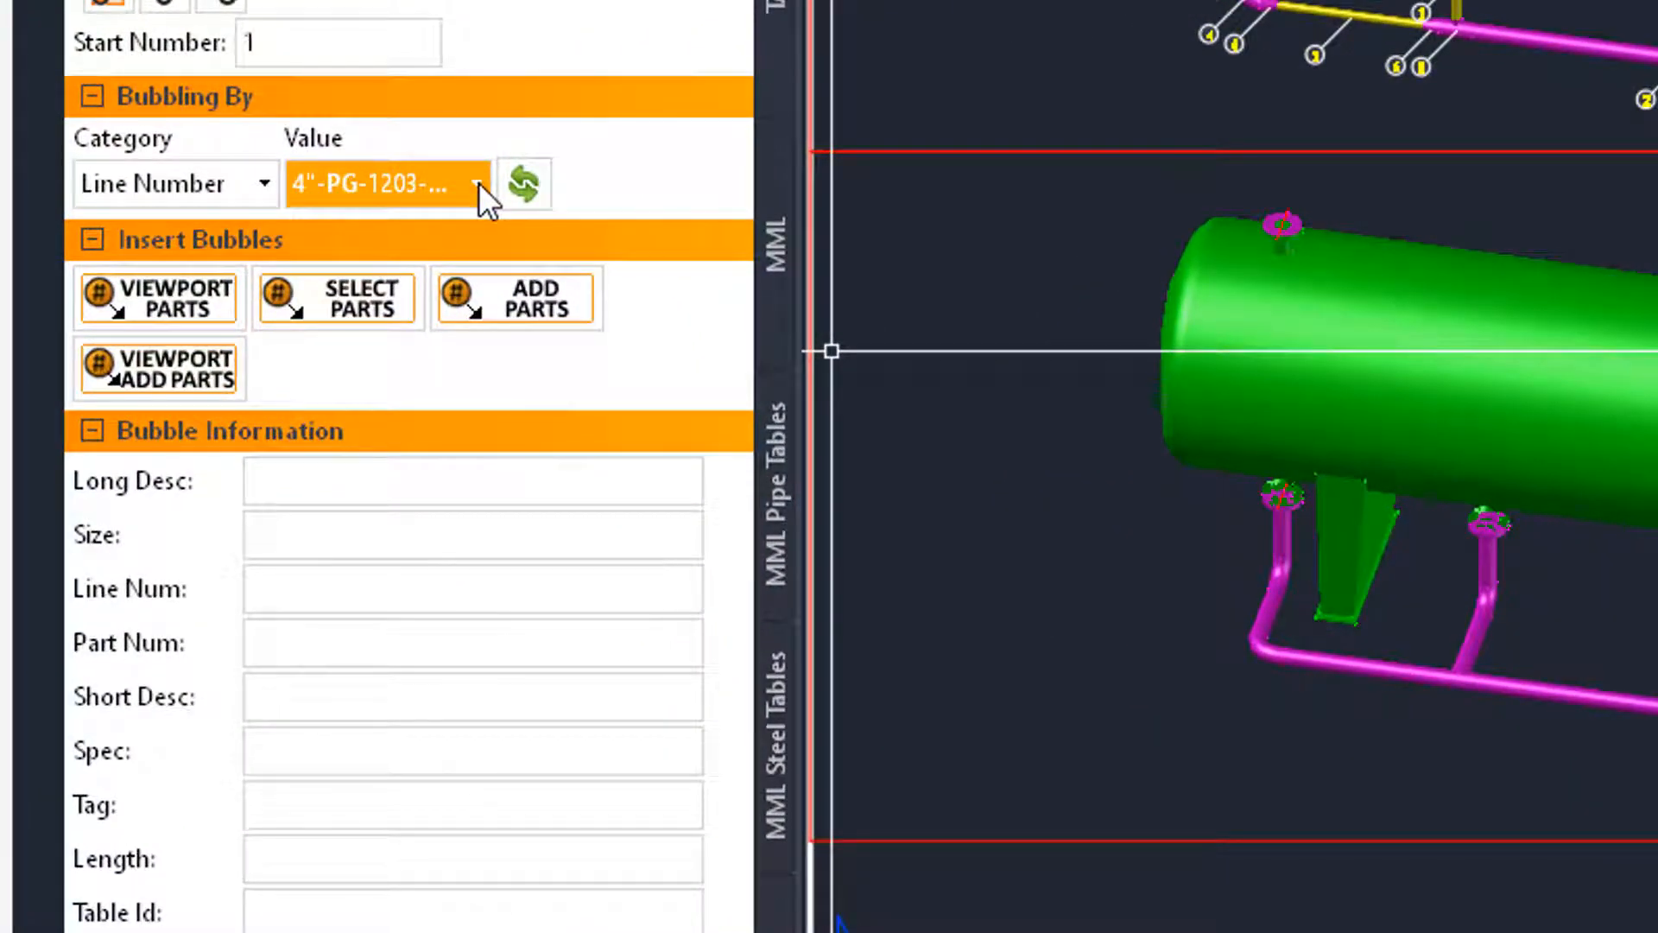
double_click(388, 42)
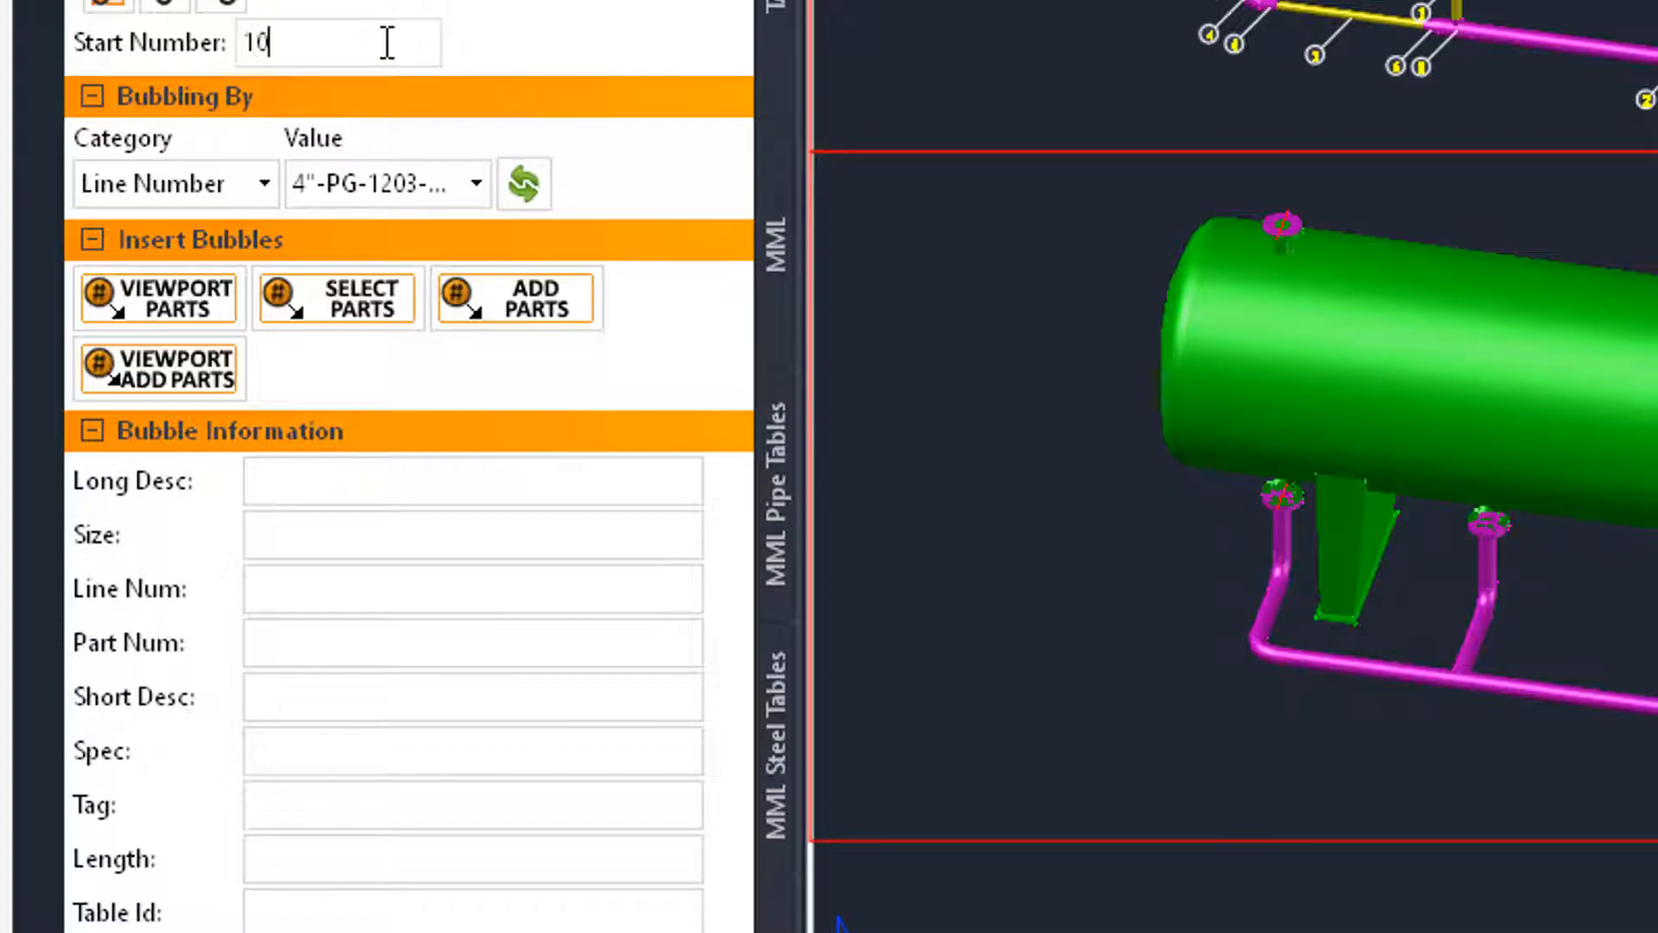
click(480, 194)
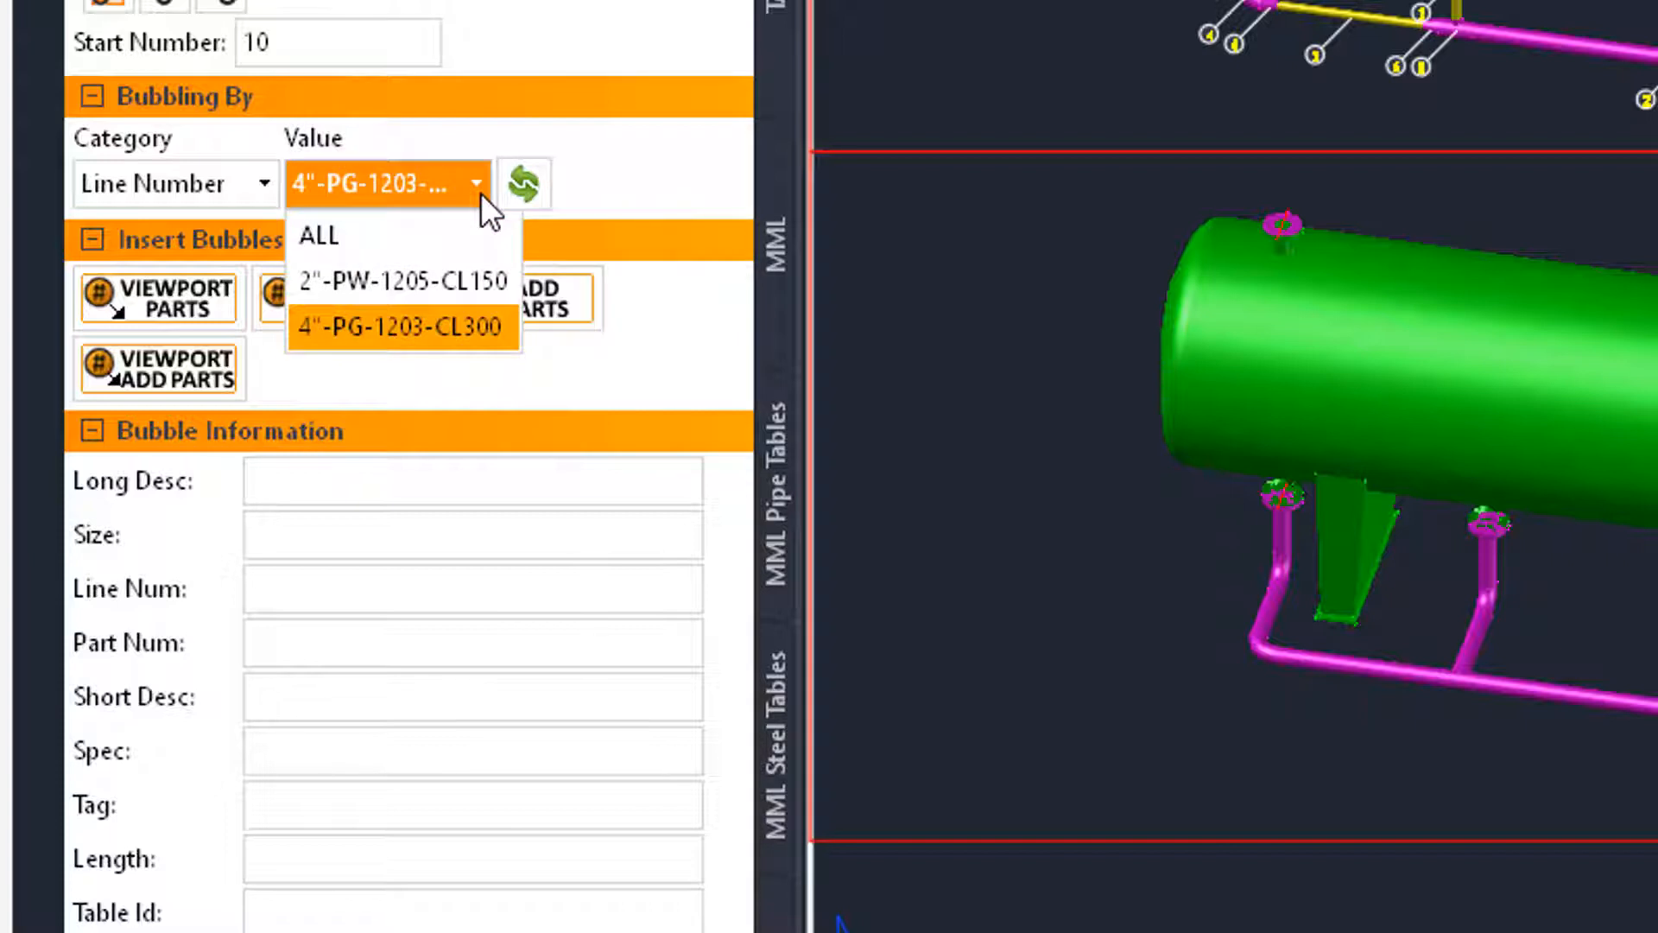
click(468, 278)
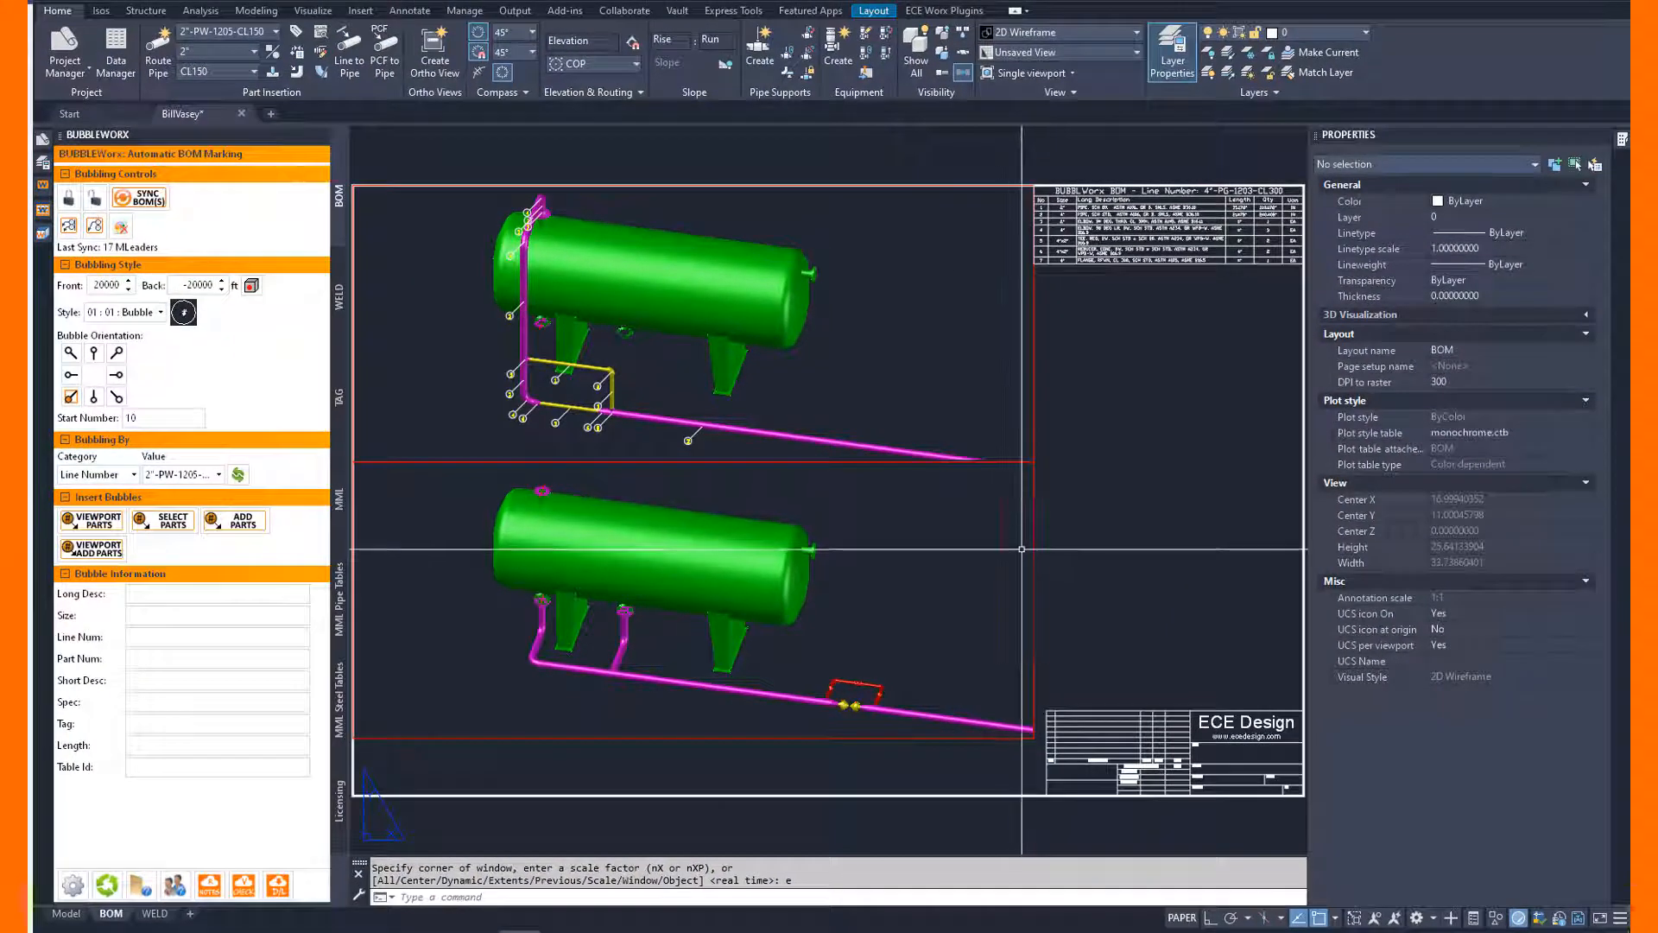
Bubble the filtered line's parts in the lower viewport and place its BOM table beside that viewport, against the sheet's right border.
click(91, 520)
click(971, 520)
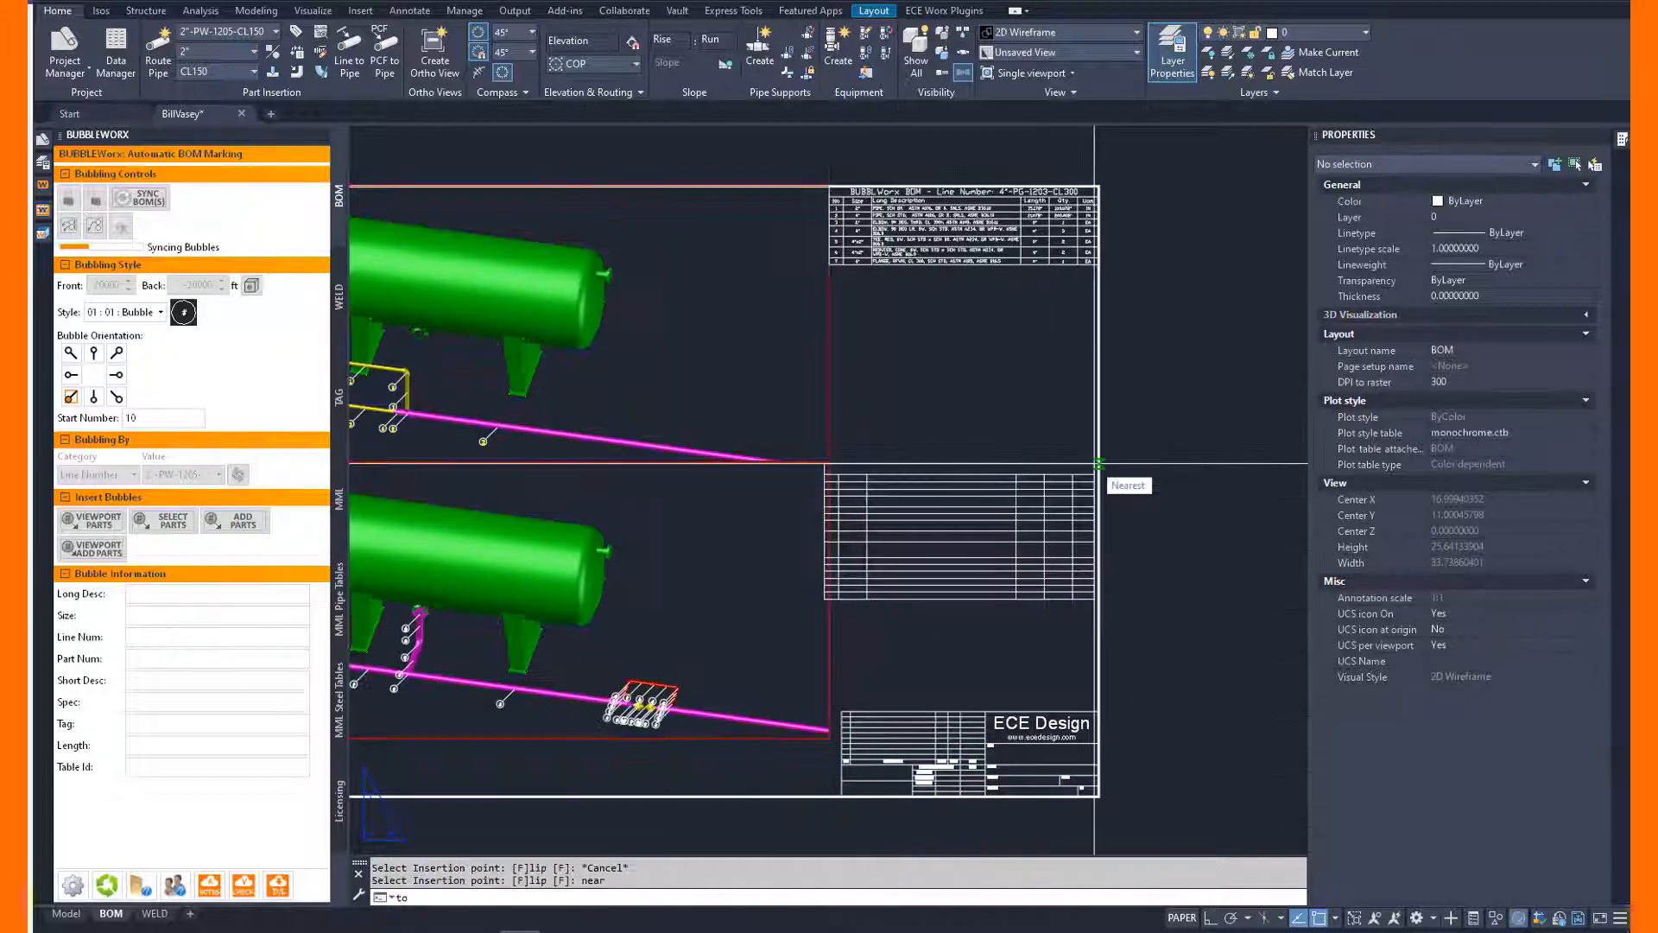
click(1094, 463)
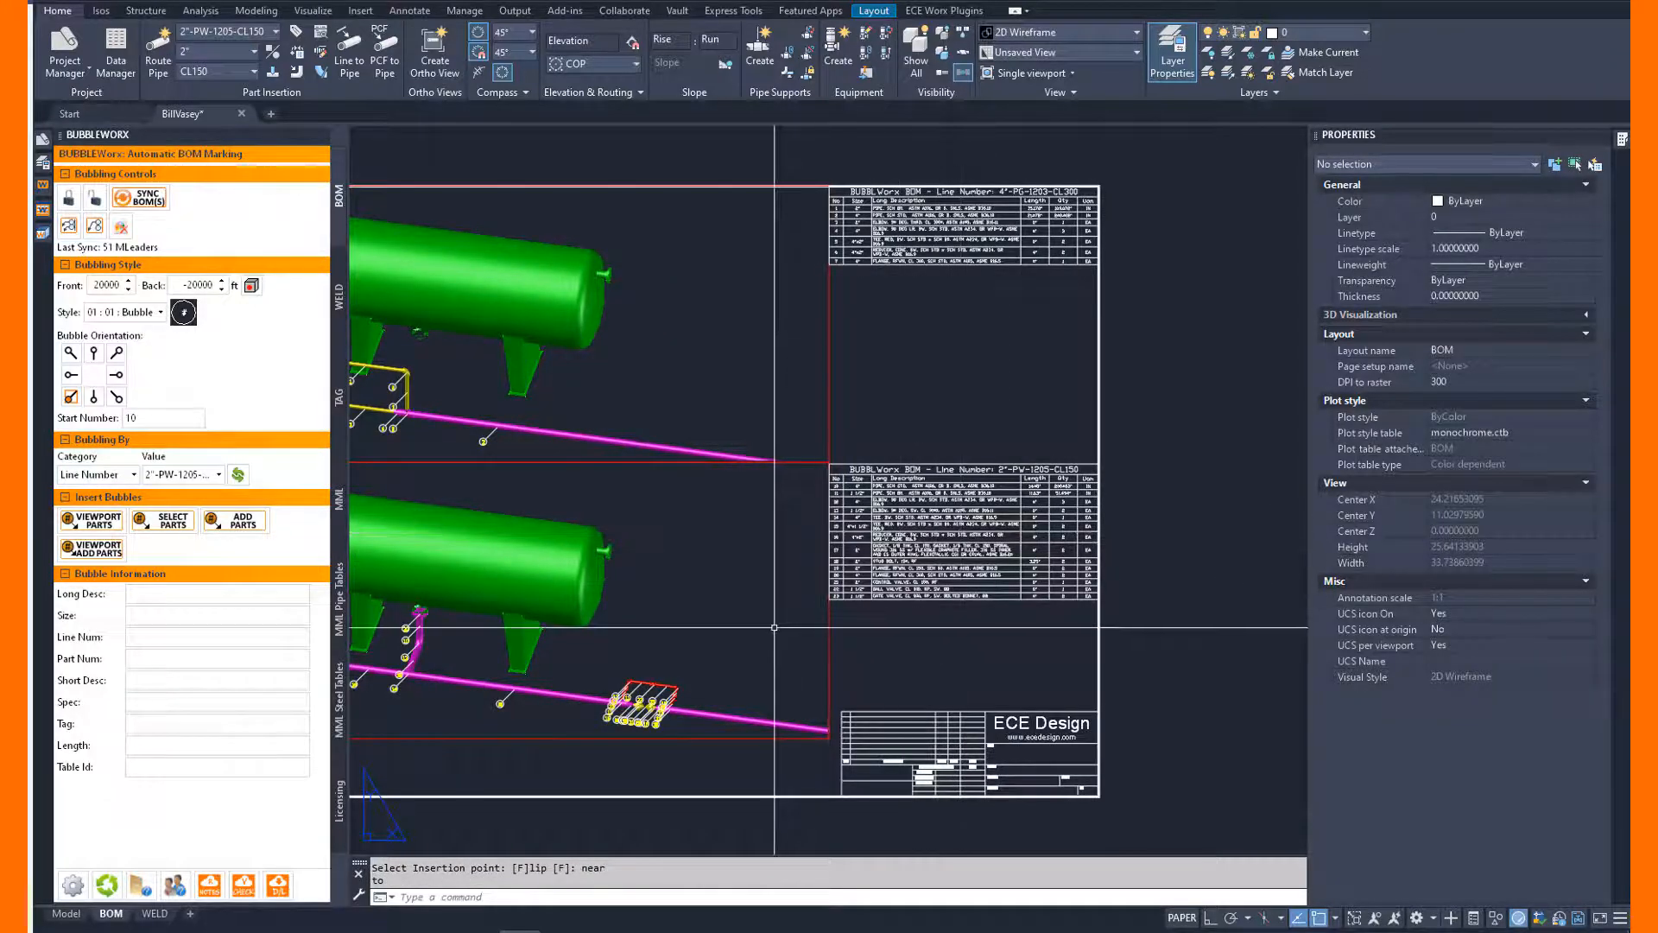
scroll(1071, 417, up, 4)
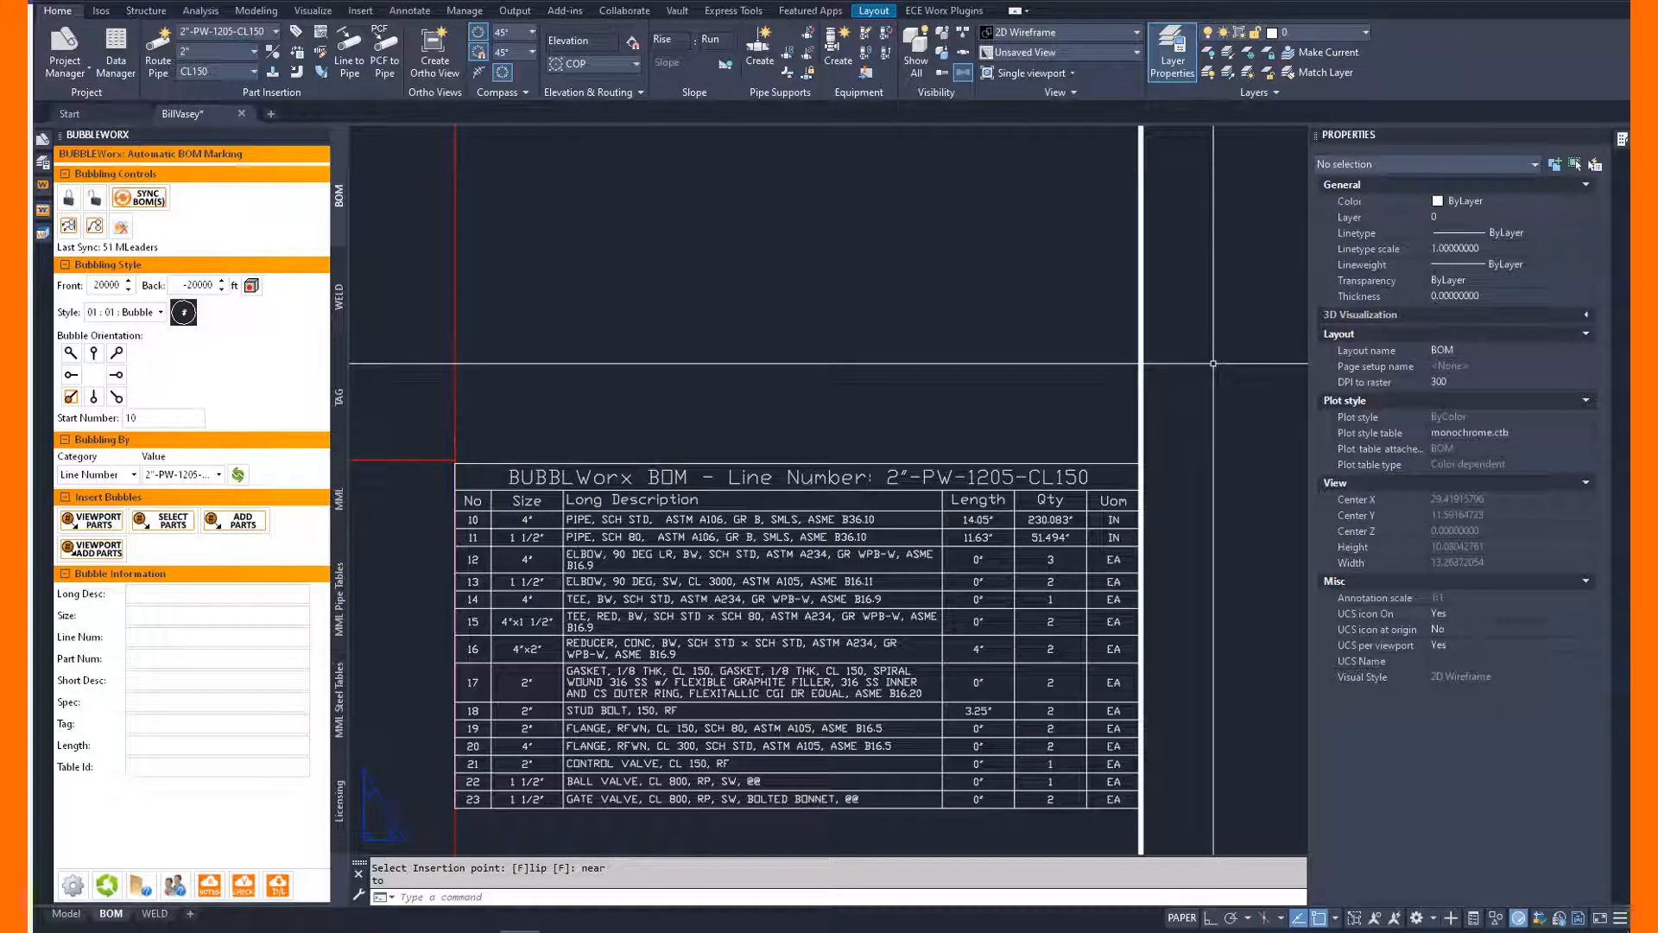
click(473, 520)
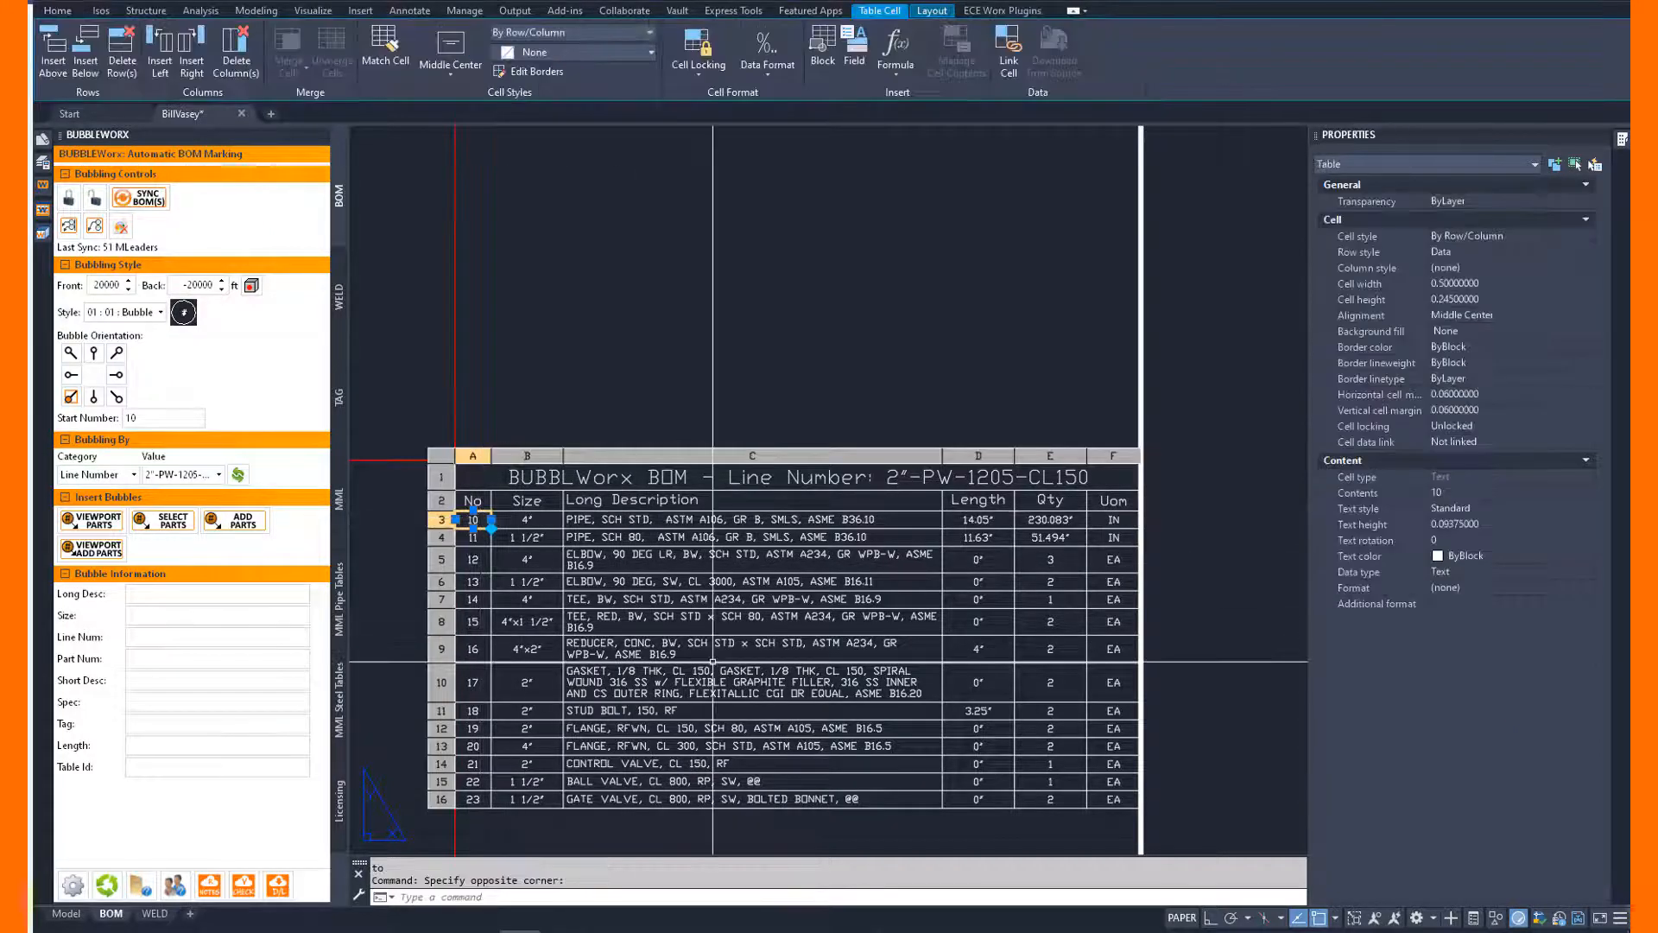
key(Escape)
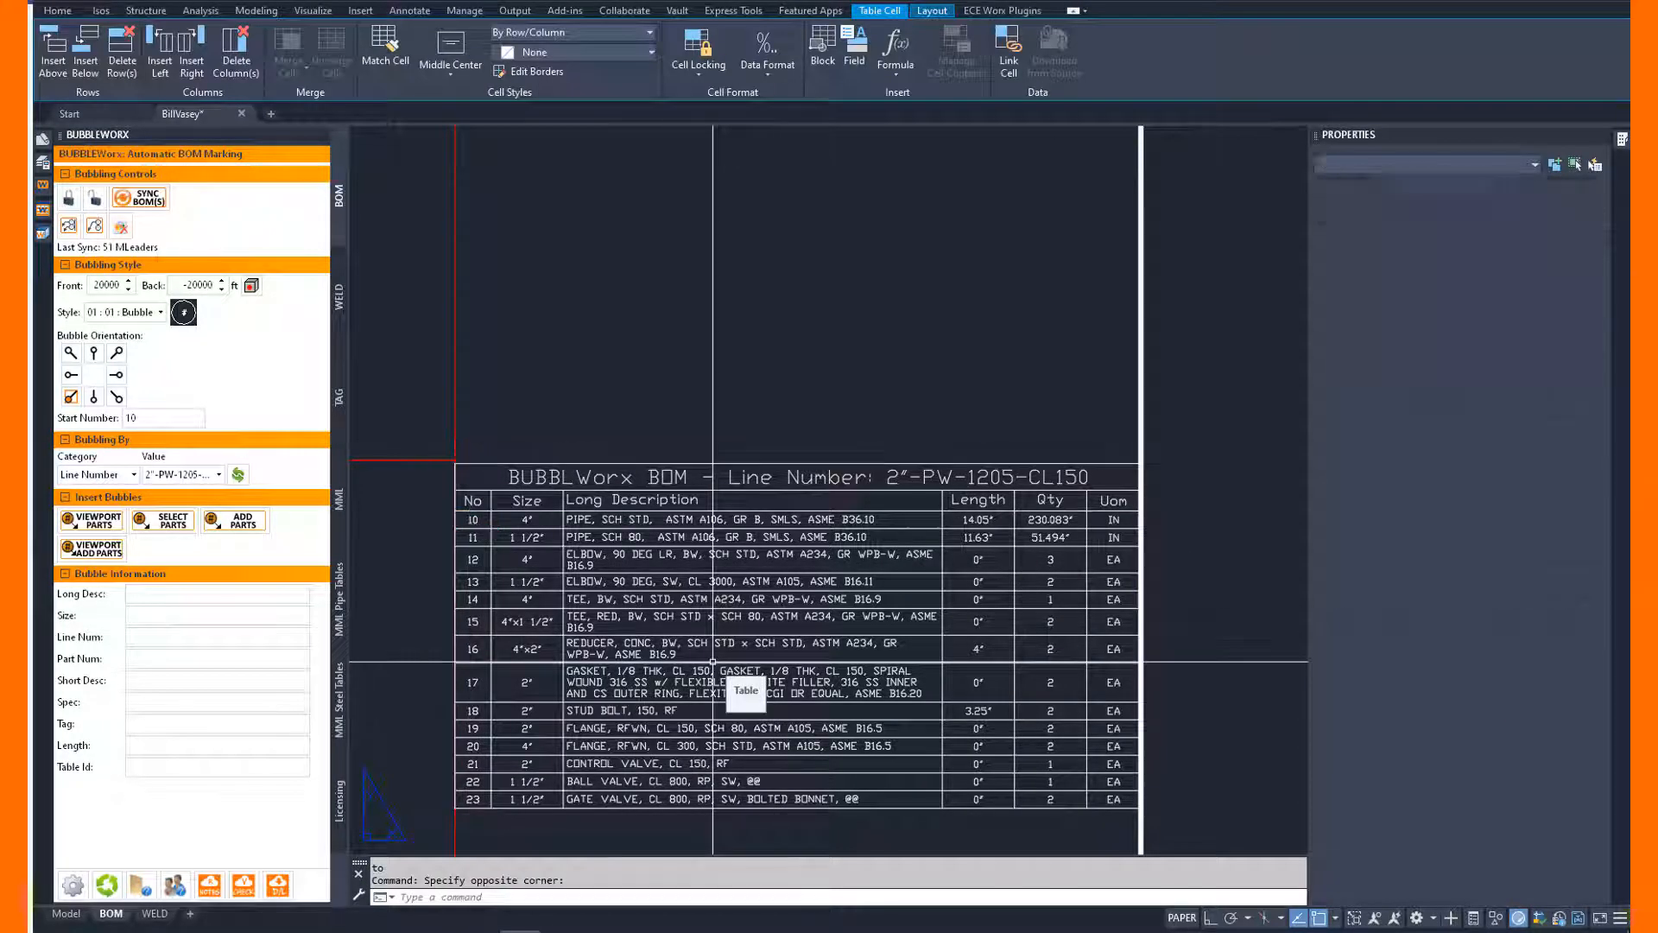
Delete the existing line number bubbles and both BOM tables from the layout.
text(z)
key(Return)
text(e)
key(Return)
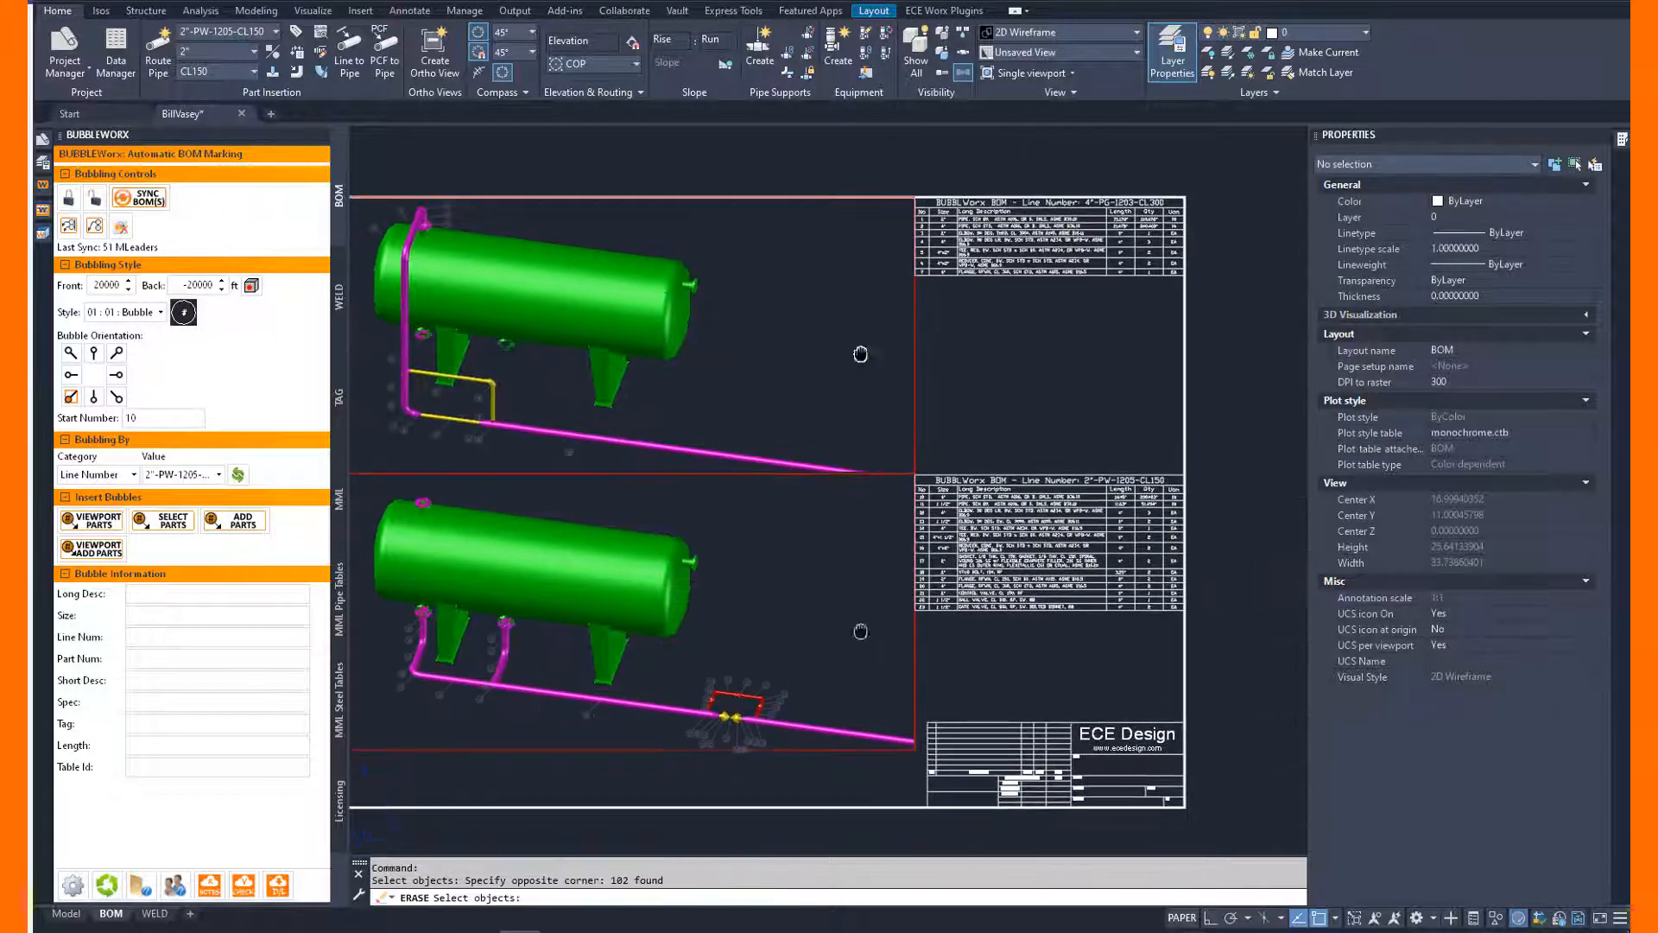
click(862, 630)
click(1224, 155)
key(Return)
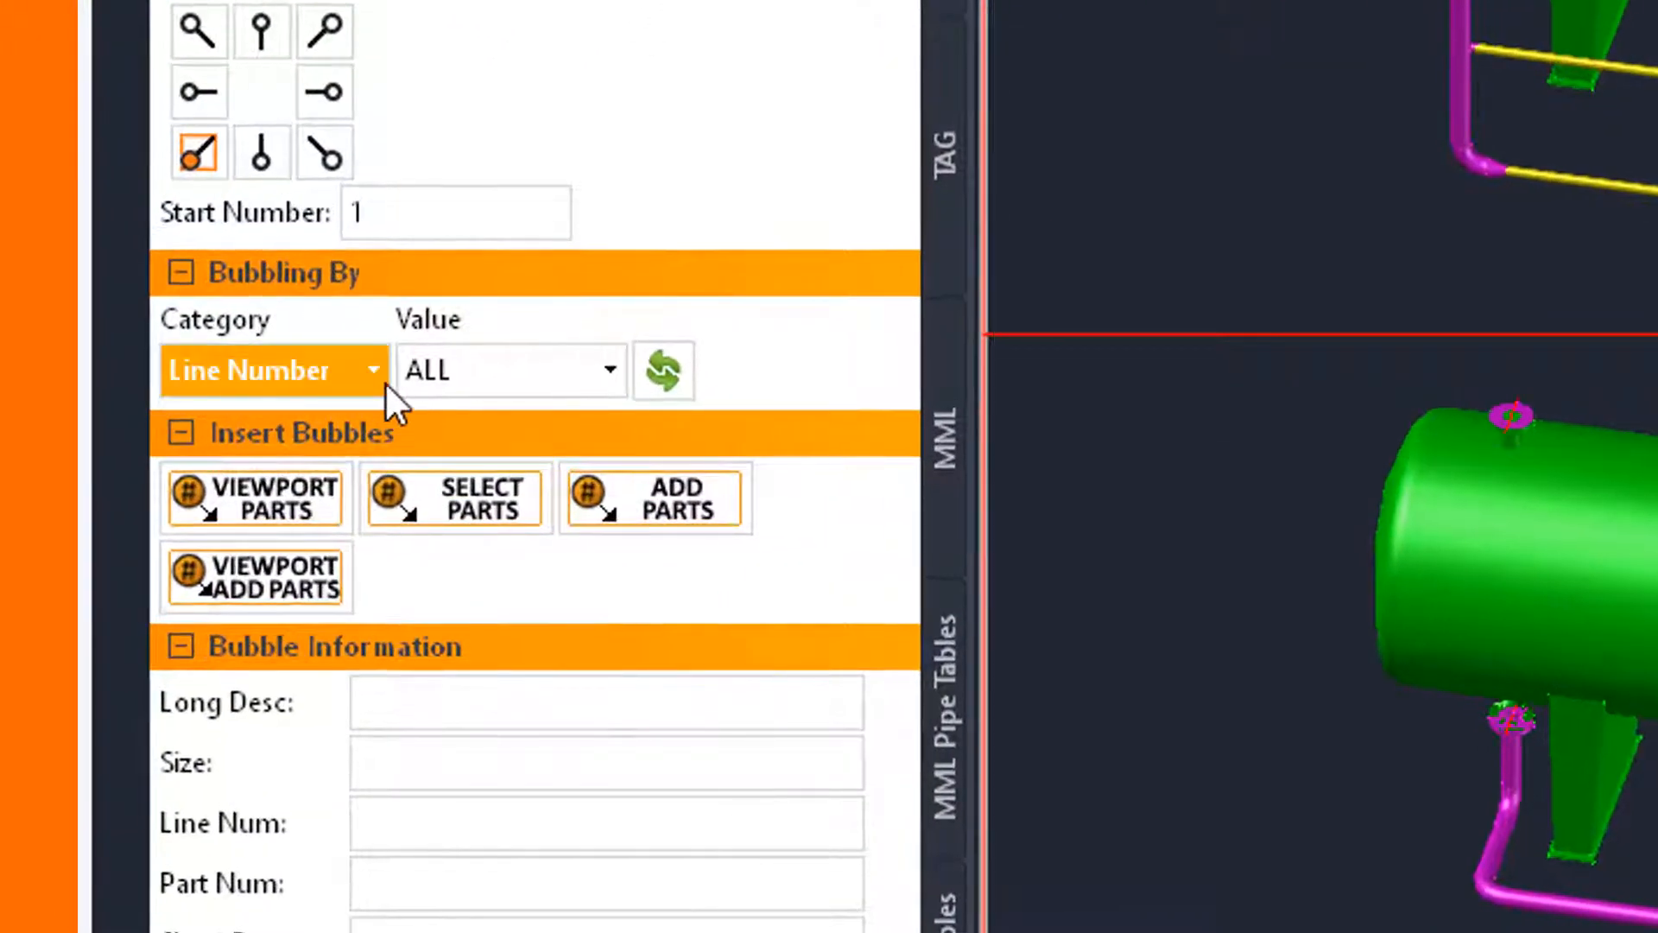
Filter bubbling by the WorkOrder category with the value WP-239942.
click(138, 472)
scroll(313, 747, down, 2)
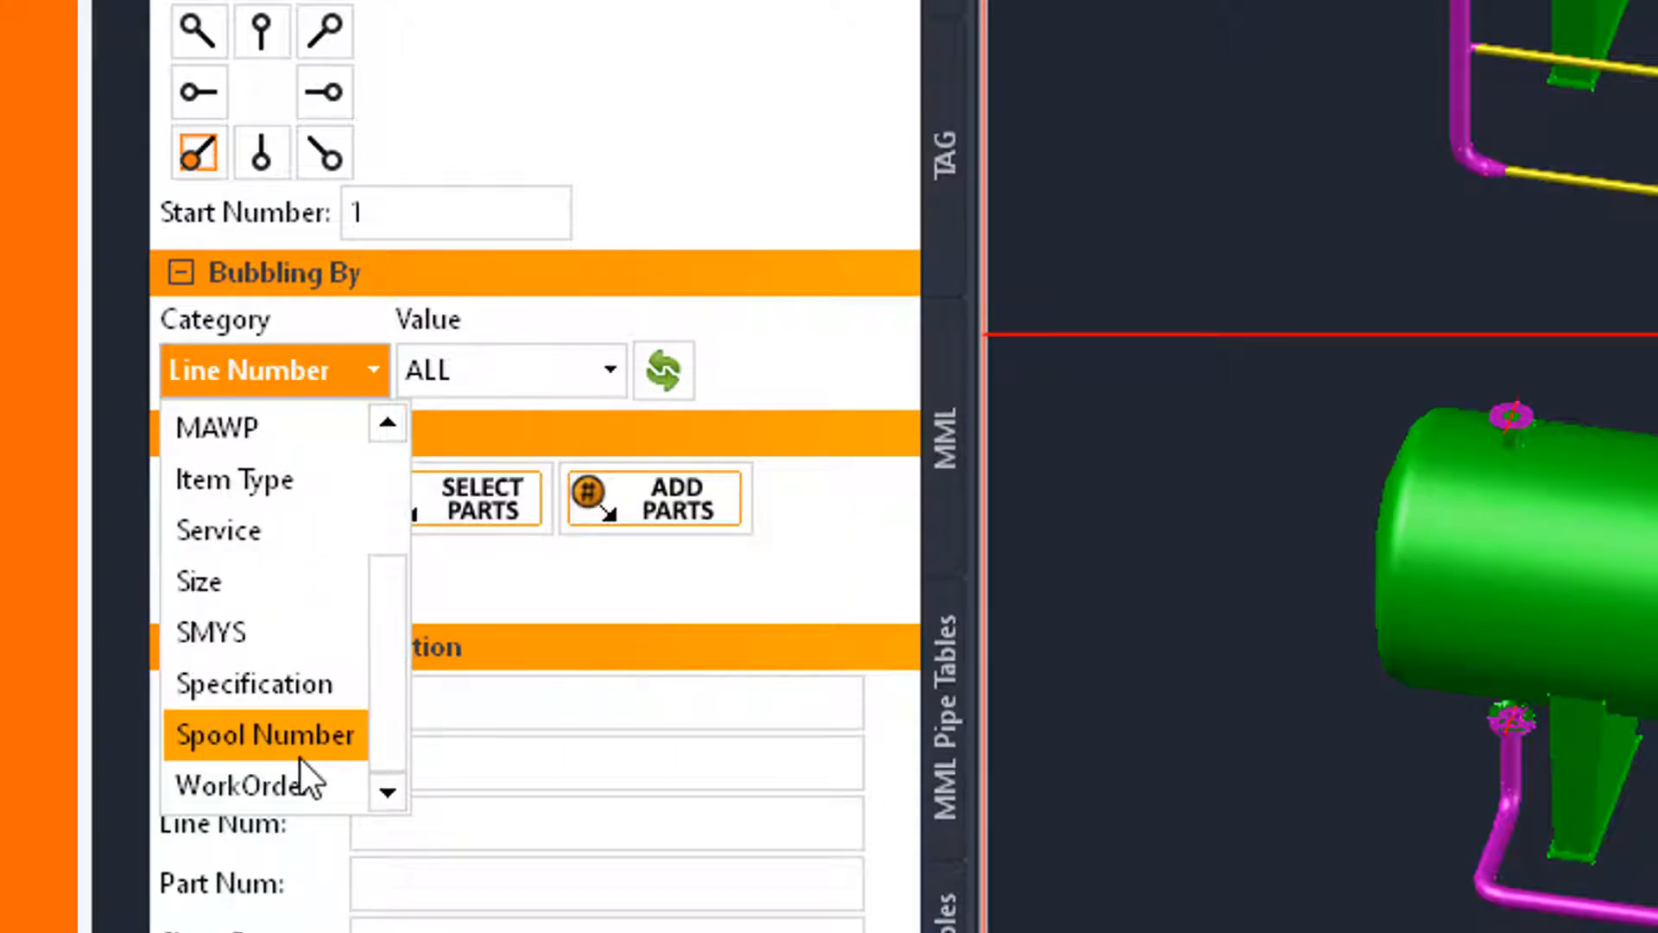
click(288, 789)
click(613, 372)
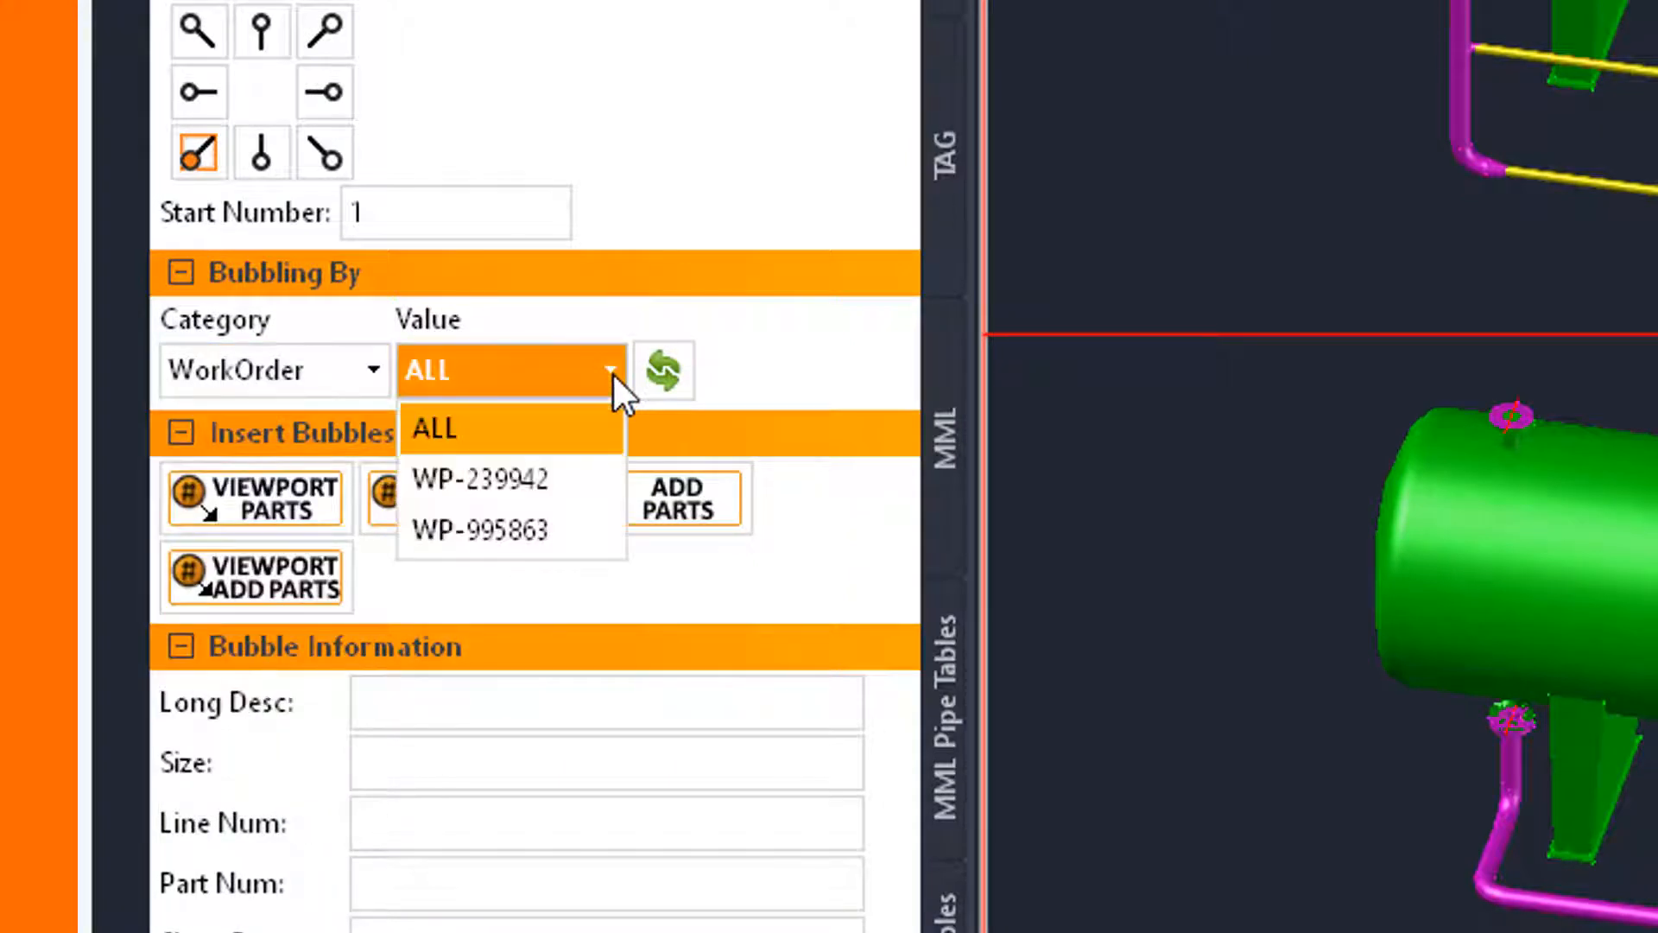
click(525, 480)
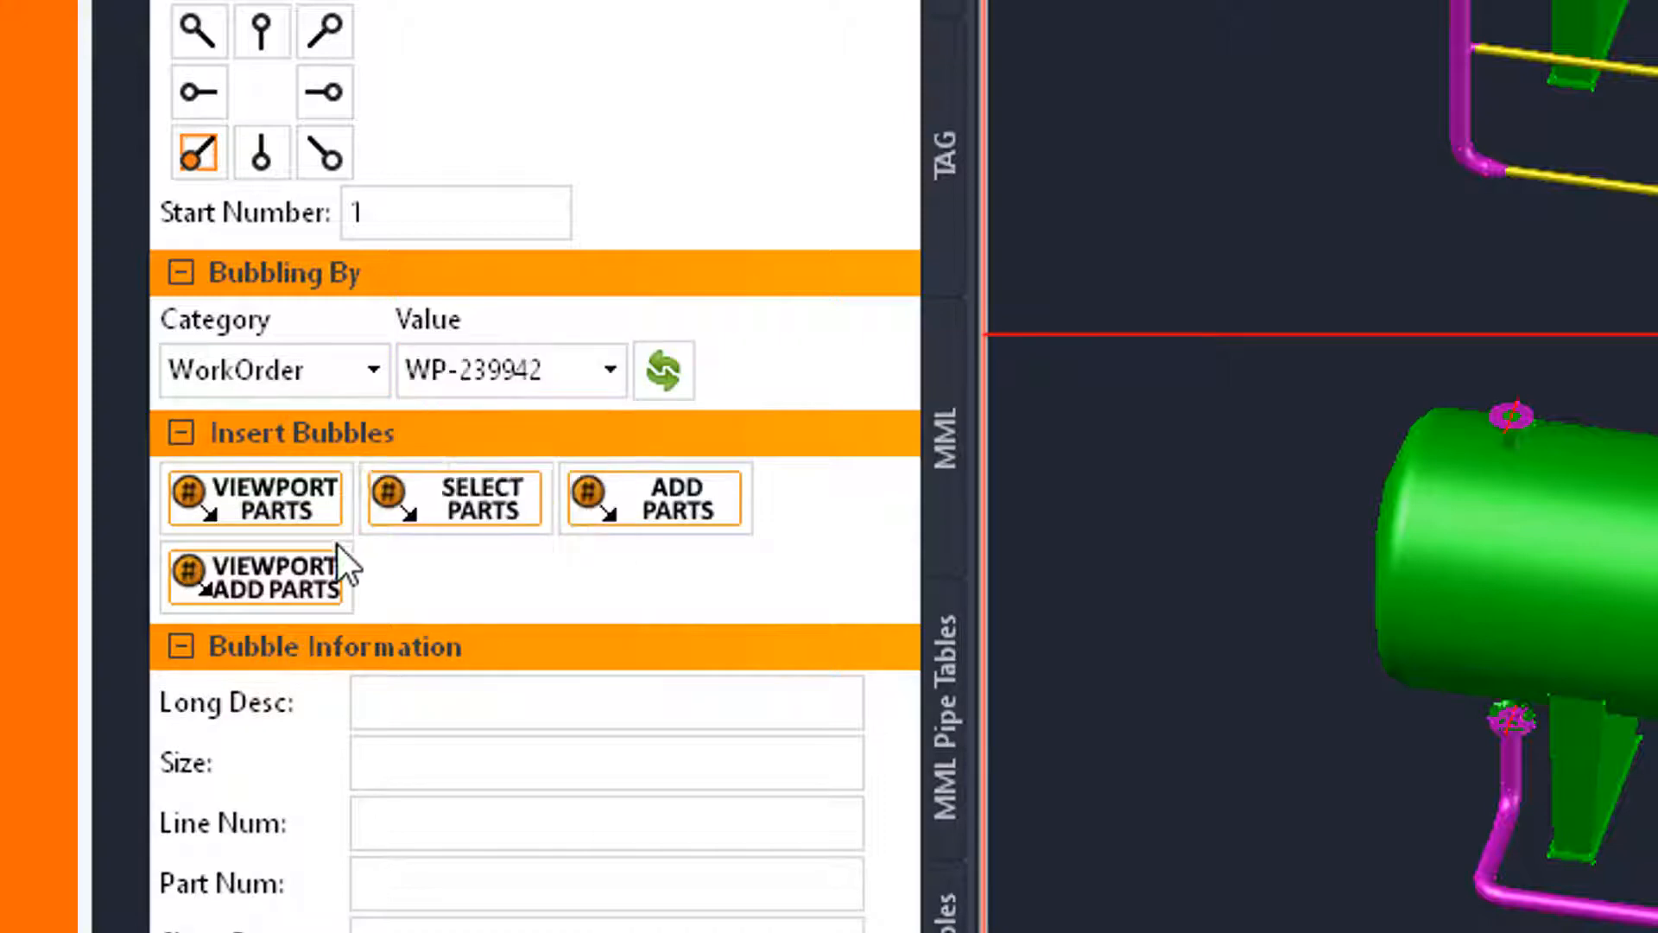
Bubble the filtered work order's parts in the lower viewport and place its BOM table beside that viewport, against the sheet's right border.
click(259, 498)
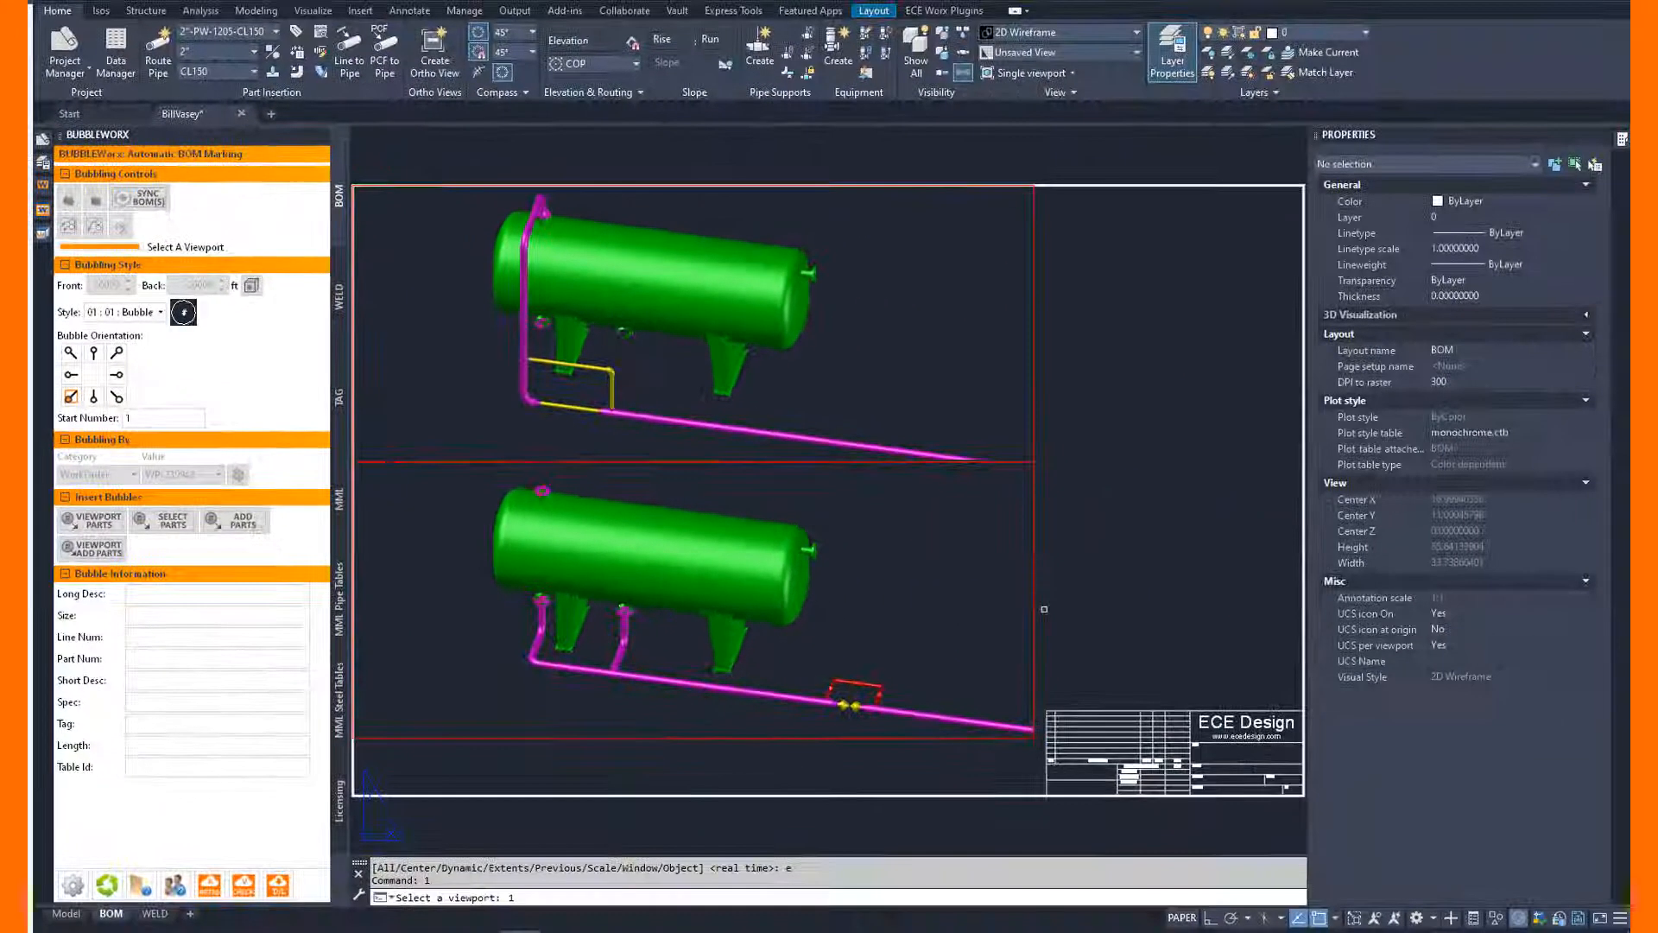
click(1035, 607)
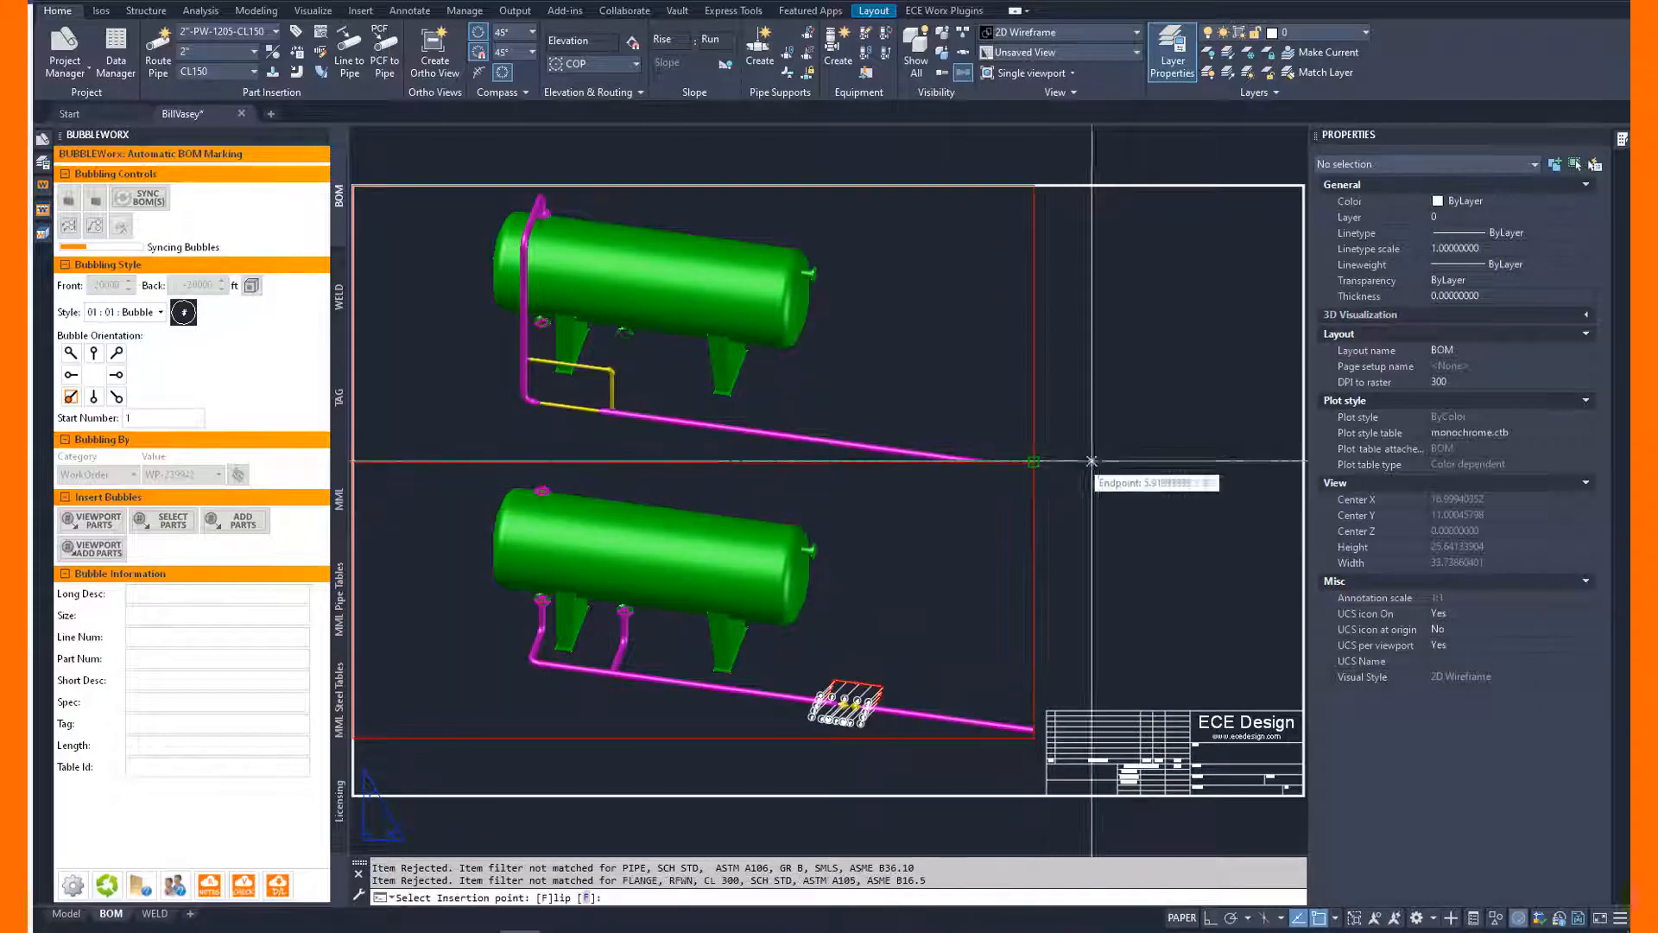
text(ne)
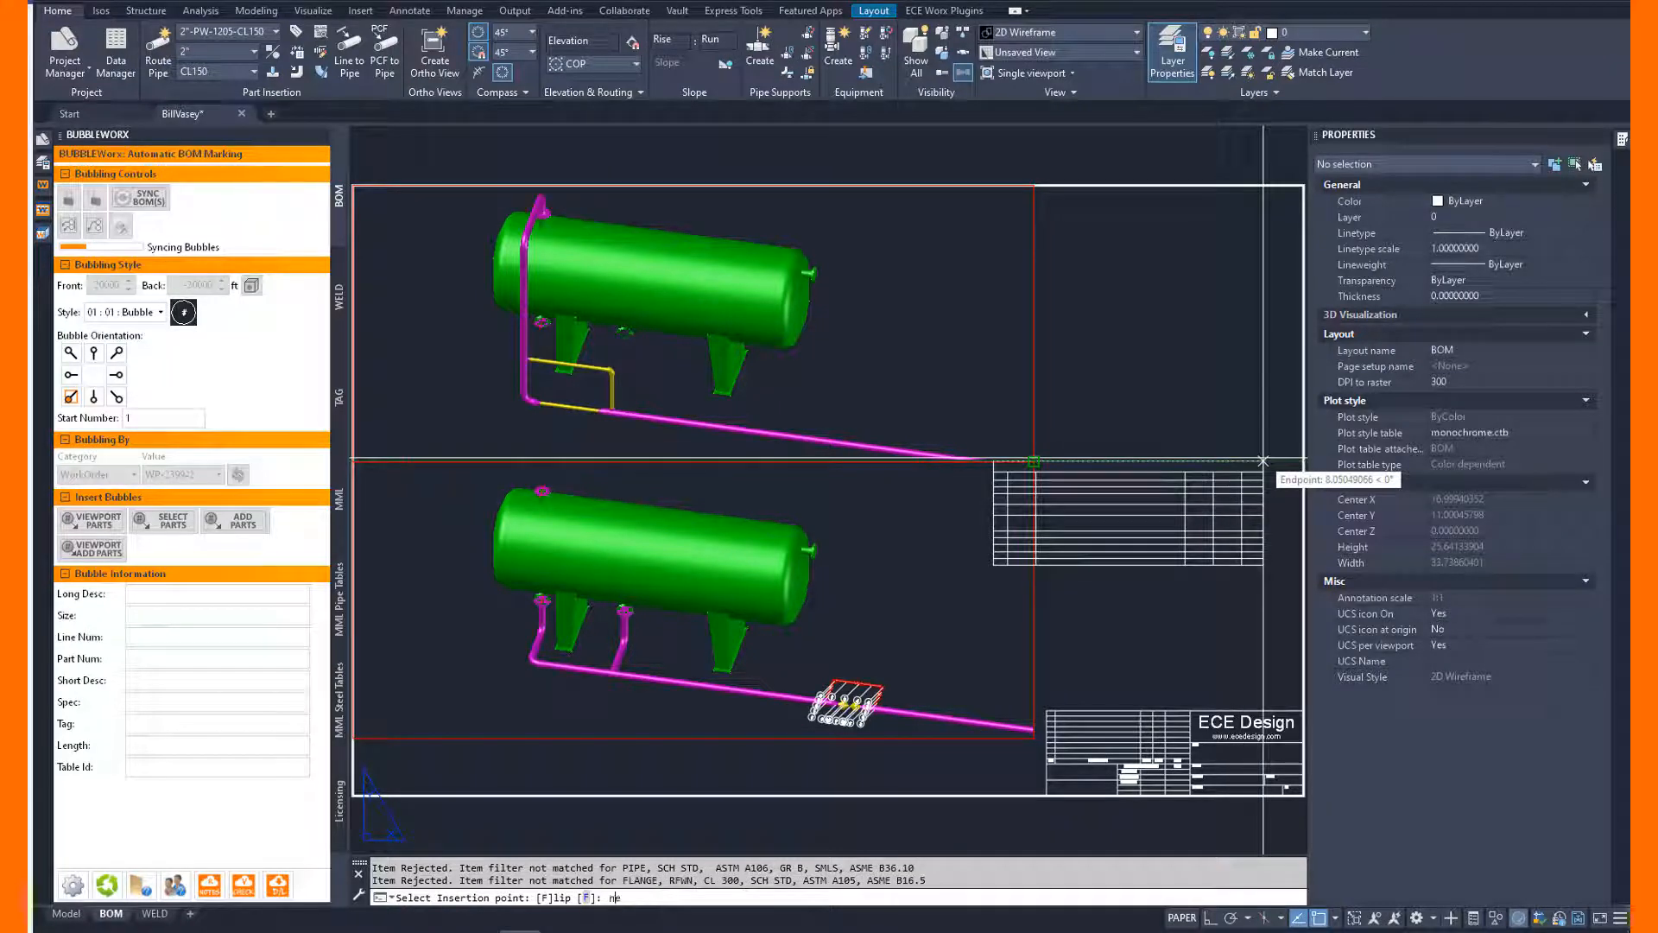
text(ar)
key(space)
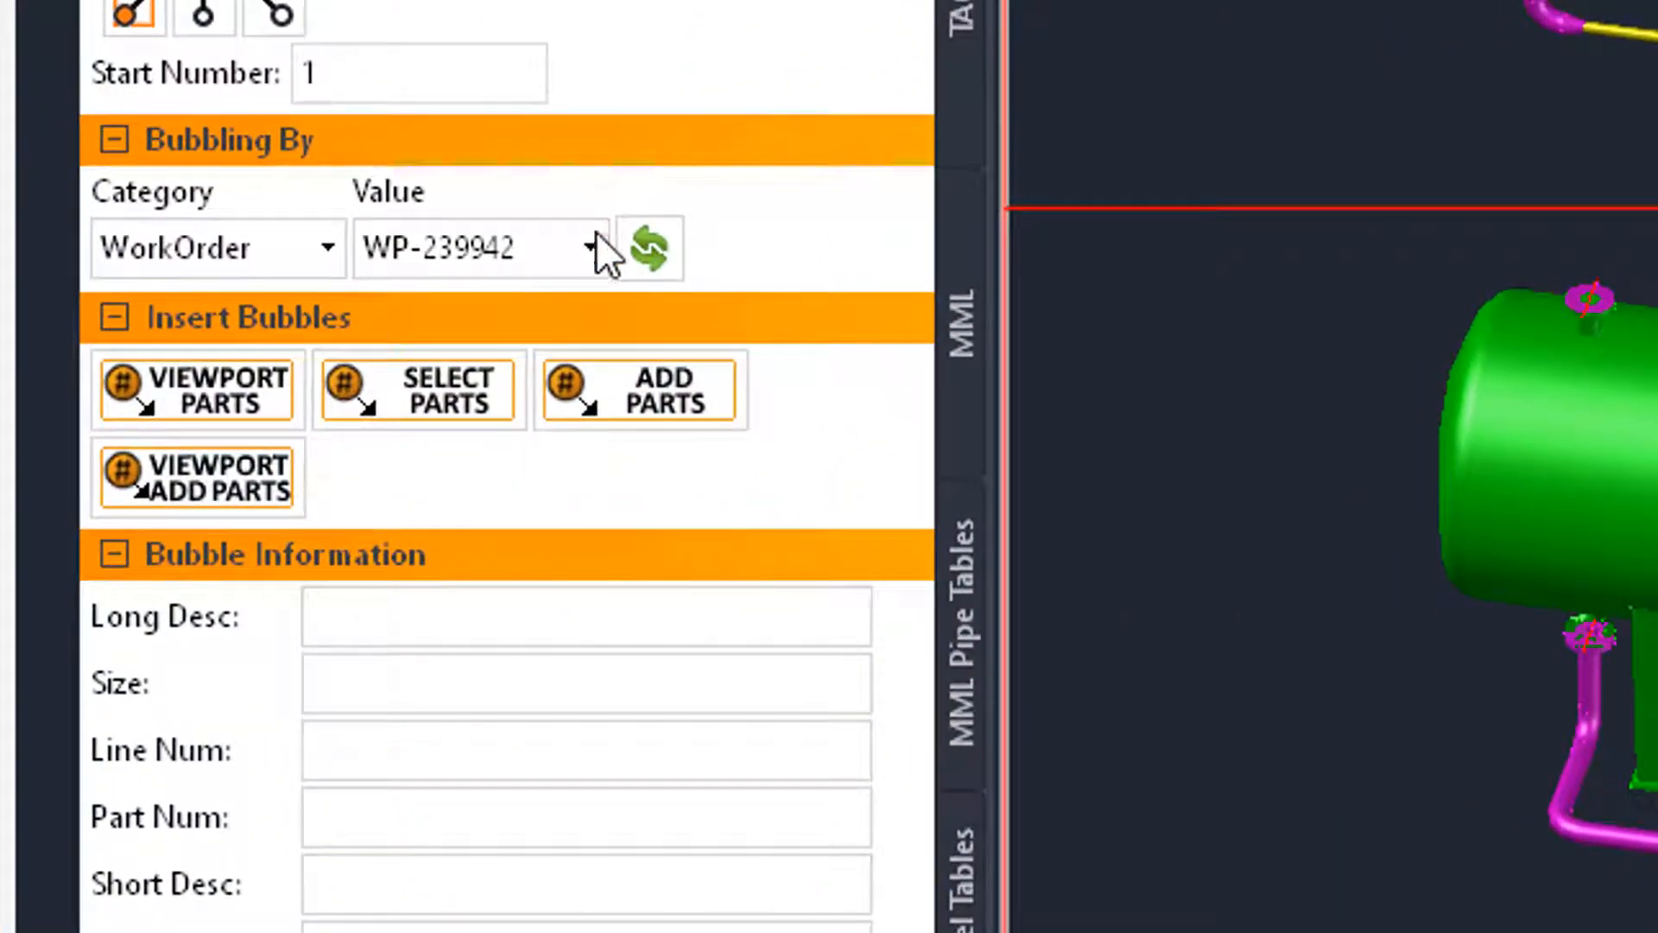
Bubble work order WP-995863's parts in the upper viewport and place its BOM table at the sheet border's upper-right corner.
click(602, 252)
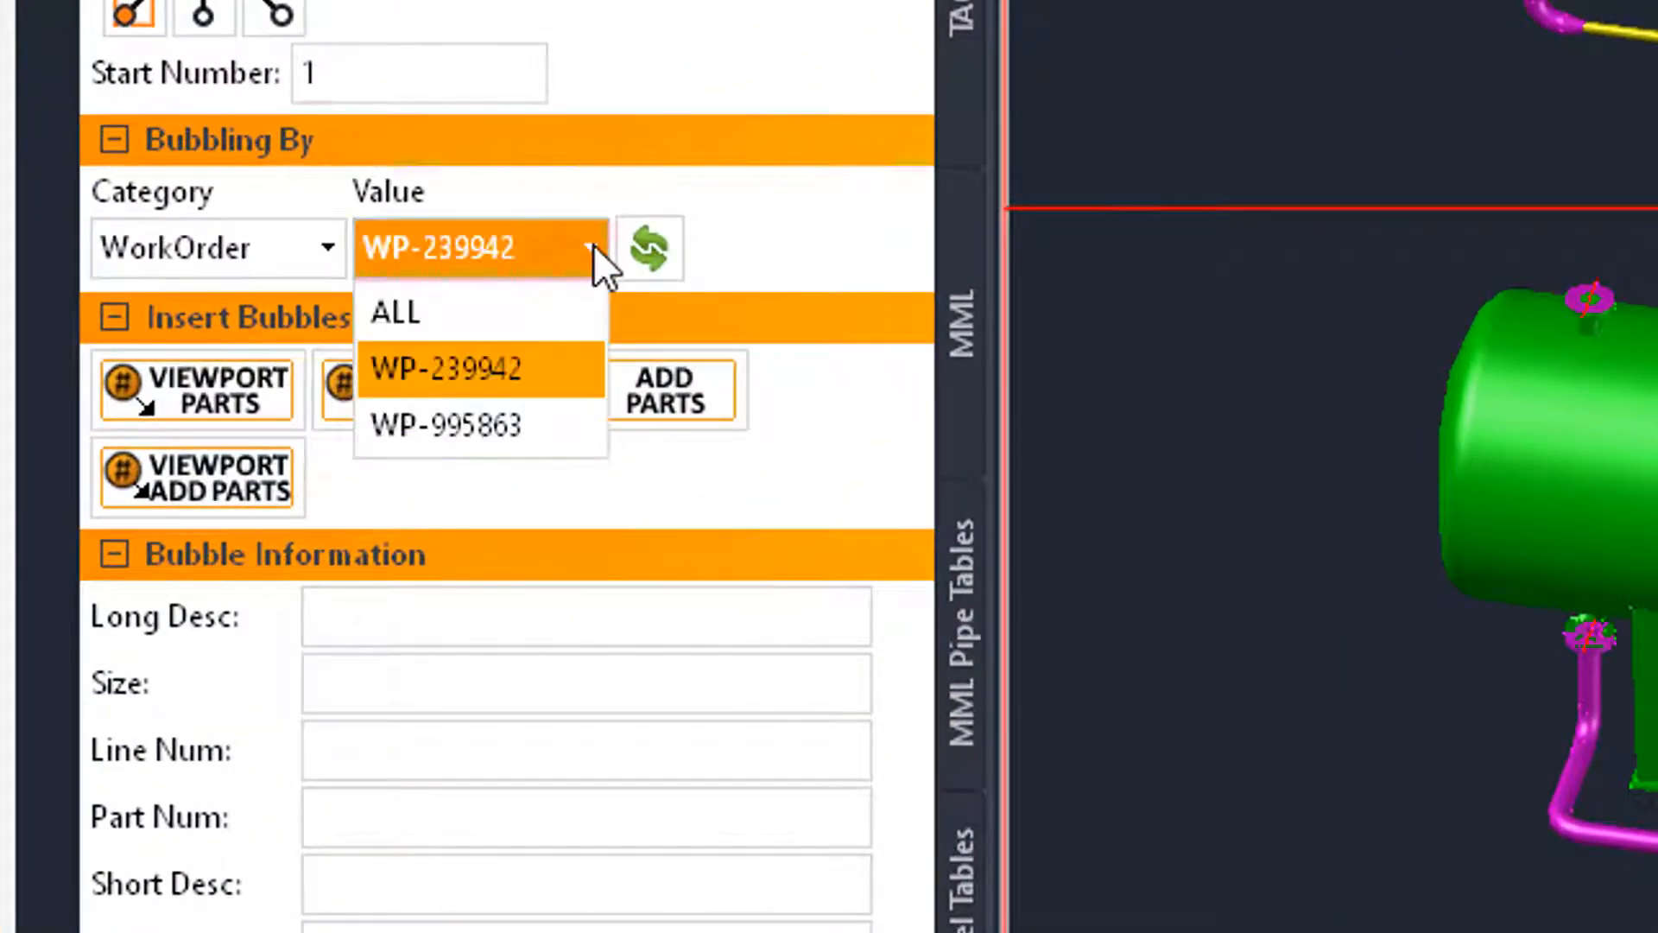
click(510, 423)
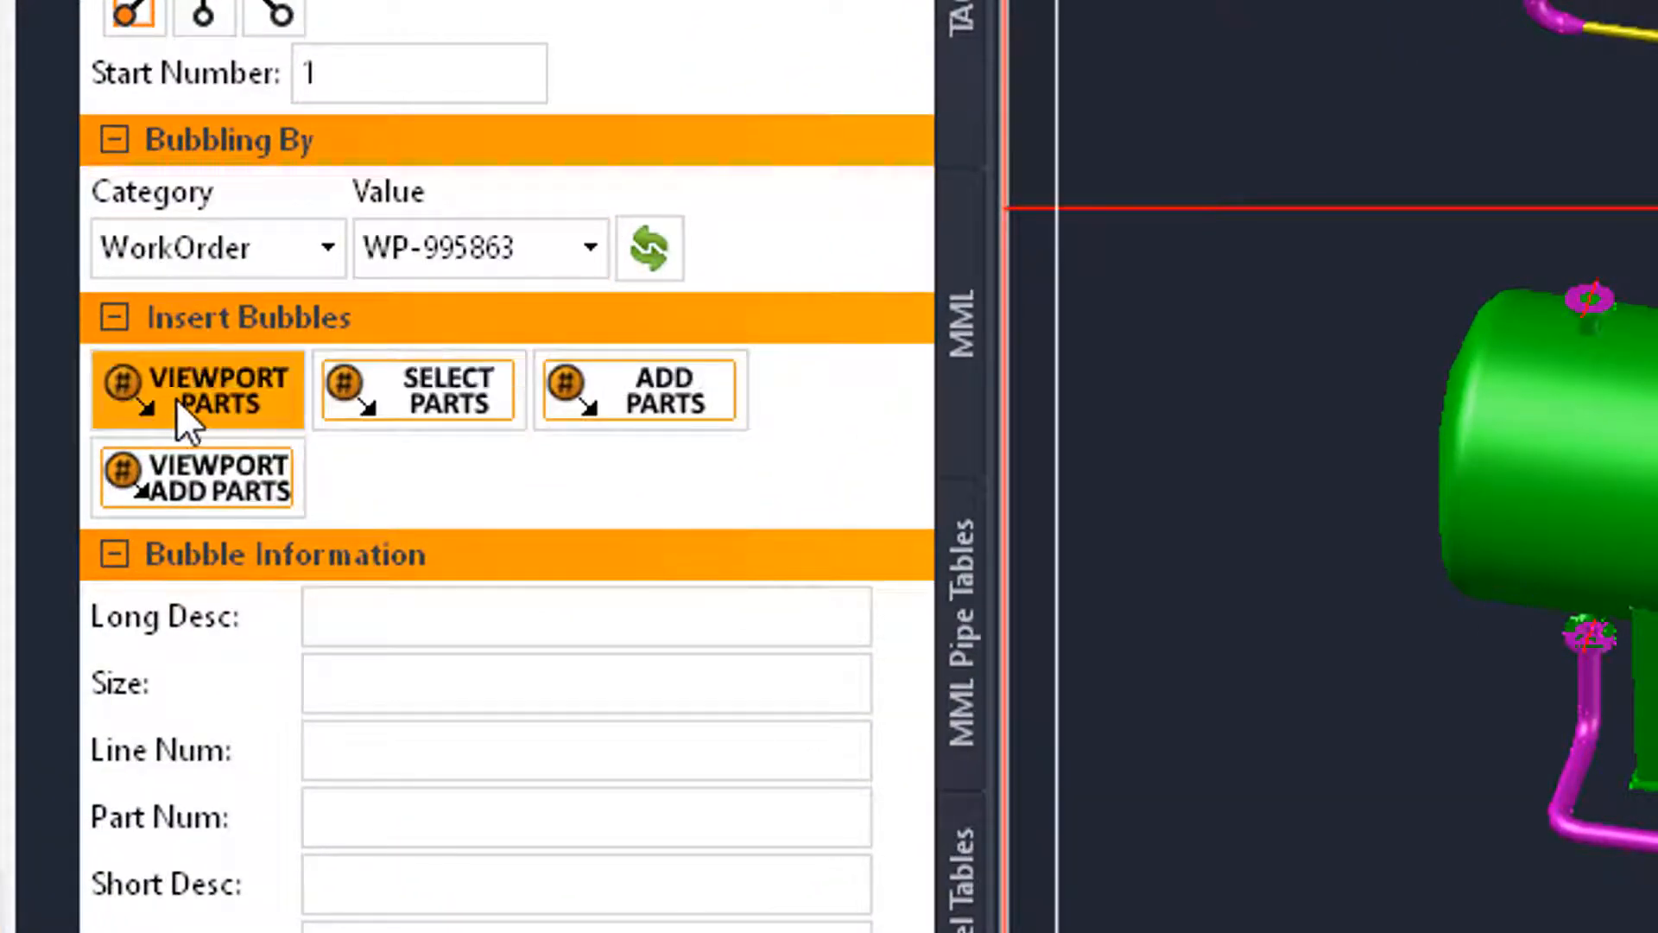
click(199, 390)
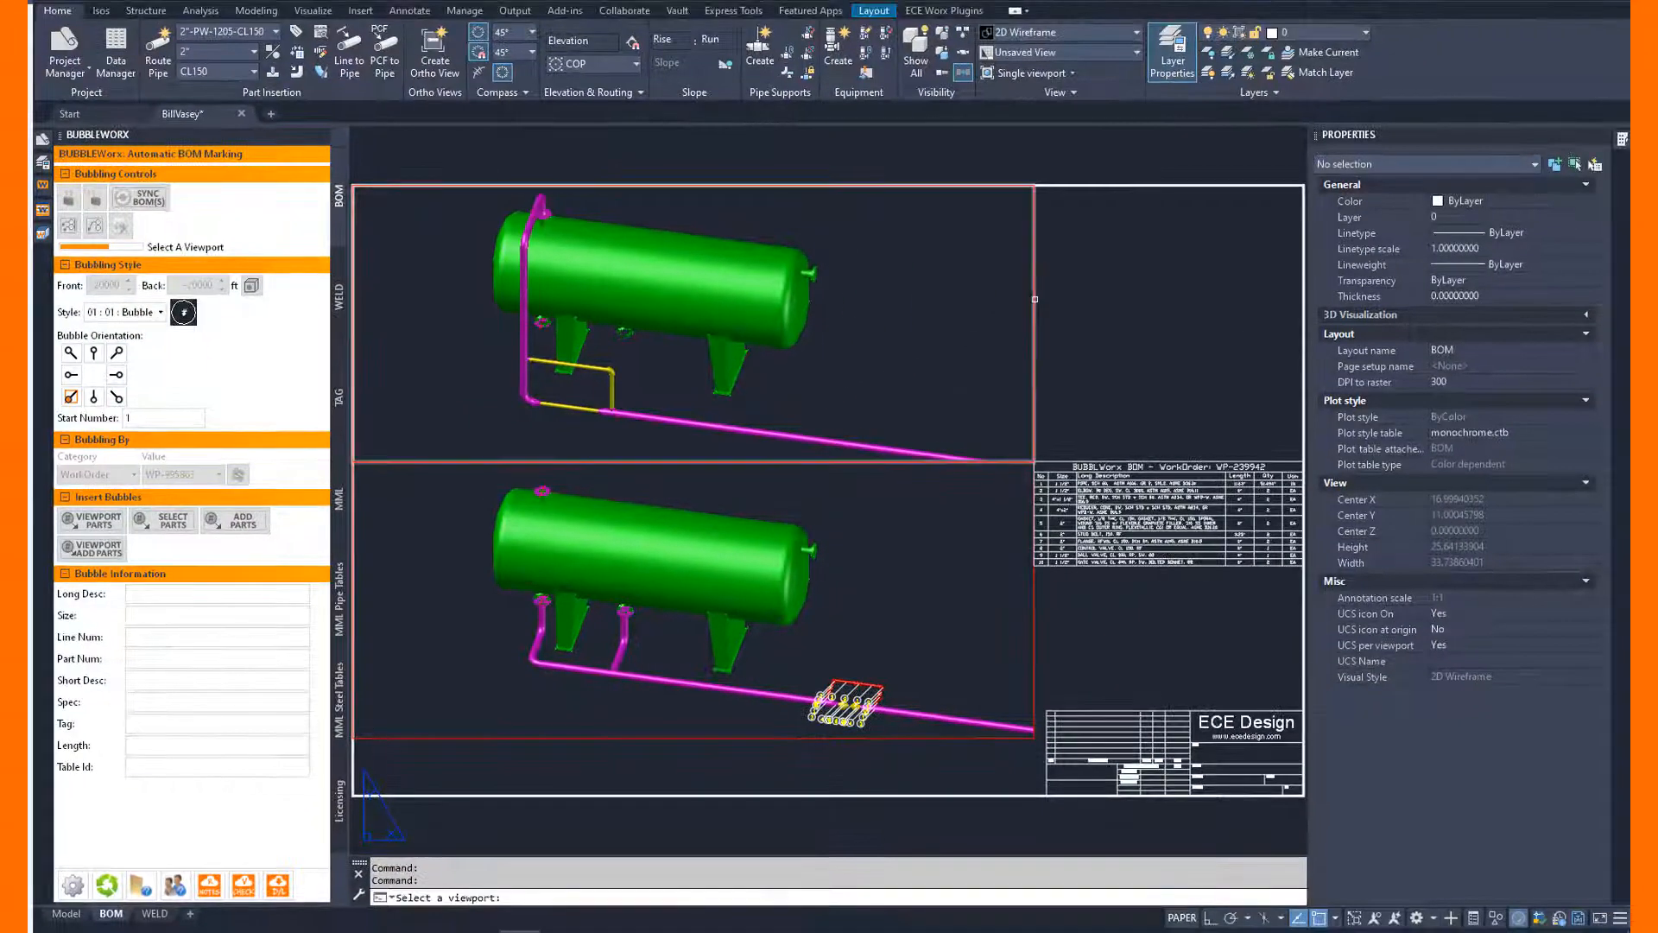
click(1034, 299)
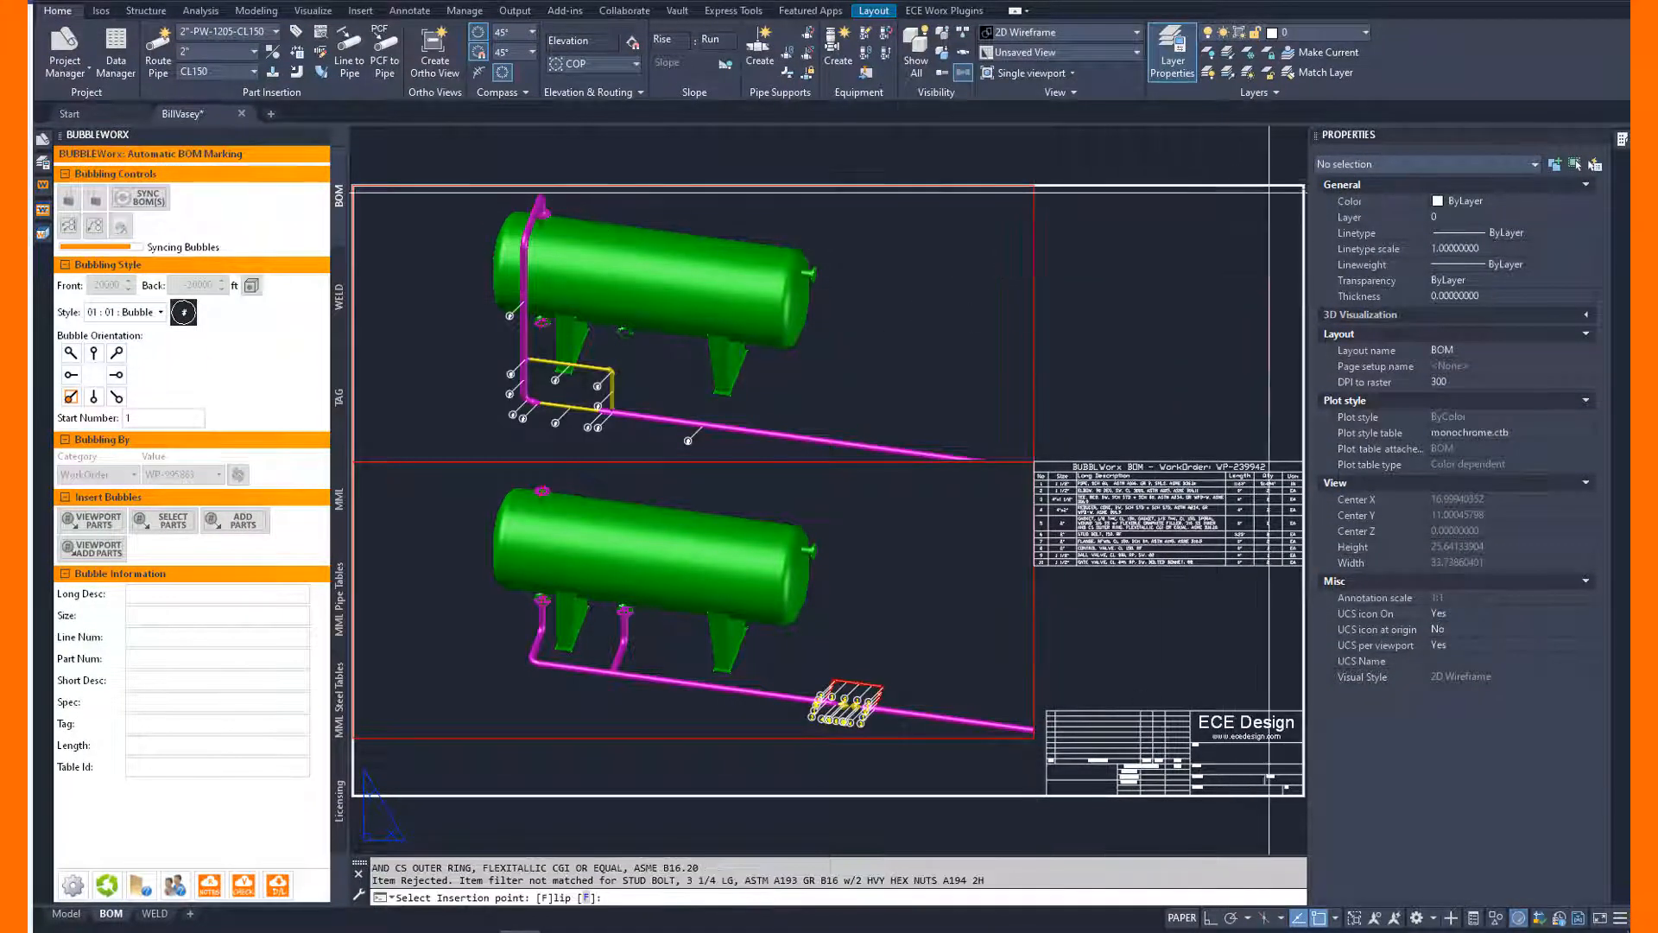
click(1284, 187)
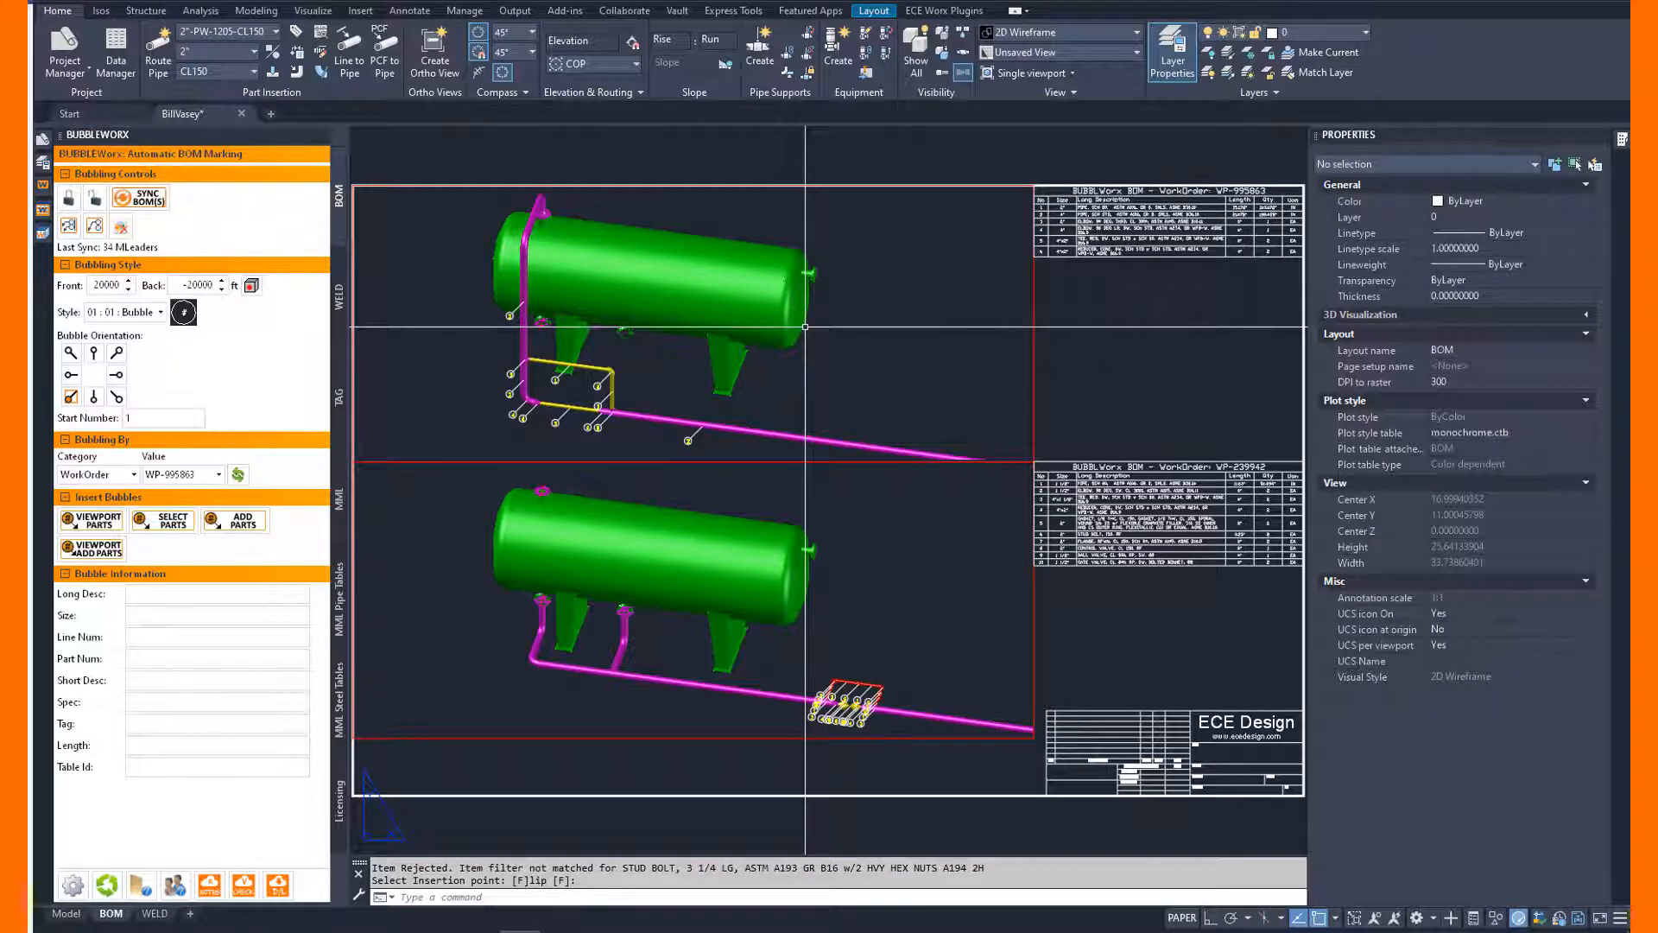
Align the four bubbles of the red bypass's right leg in an evenly distributed slanted row to its right.
text(z)
key(Return)
text(e)
key(Return)
scroll(945, 844, up, 5)
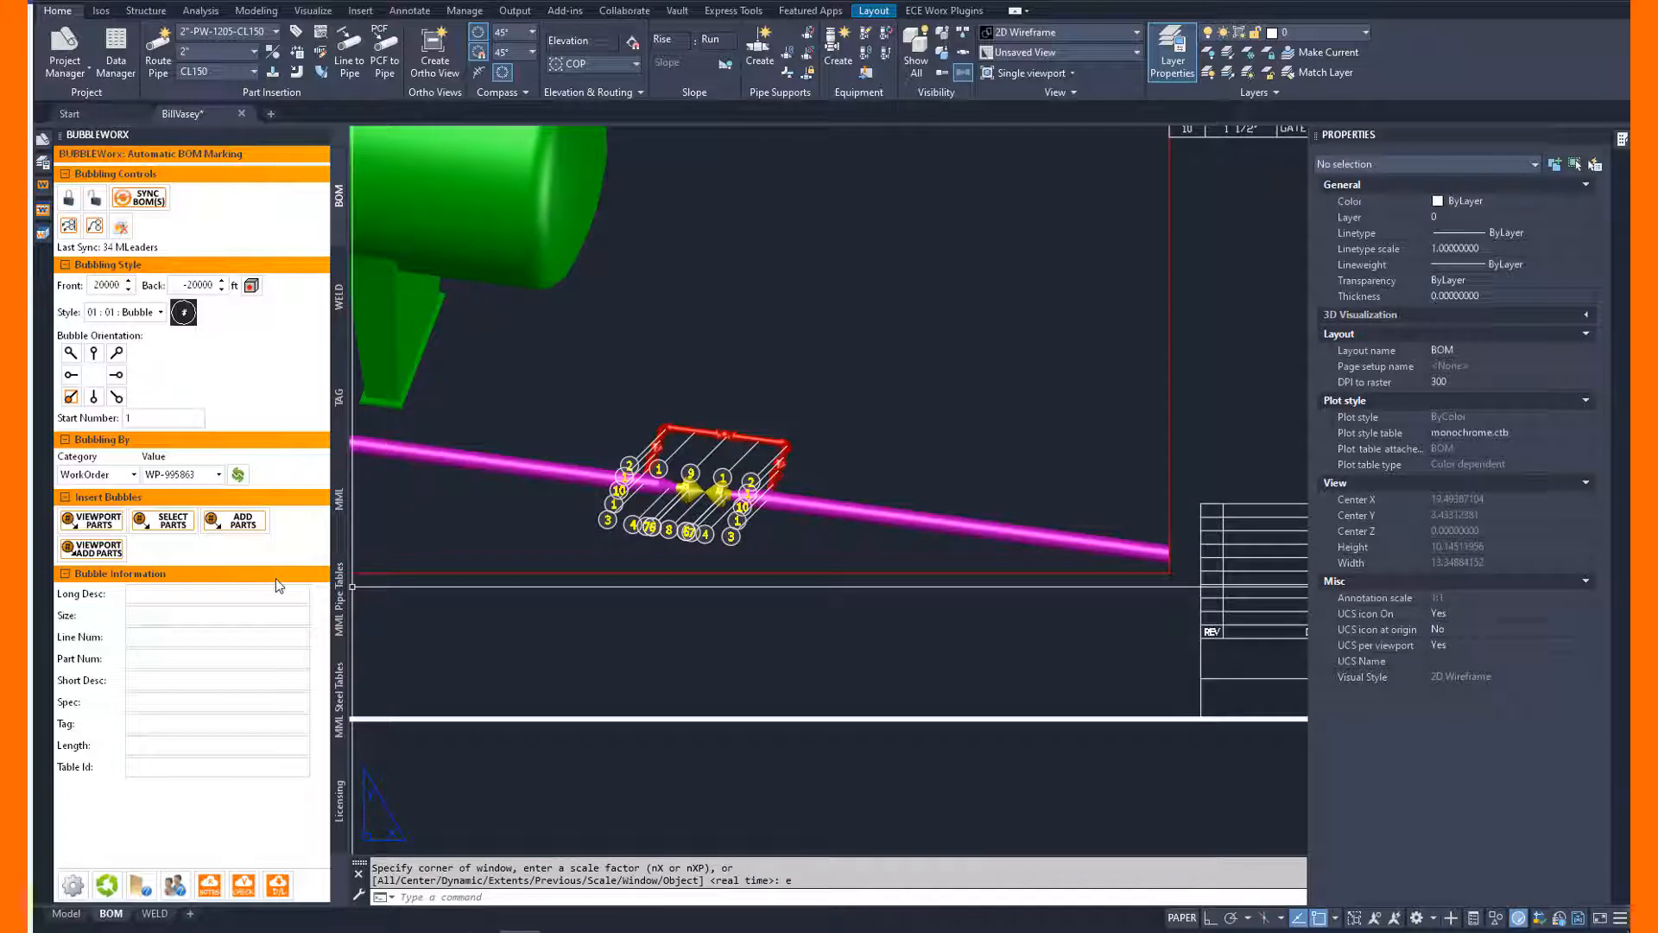
click(69, 228)
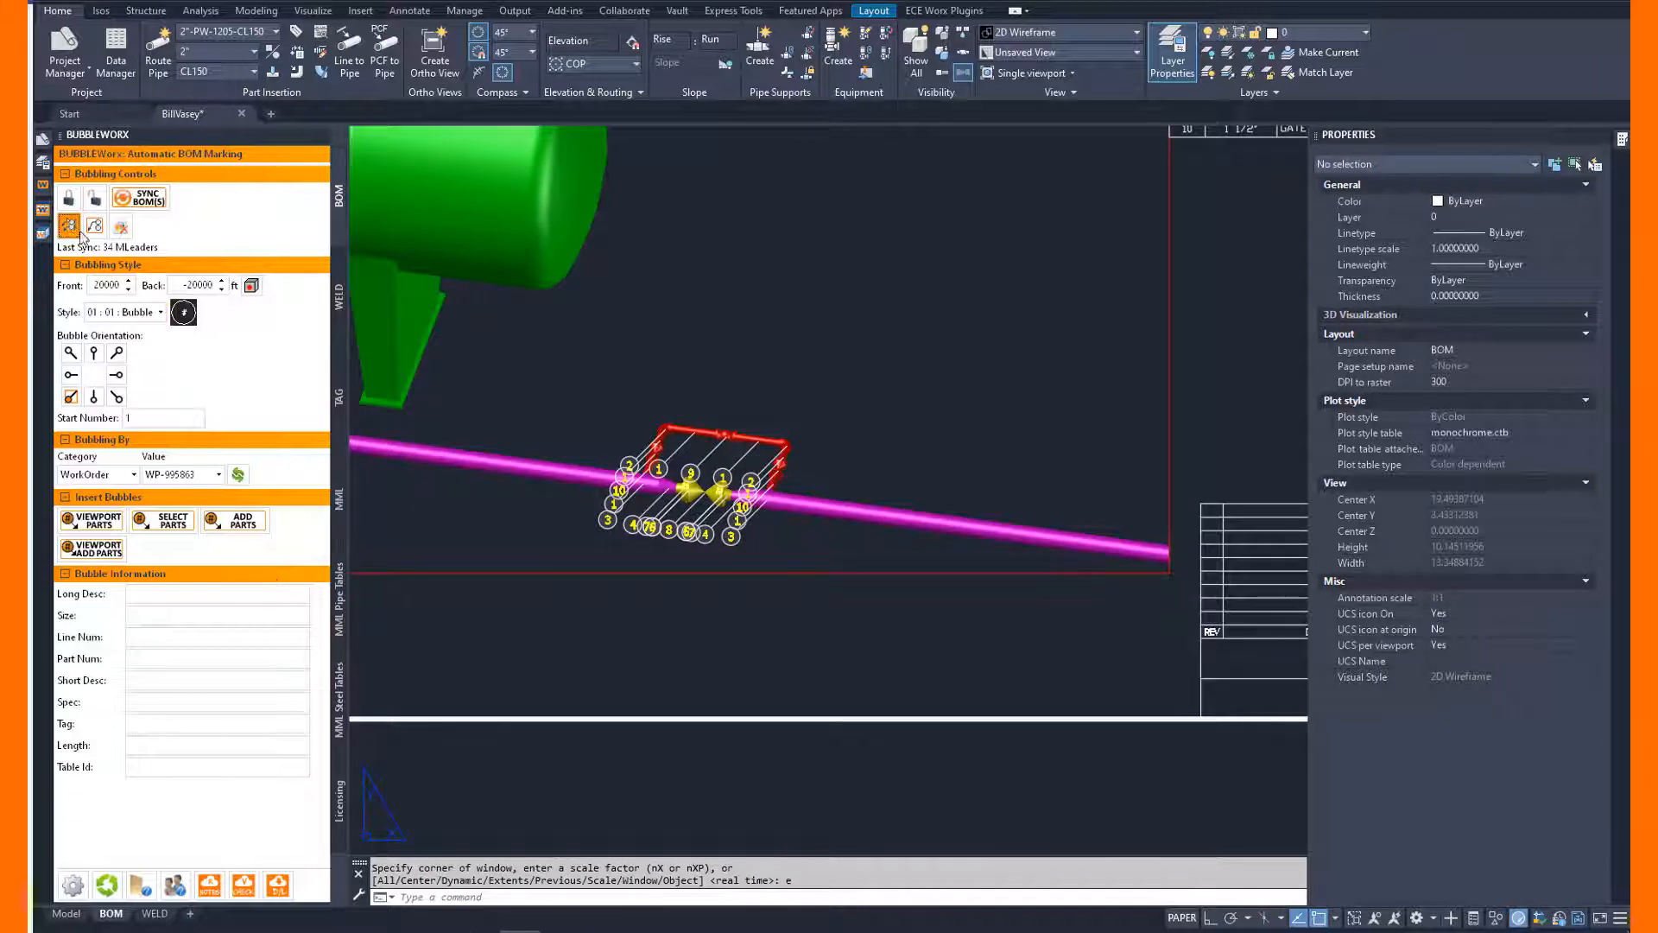
click(833, 391)
click(734, 509)
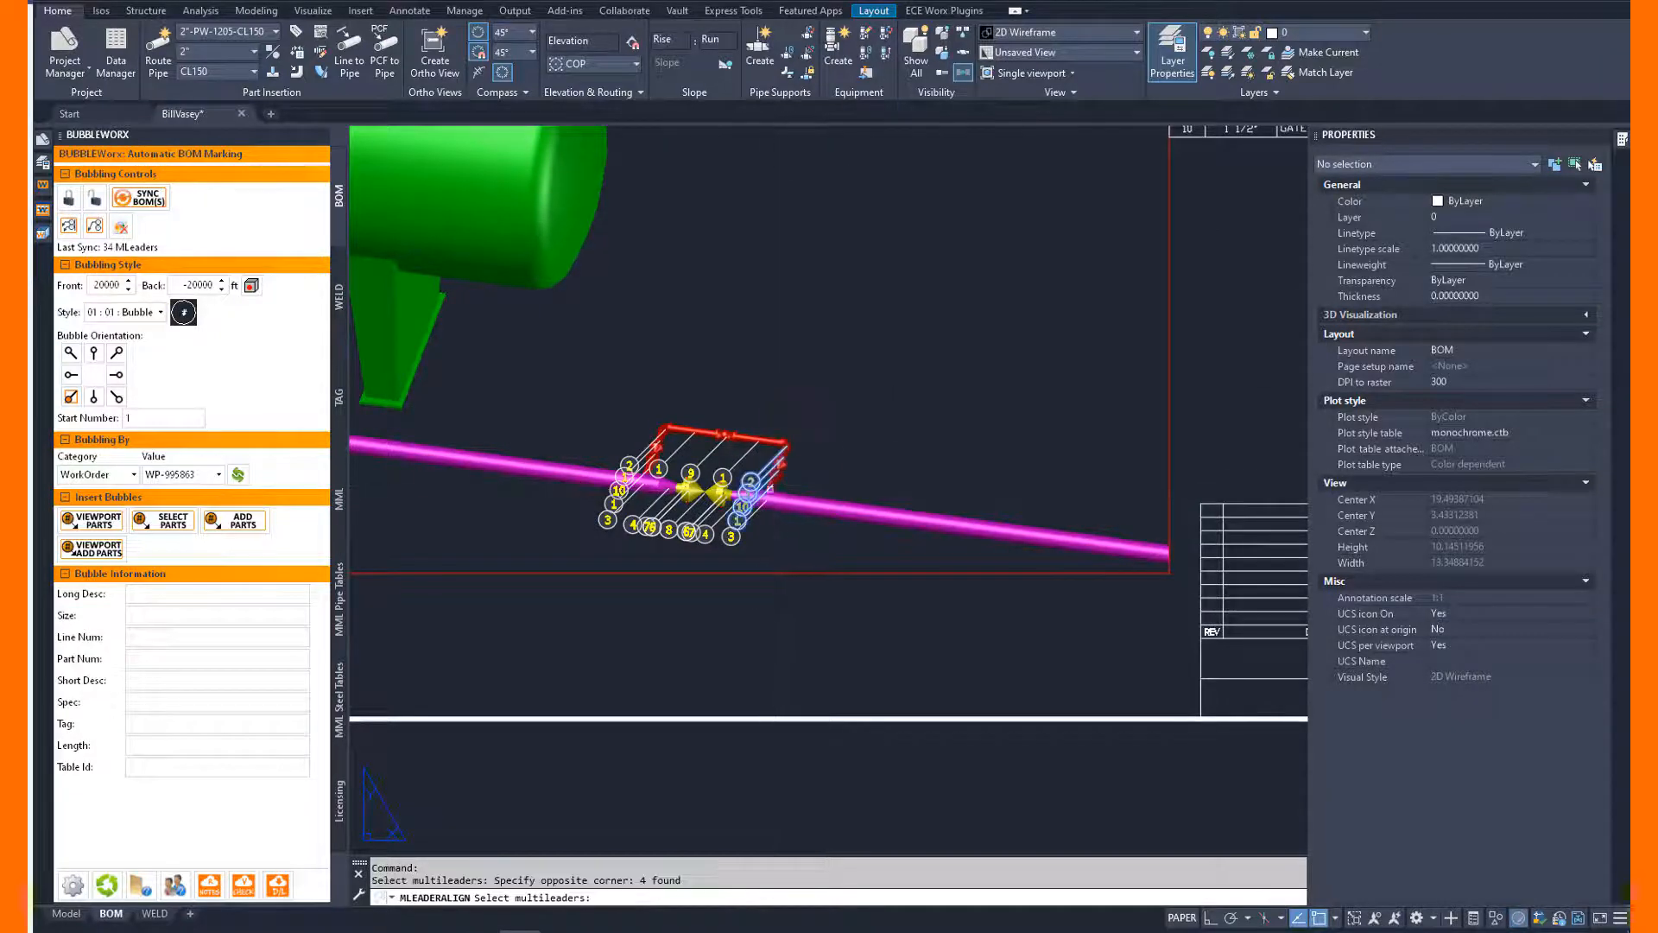
key(Return)
click(802, 485)
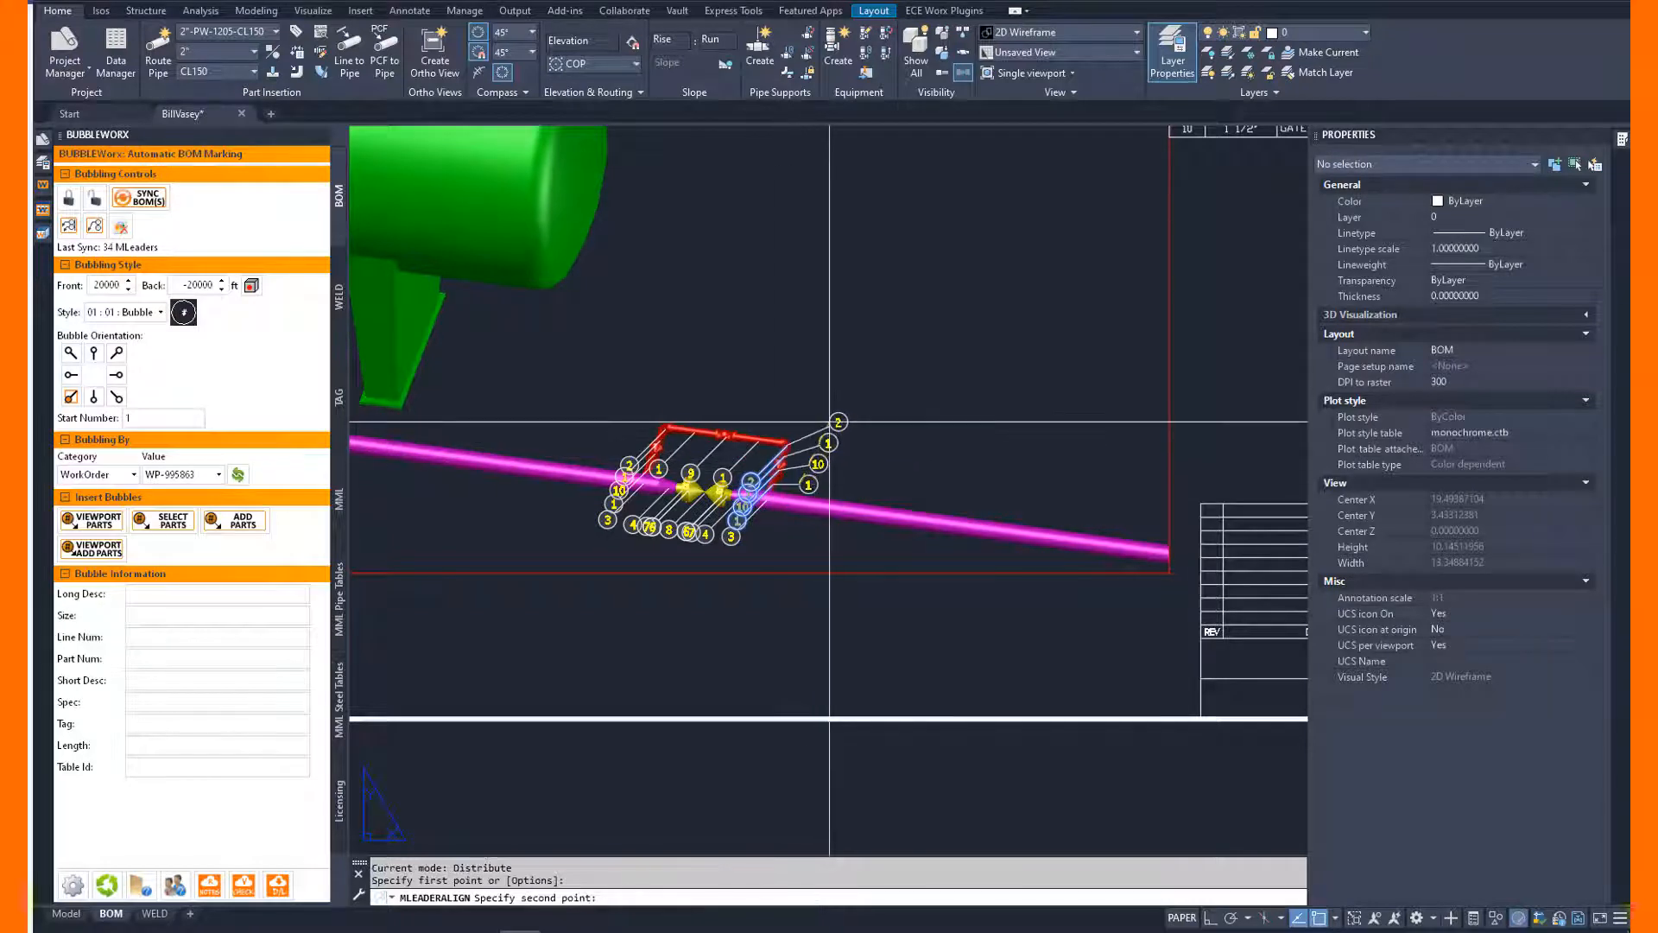
click(831, 421)
Align bubbles 2, 1, 9 and 1 of the red bypass's upper run in an evenly distributed row above it.
key(Return)
click(781, 396)
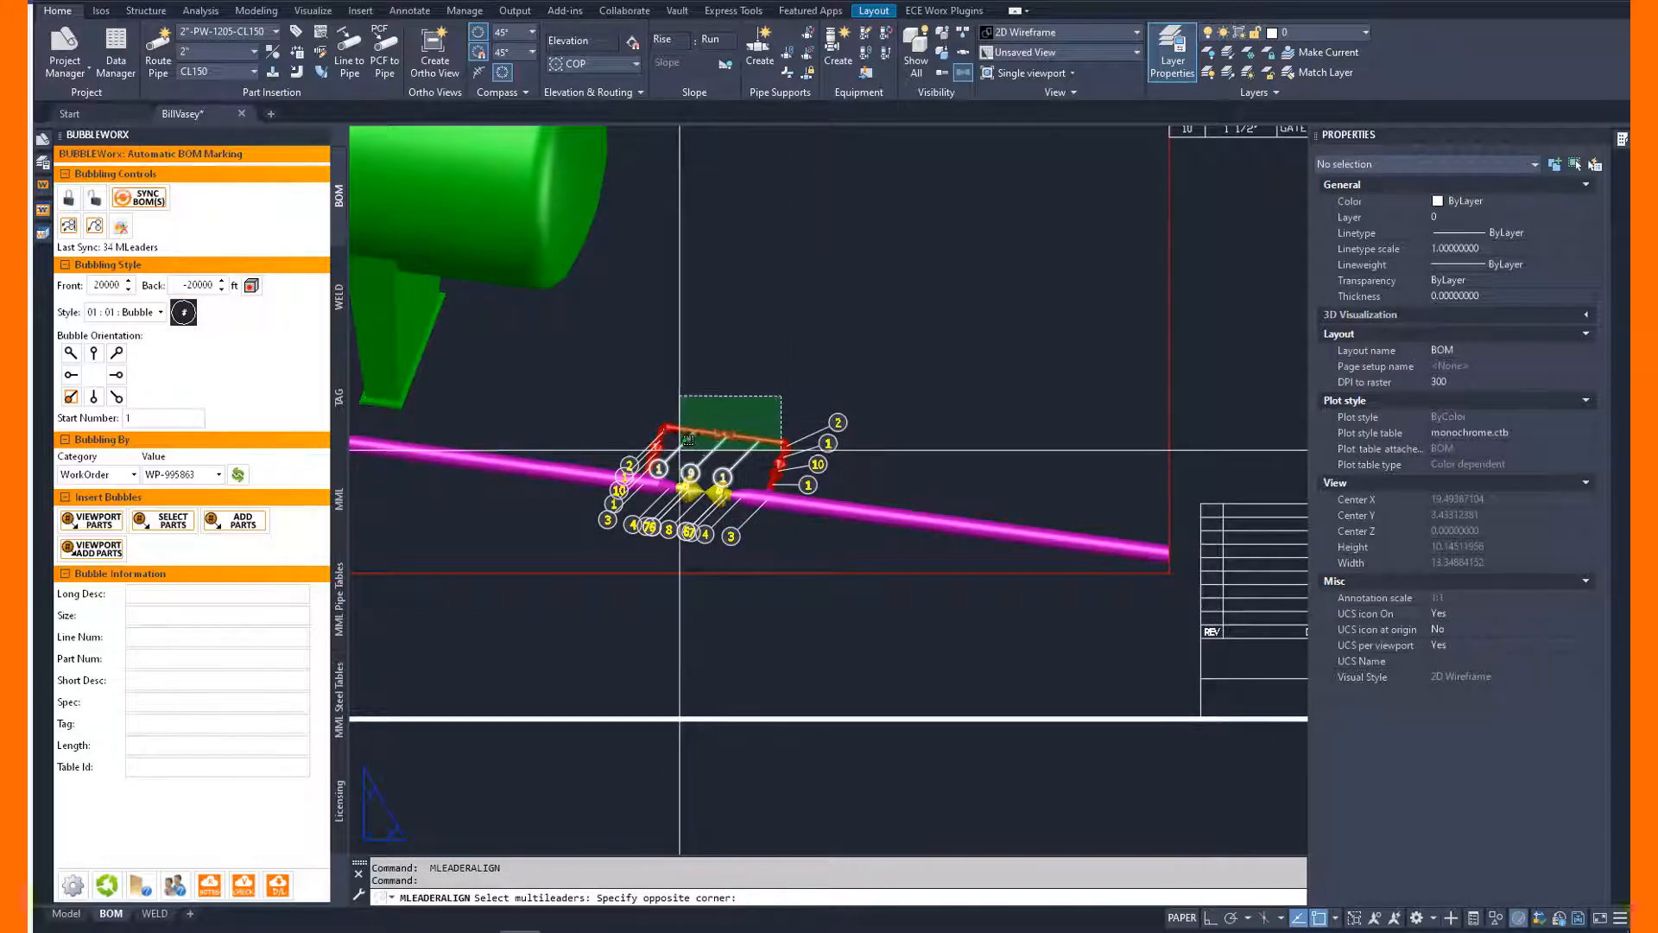
click(681, 444)
key(Return)
click(653, 374)
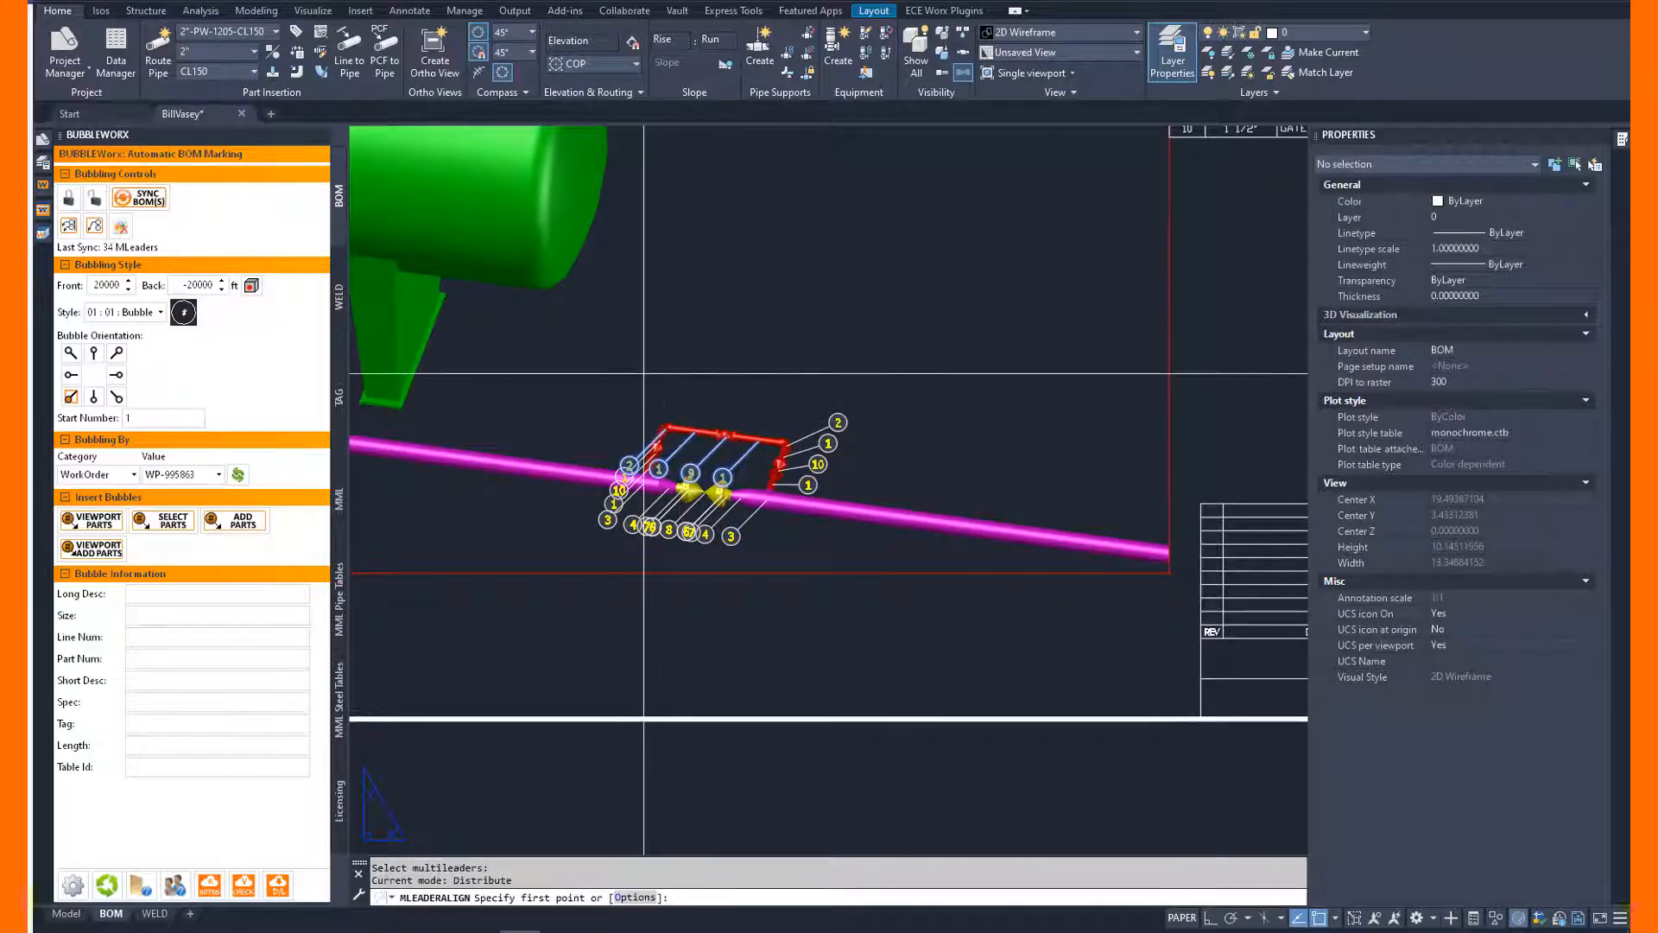
click(762, 395)
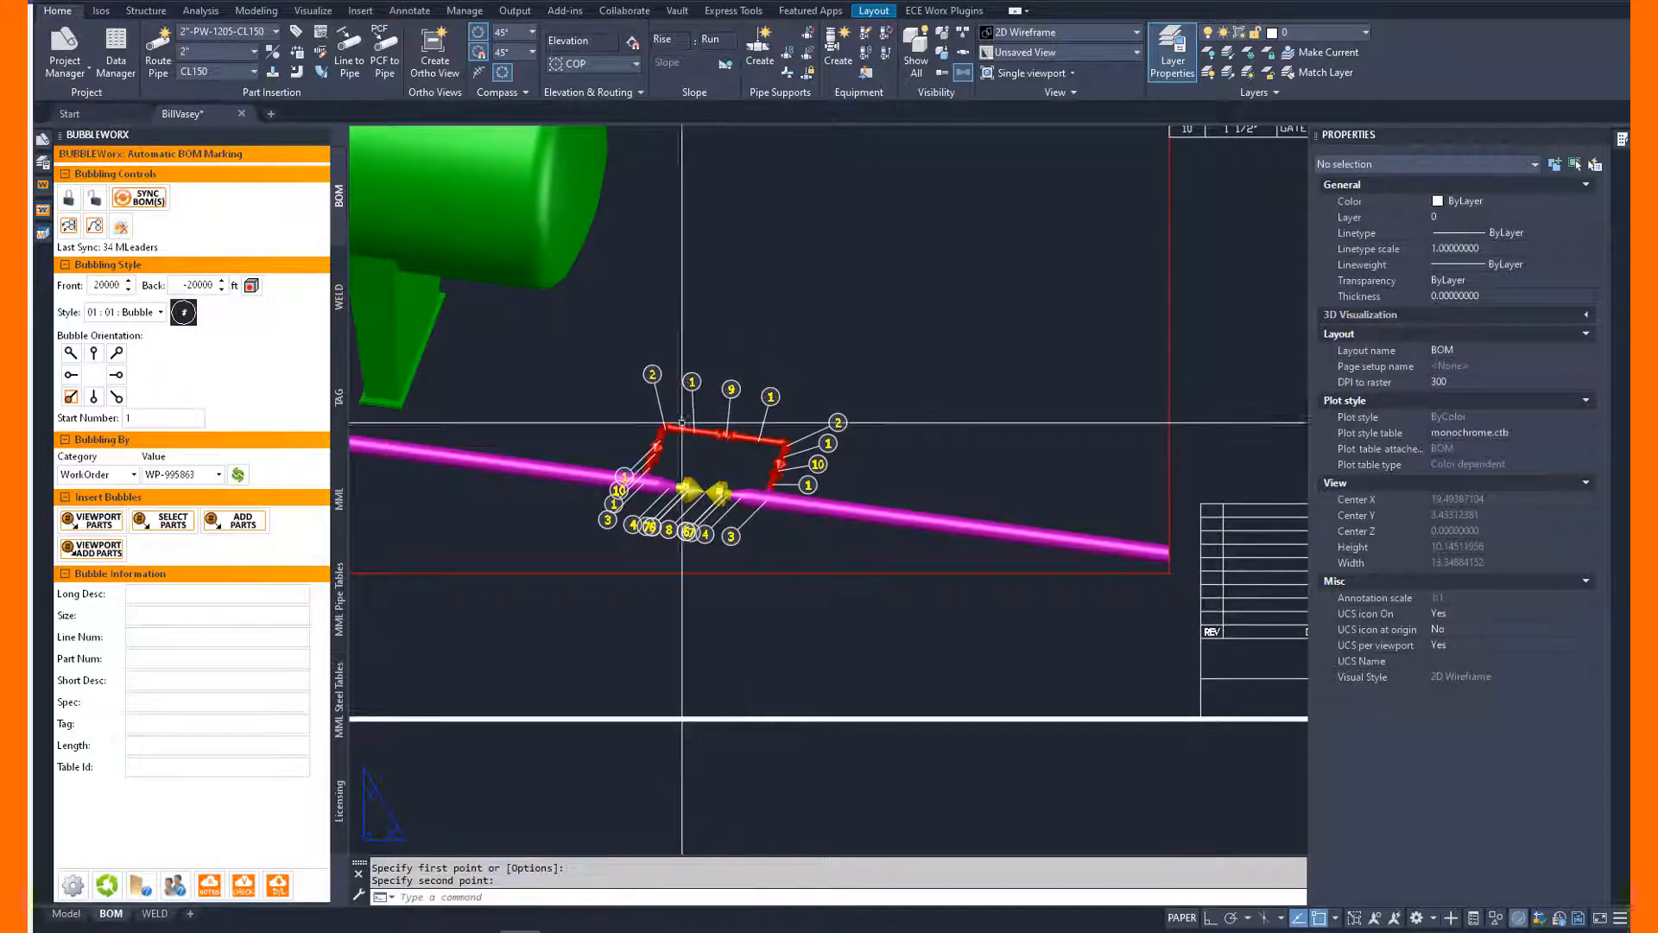
Align bubbles 1, 10 and 1 of the red bypass's left leg in a slanted row to its left.
key(Return)
click(654, 418)
click(629, 472)
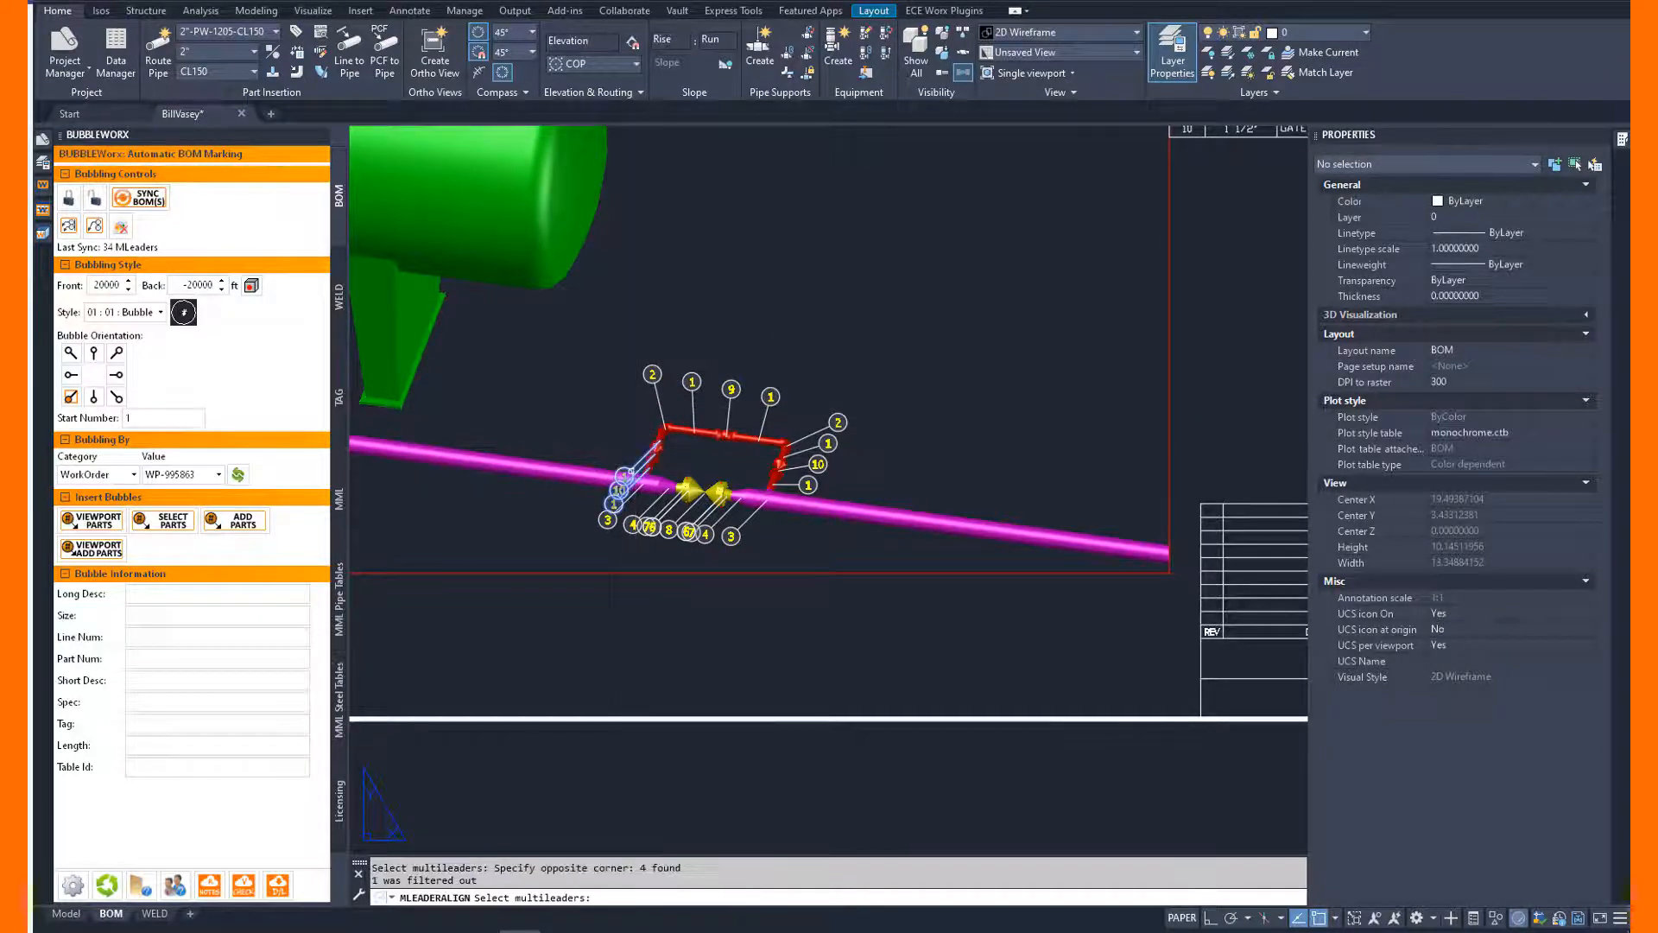
key(Return)
click(653, 371)
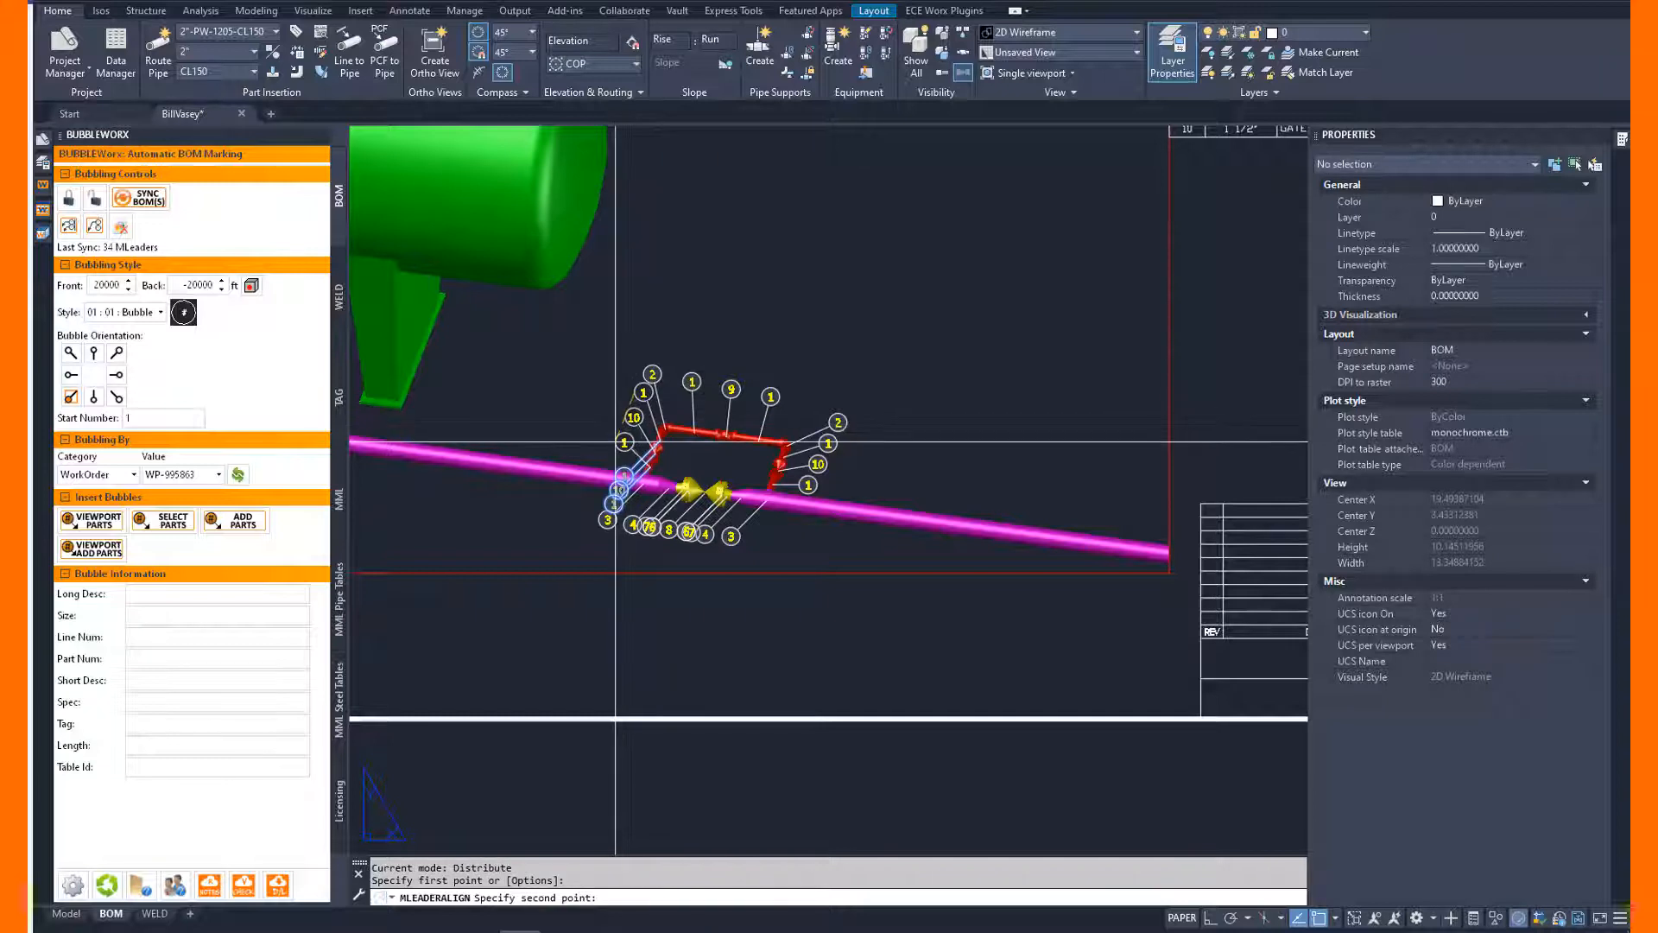
click(607, 451)
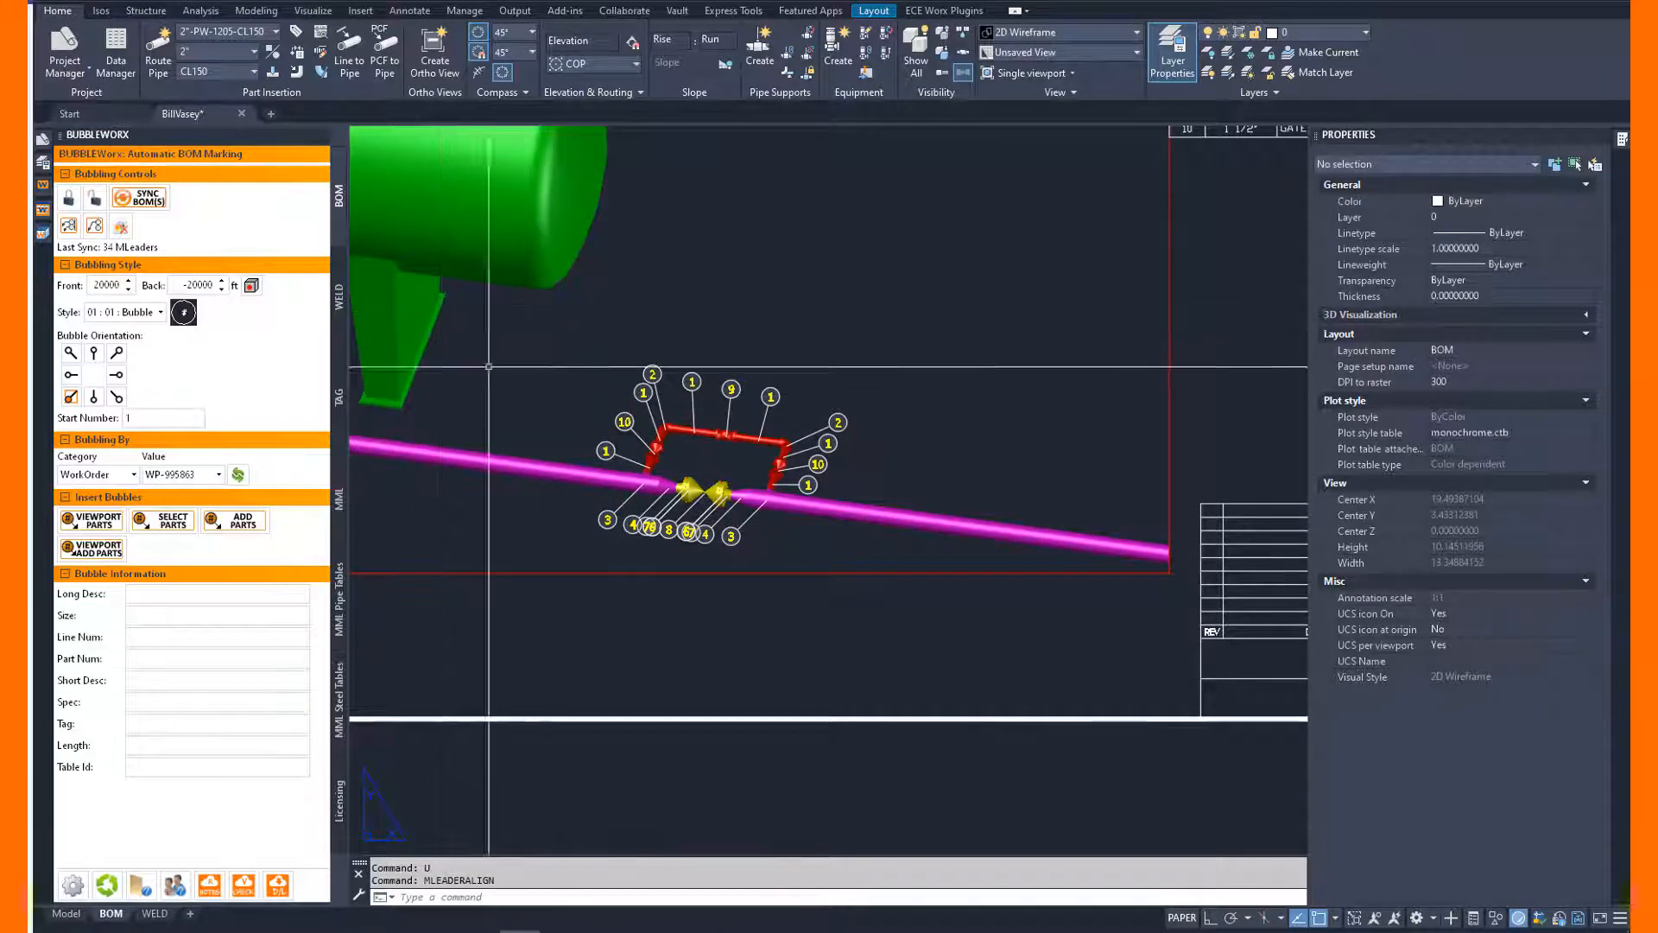
Align the remaining bubbles of the control valve run in one evenly distributed row below the magenta pipe.
key(Return)
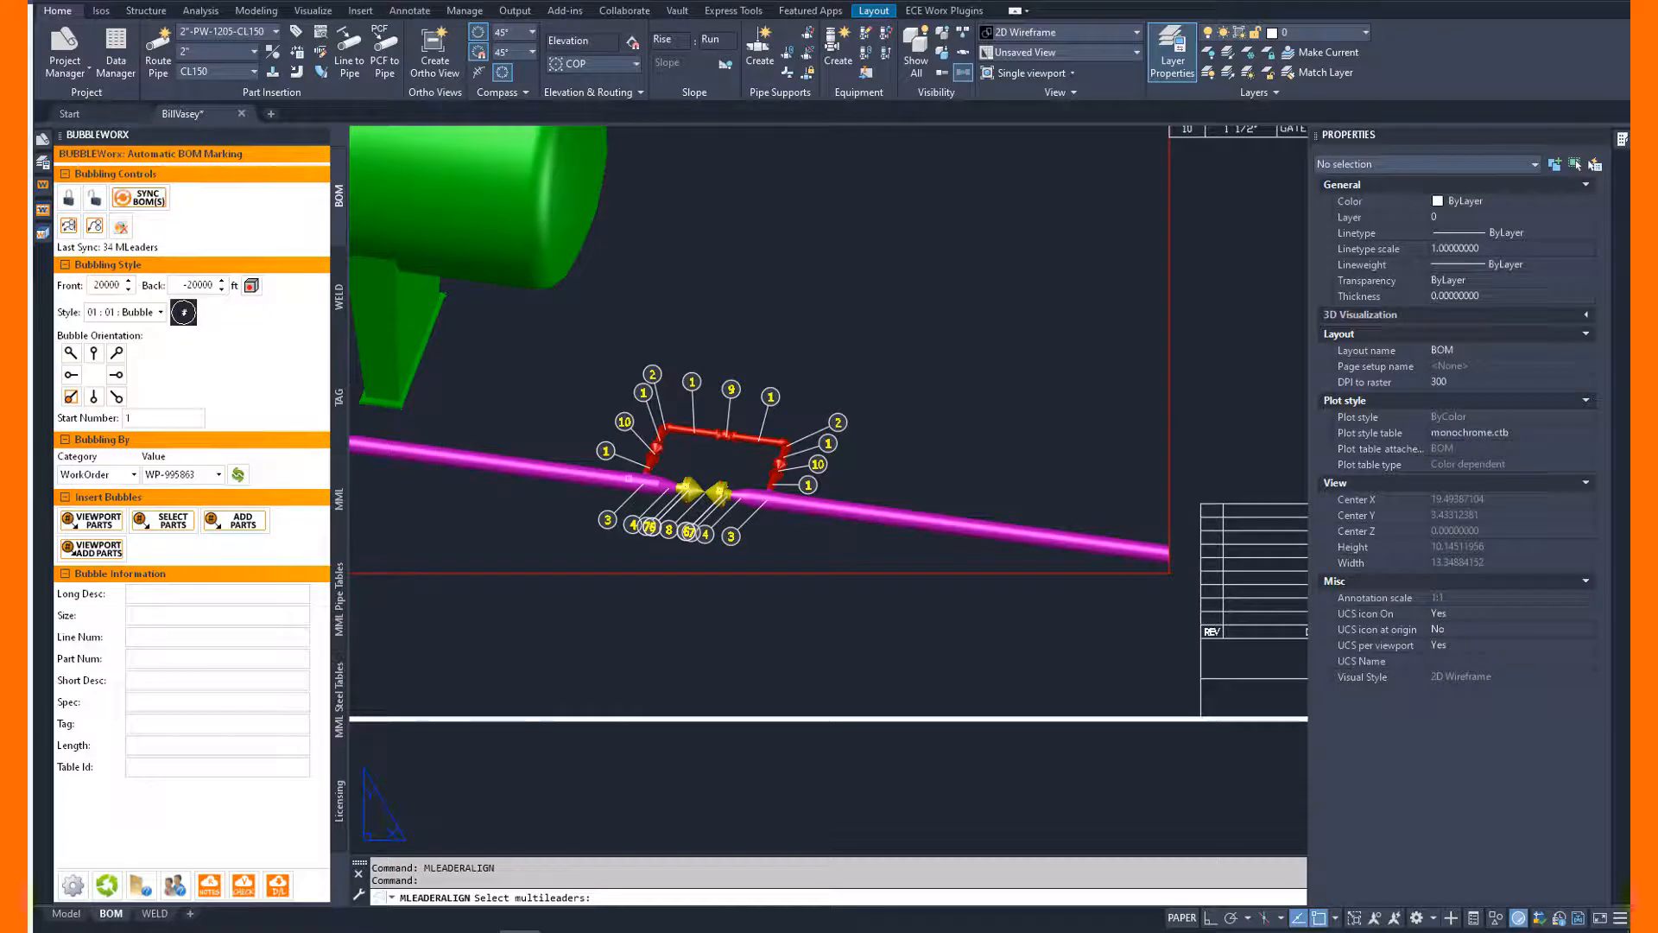
click(782, 521)
click(545, 527)
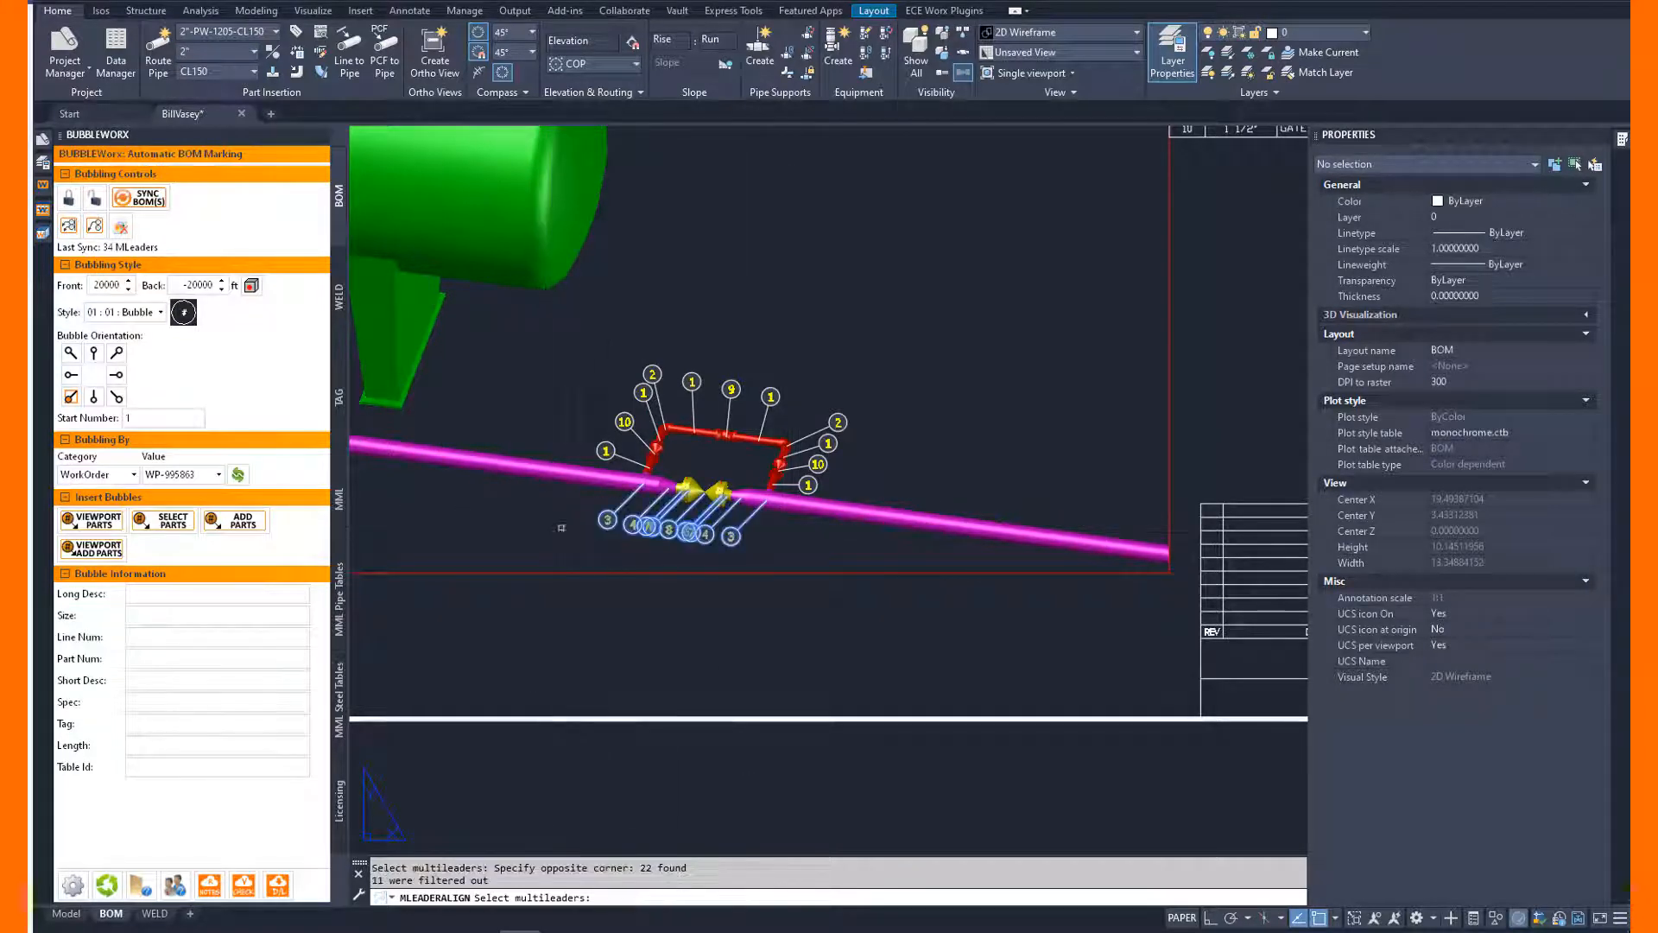
key(Return)
click(587, 519)
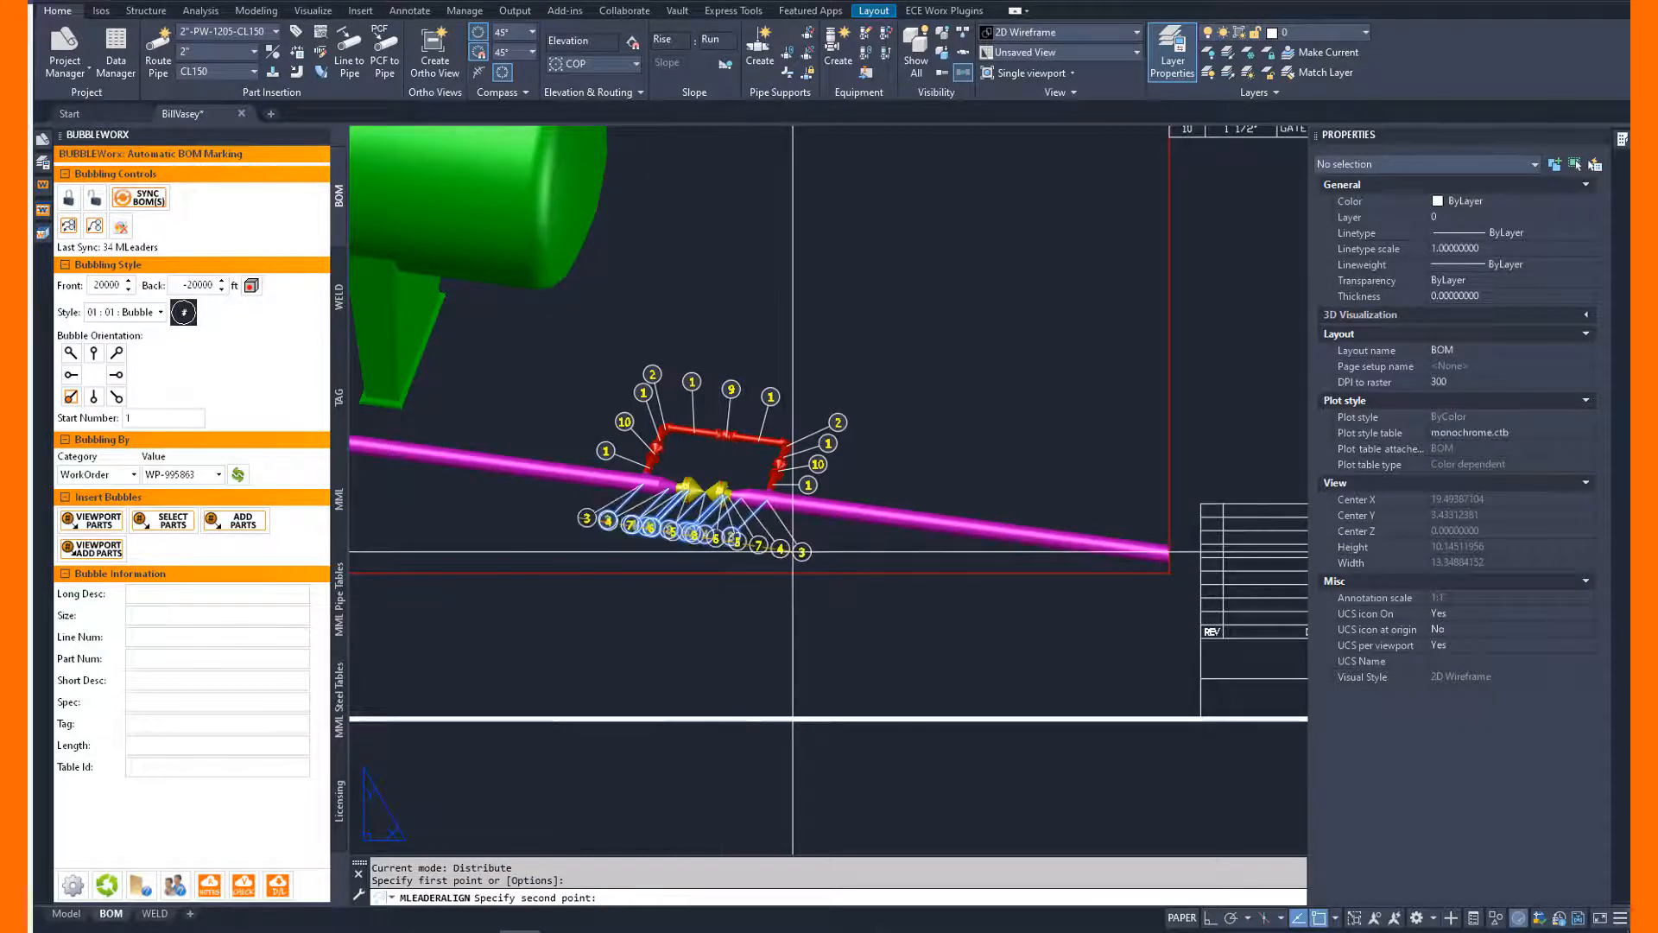
click(795, 553)
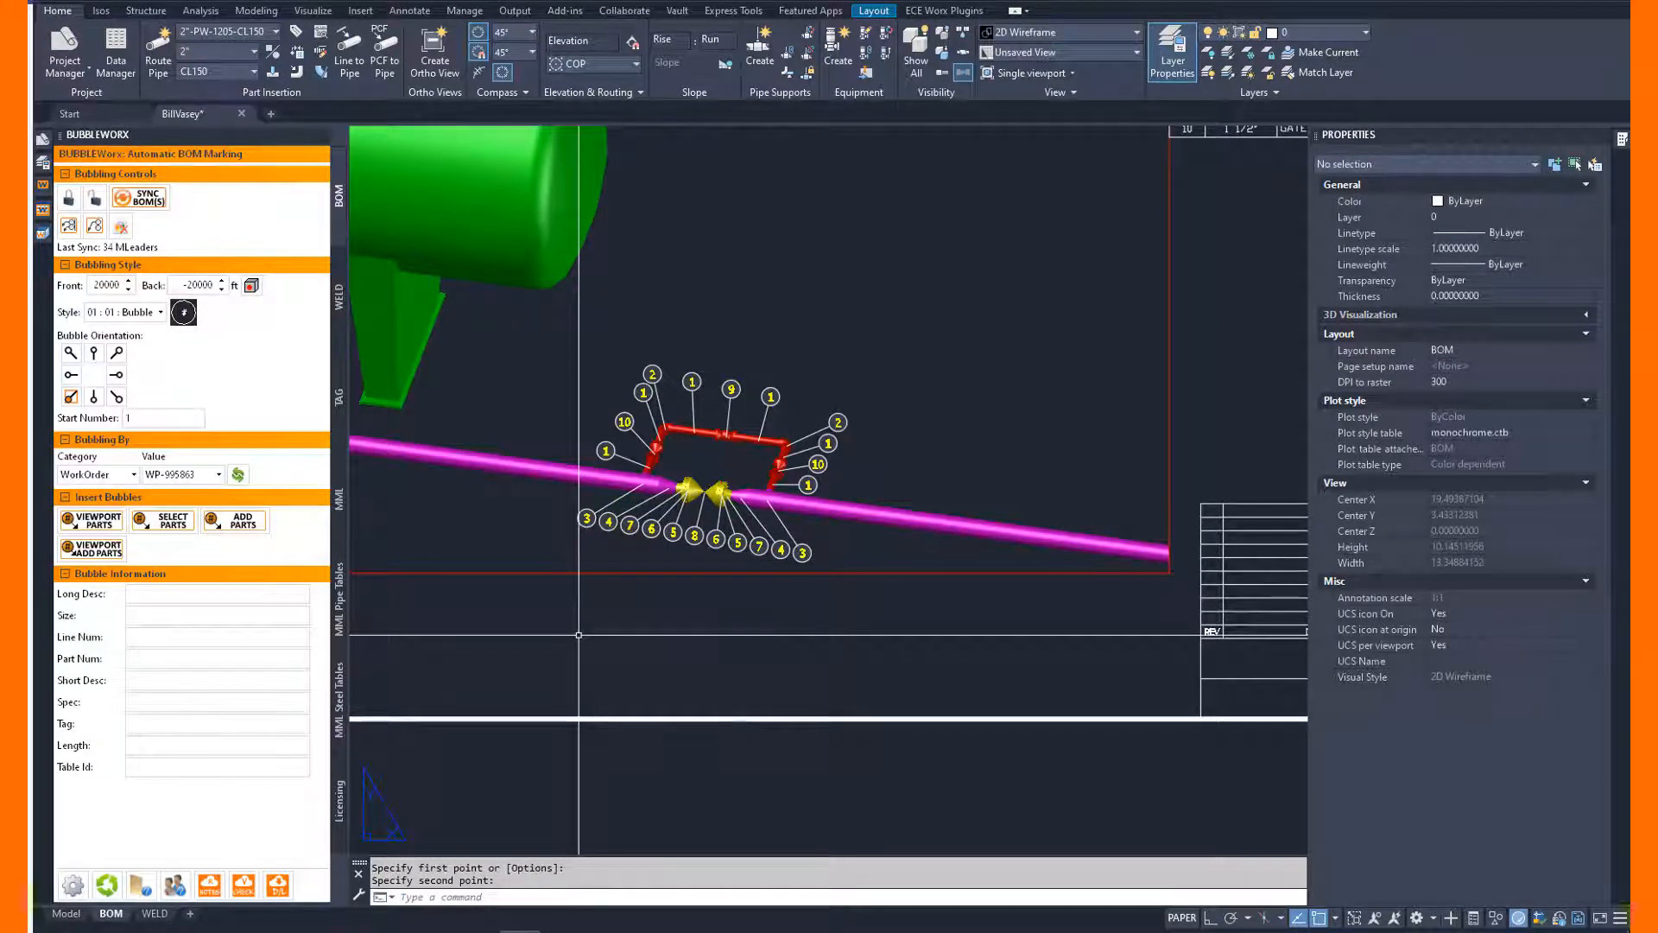
Collect bubbles 6 and 5 left of bubble 8 onto one leader, placed horizontally below bubble 7.
click(94, 225)
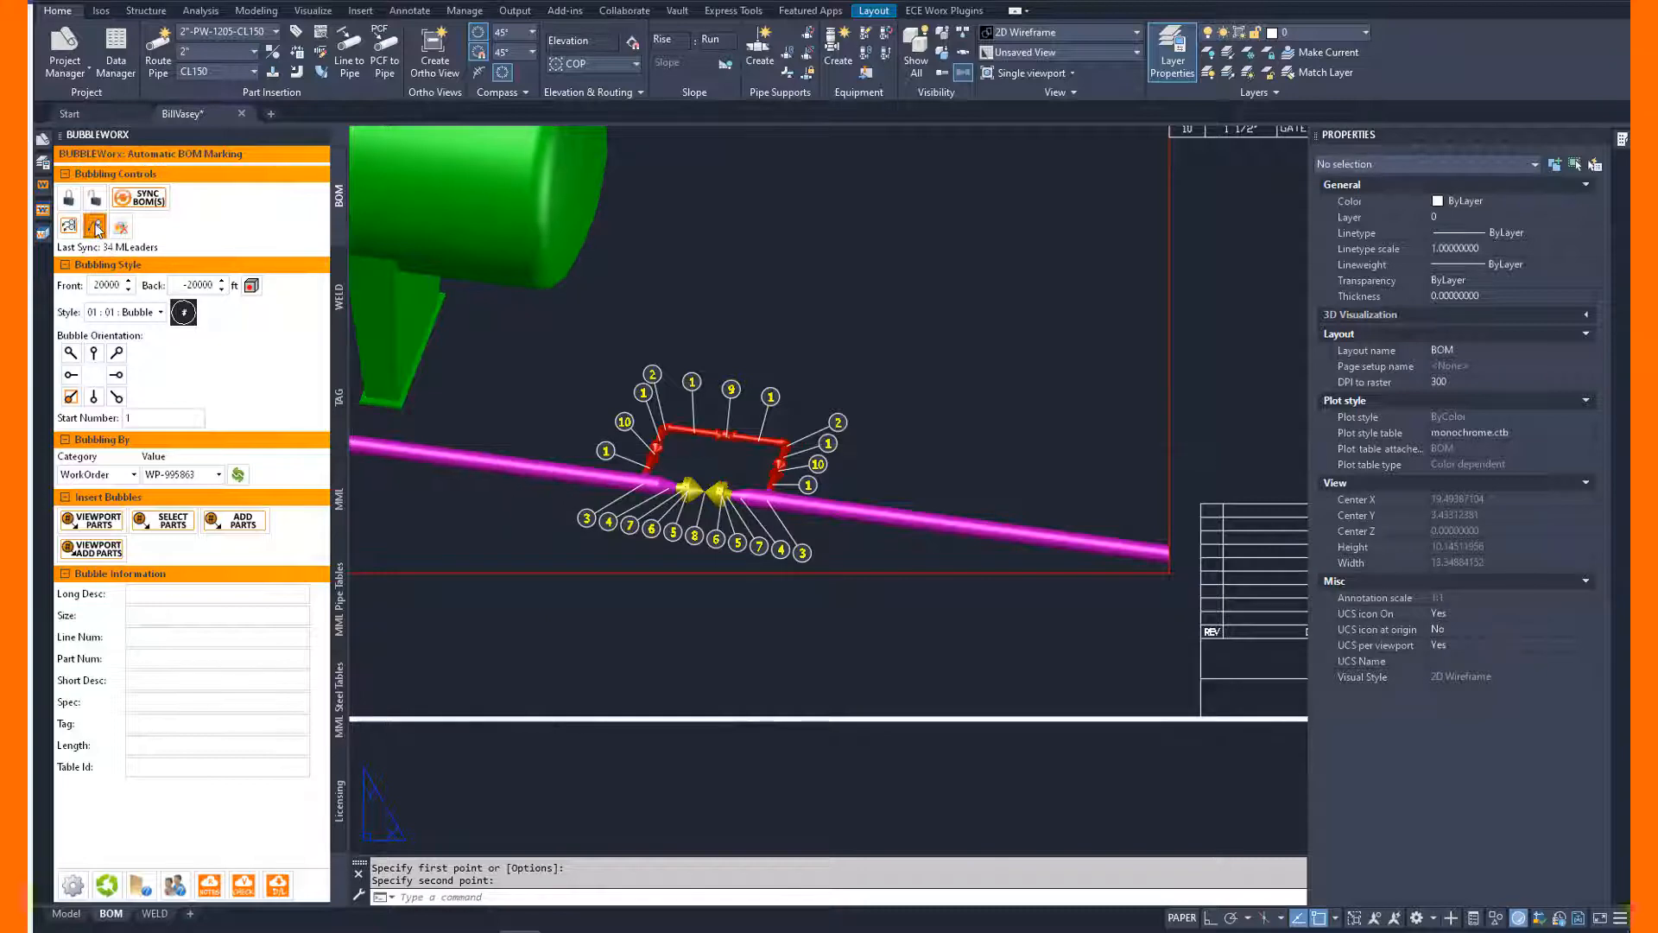
scroll(637, 518, up, 4)
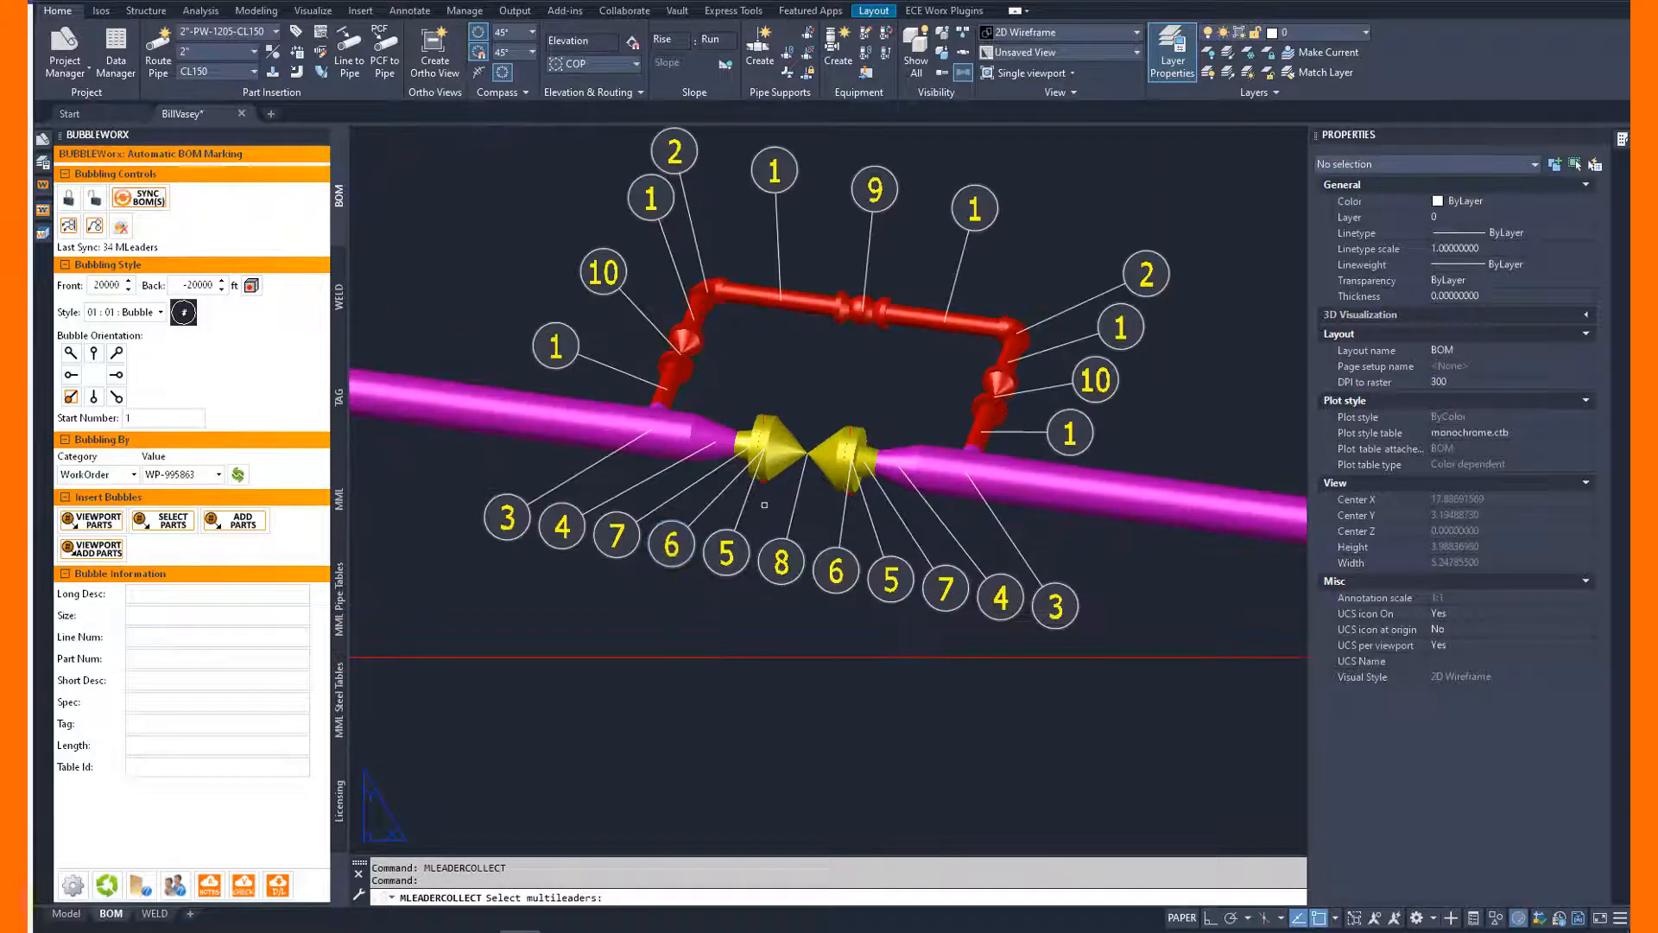
click(768, 506)
click(702, 529)
key(Return)
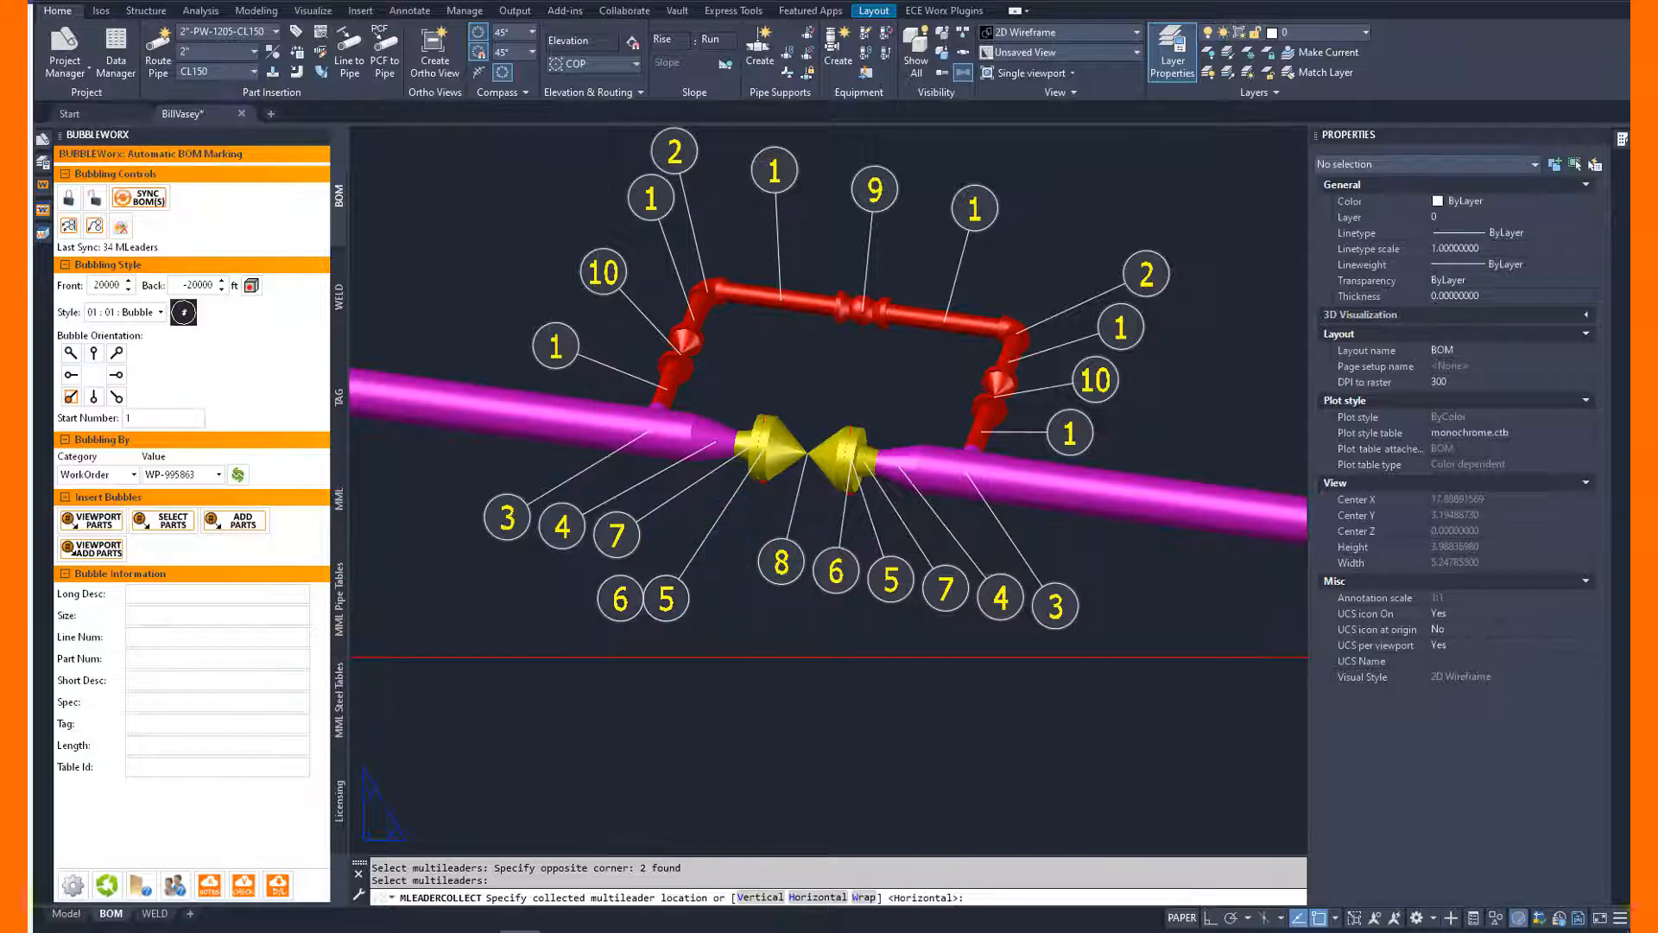
click(597, 575)
Collect bubbles 6 and 5 right of bubble 8 onto one leader, placed horizontally below bubble 8.
key(Return)
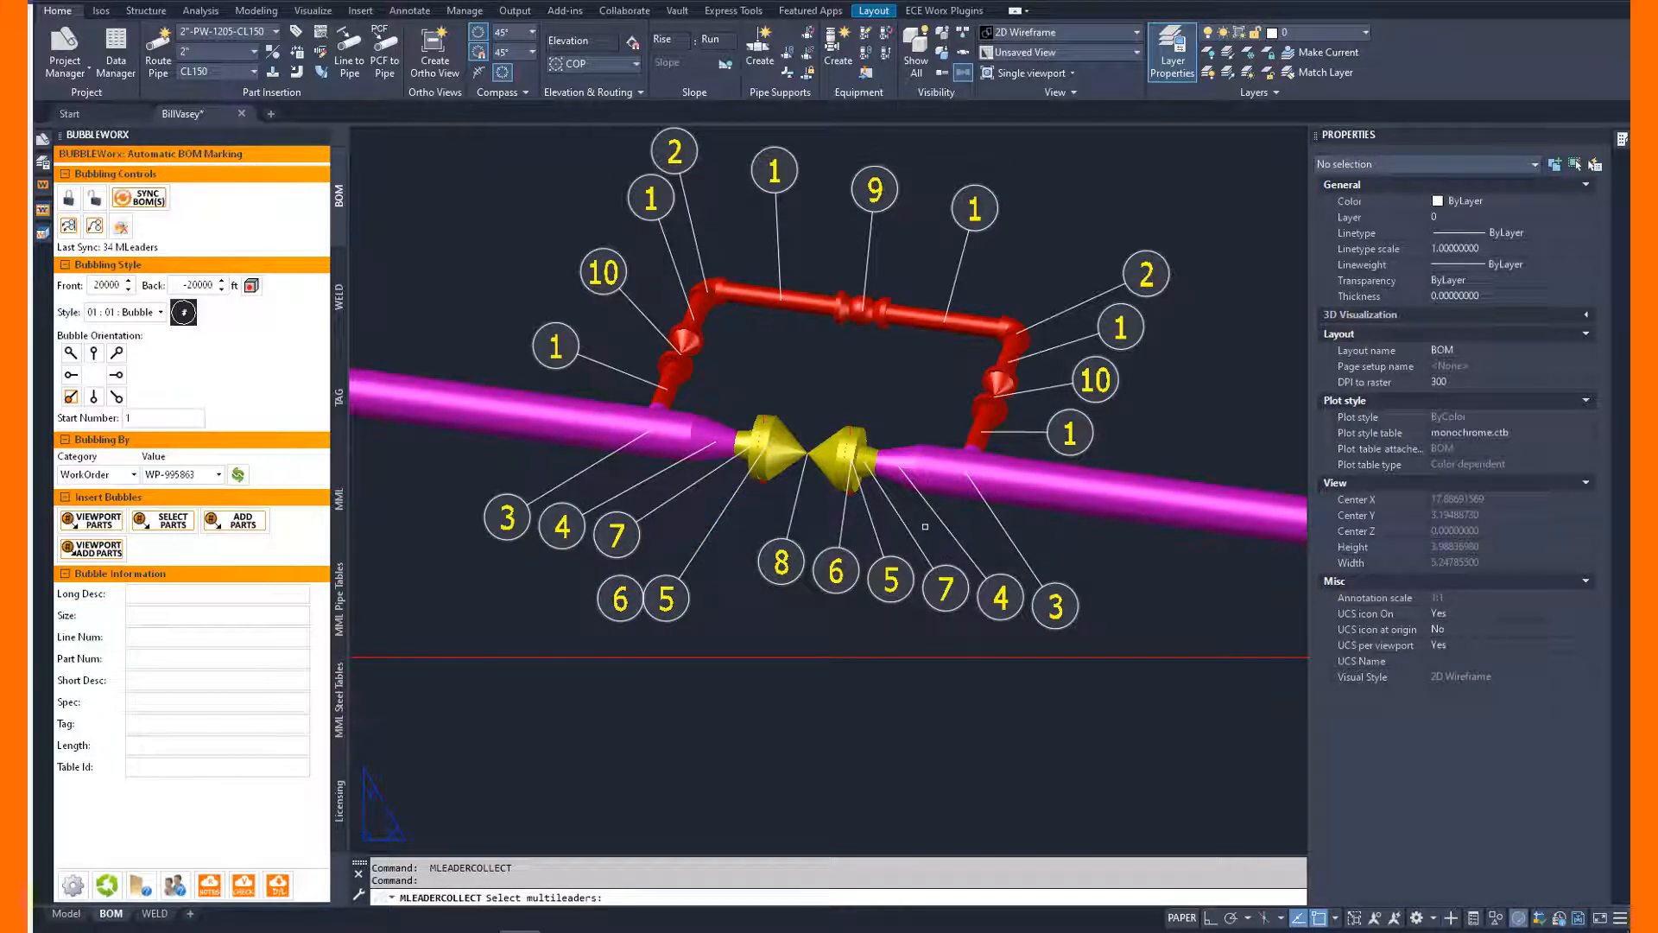
click(891, 538)
click(830, 545)
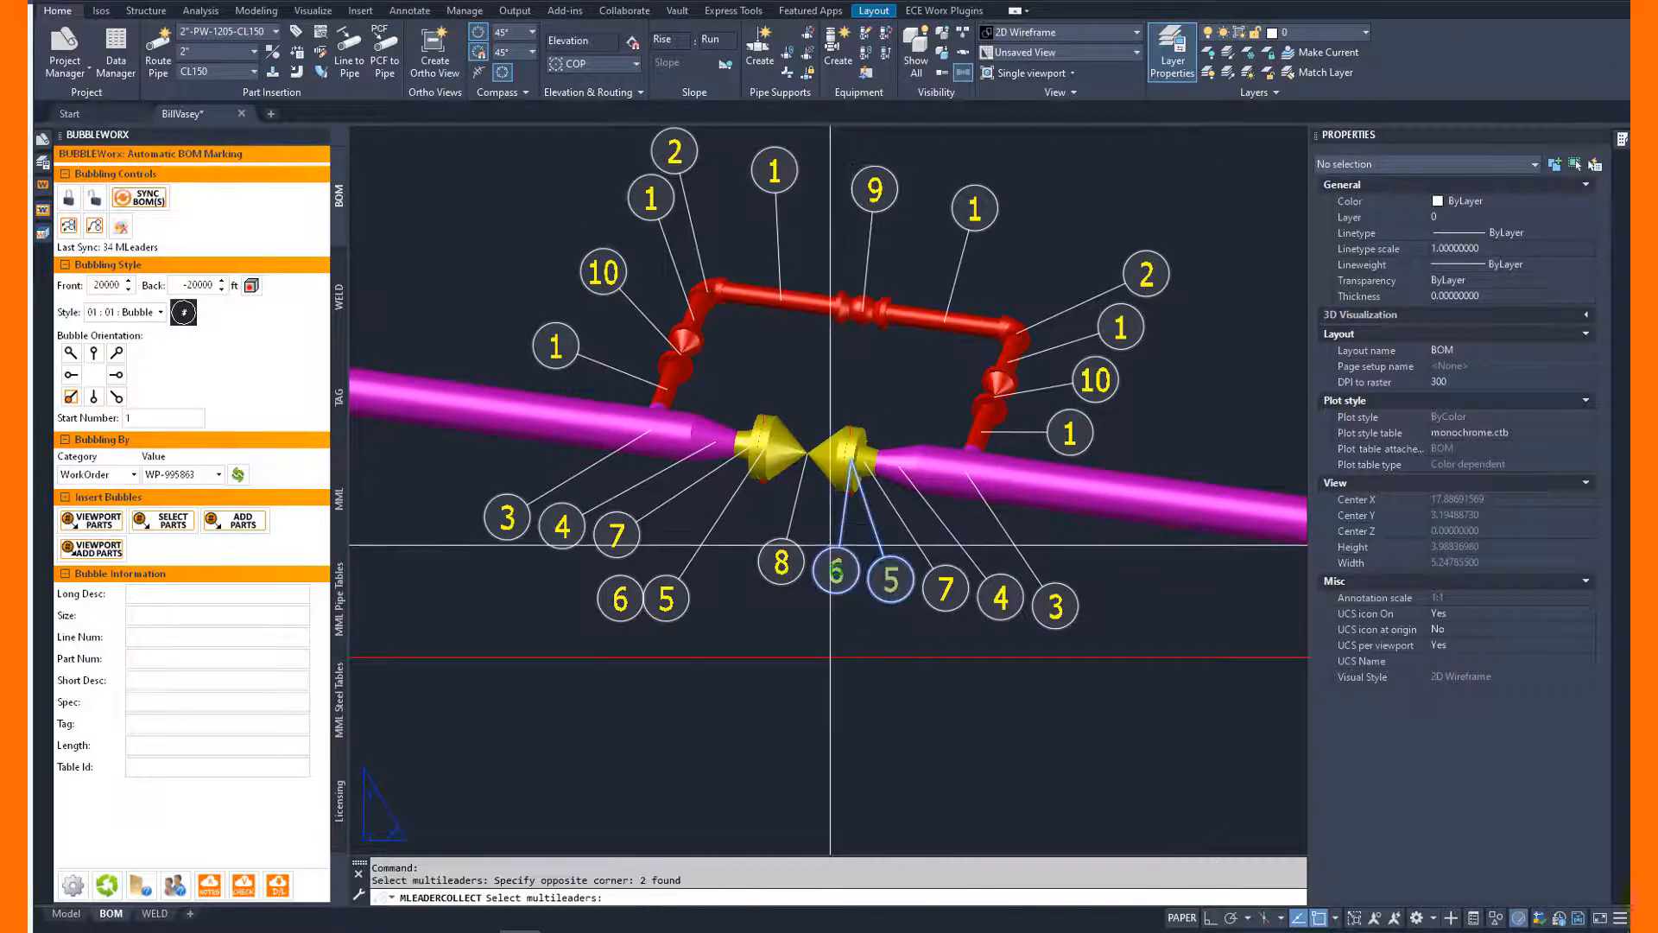
key(Return)
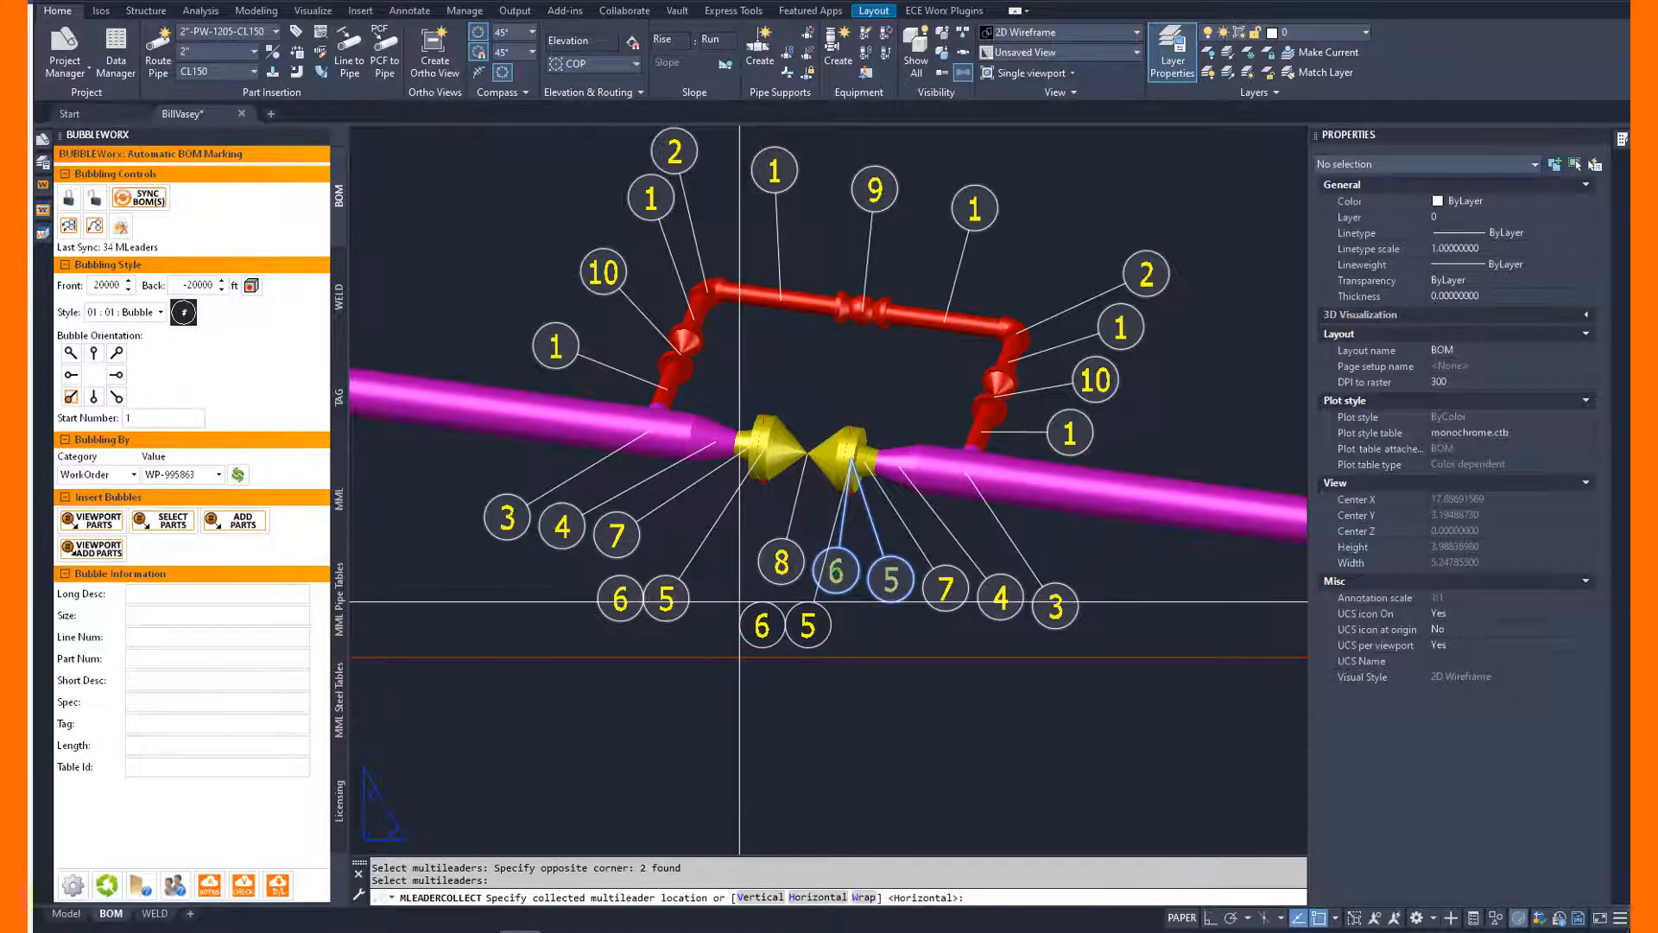
click(757, 602)
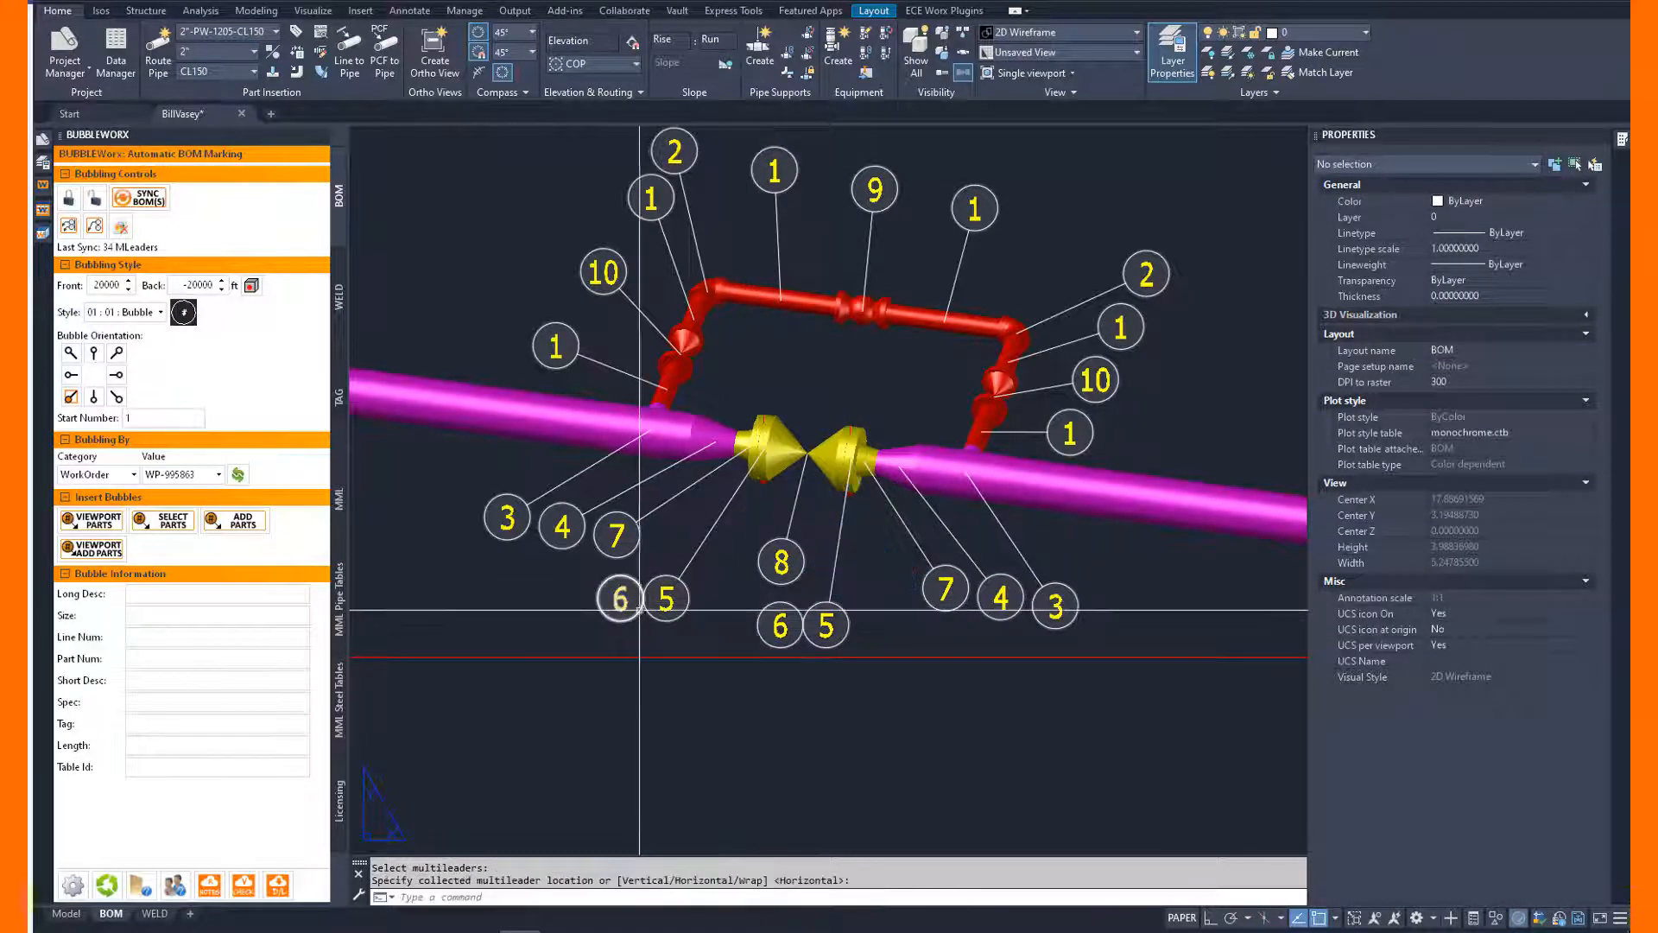
text(z)
key(Return)
text(e)
key(Return)
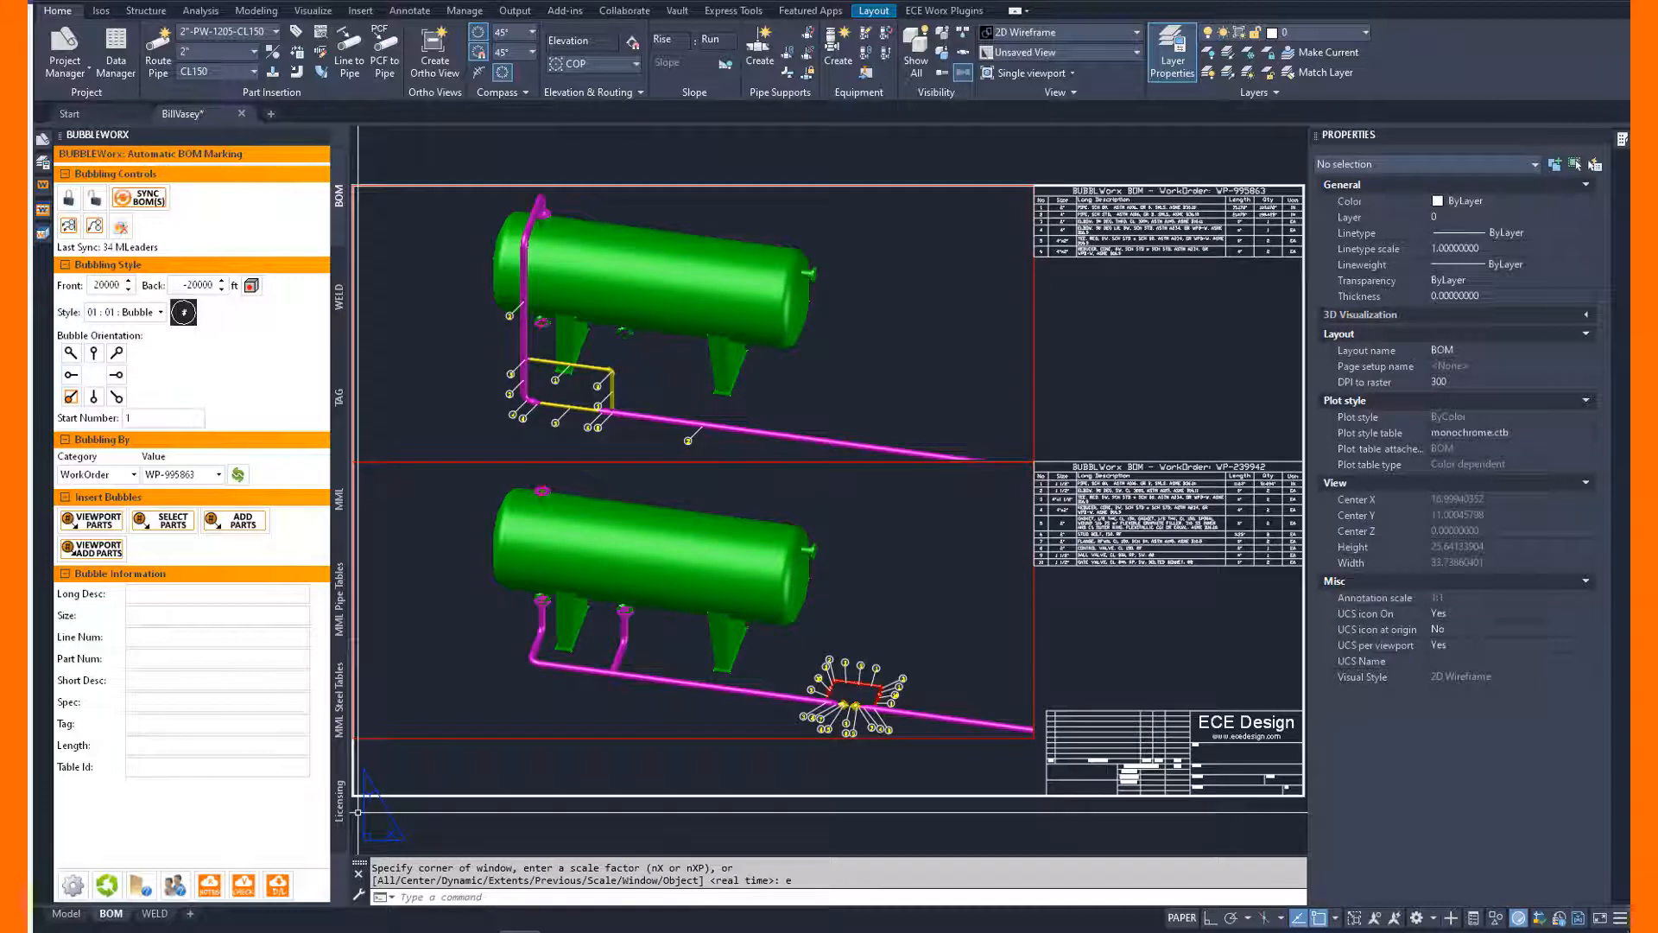